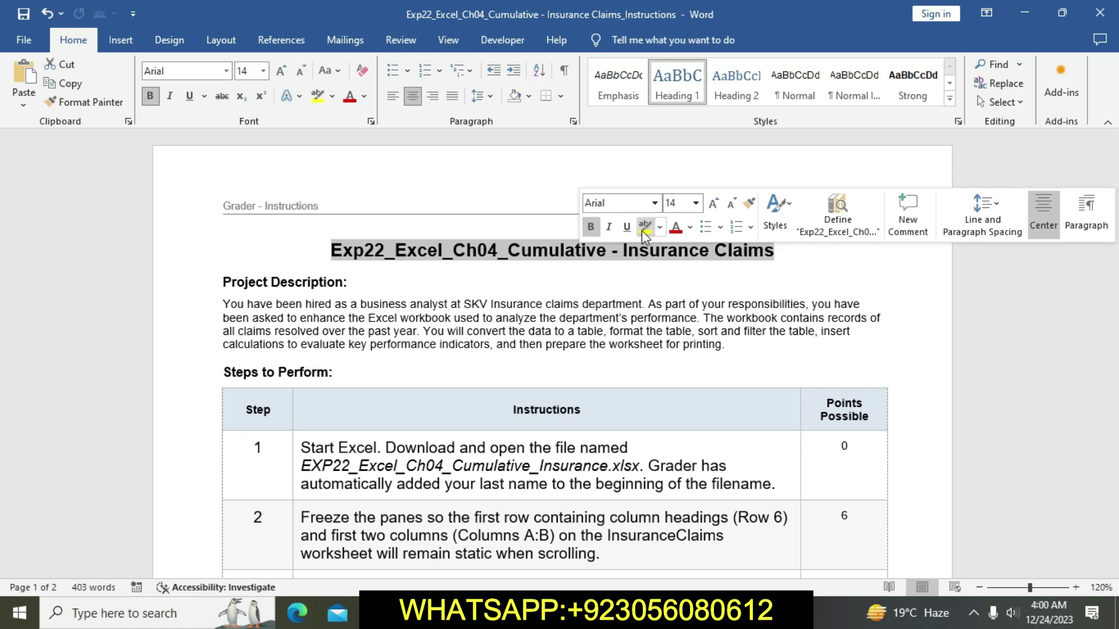
- Highlight the step 1 instruction text in yellow in the steps table
click(650, 471)
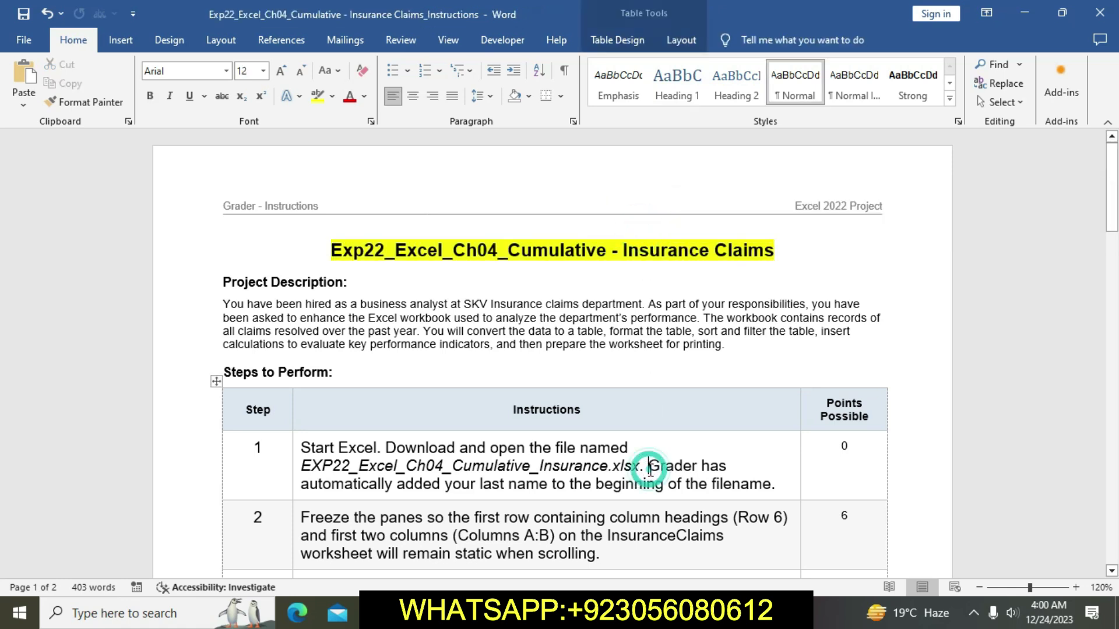
scroll(651, 471, down, 3)
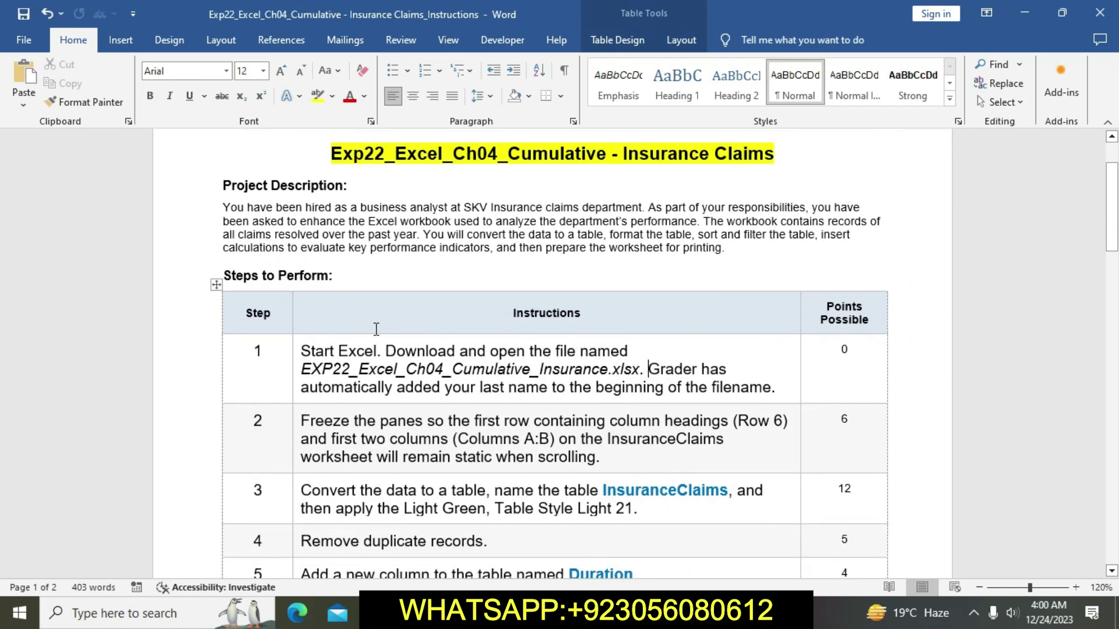
click(296, 354)
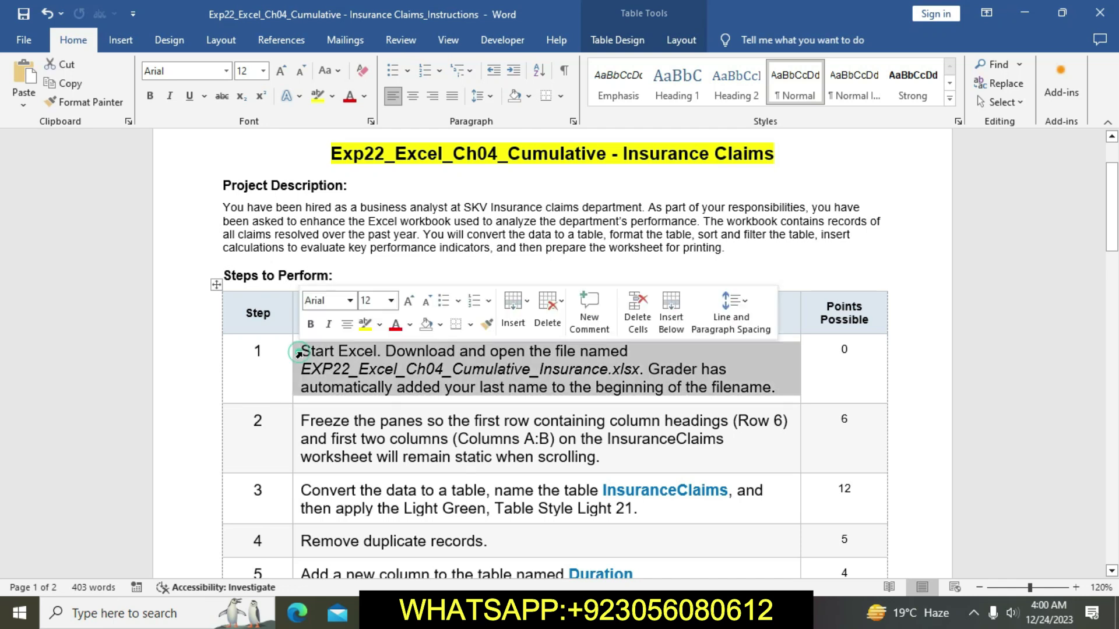
click(366, 327)
click(410, 367)
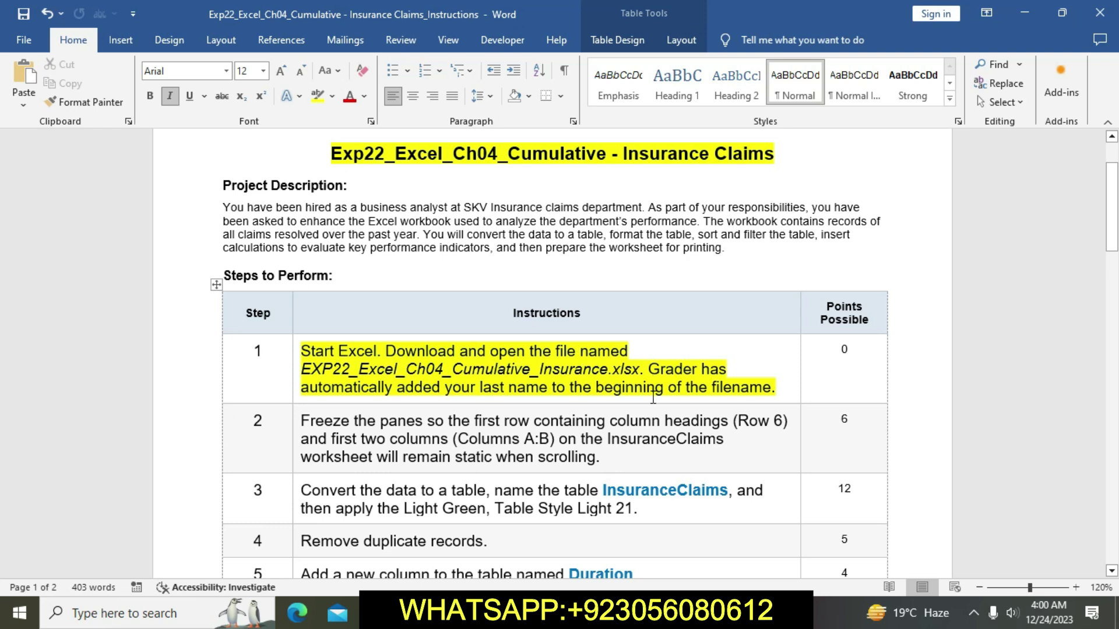
- Switch to the EXP22_Excel_Ch04_Cumulative_Insurance workbook in Excel and look over the claim records
key(alt+Tab)
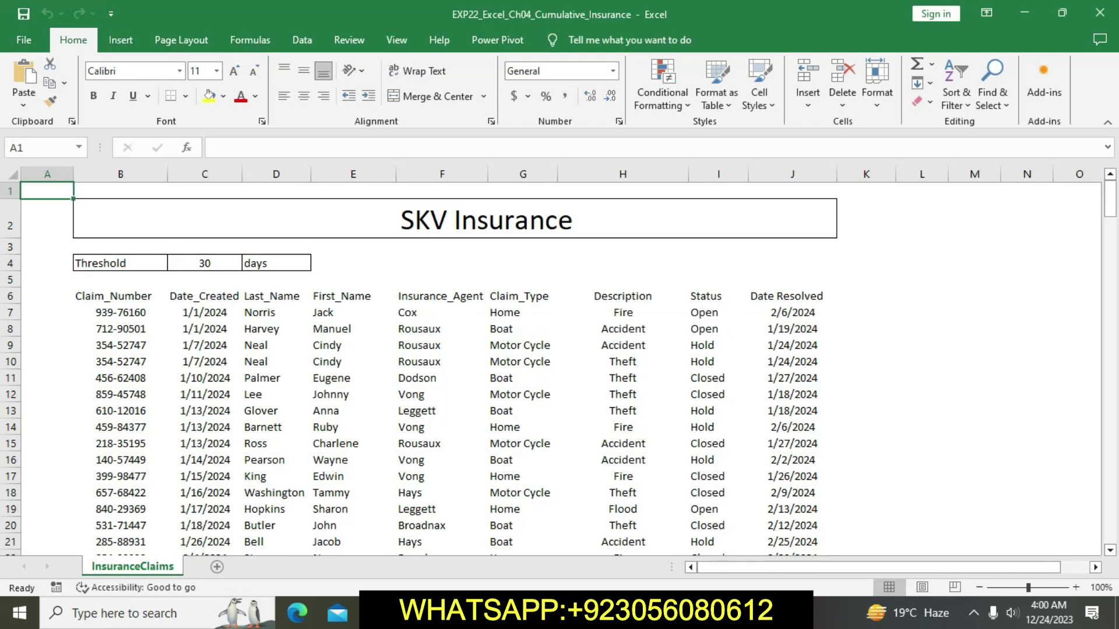
scroll(420, 399, down, 13)
scroll(420, 399, up, 13)
scroll(420, 399, down, 14)
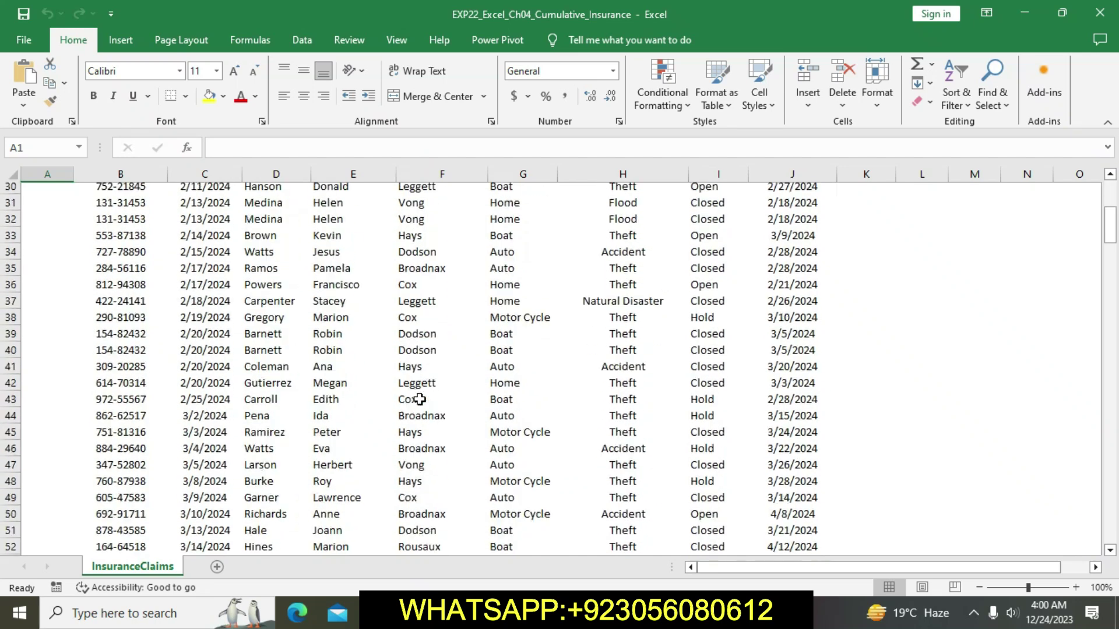
scroll(420, 399, up, 14)
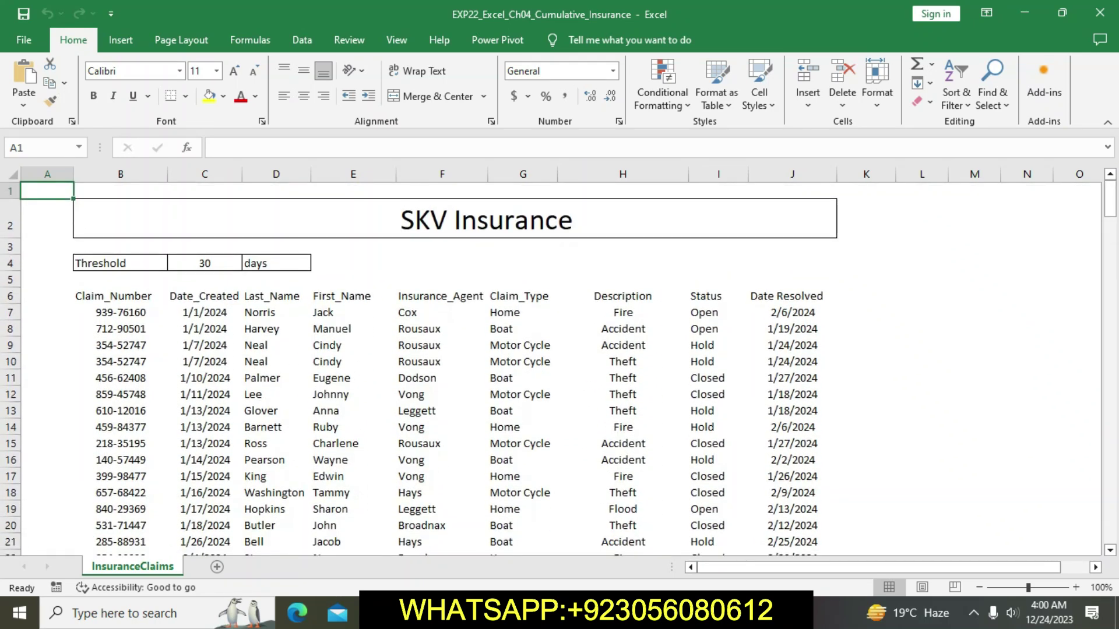
- Switch back to the Word instructions and move the yellow highlight from the step 1 text to the step 2 text
key(alt+Tab)
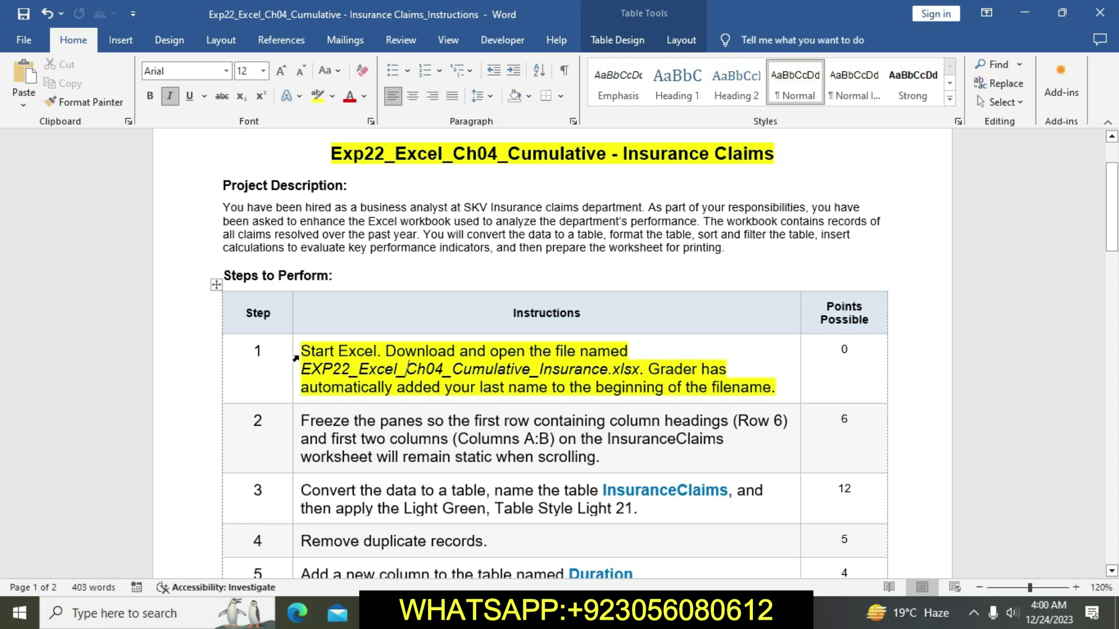
click(296, 359)
click(361, 332)
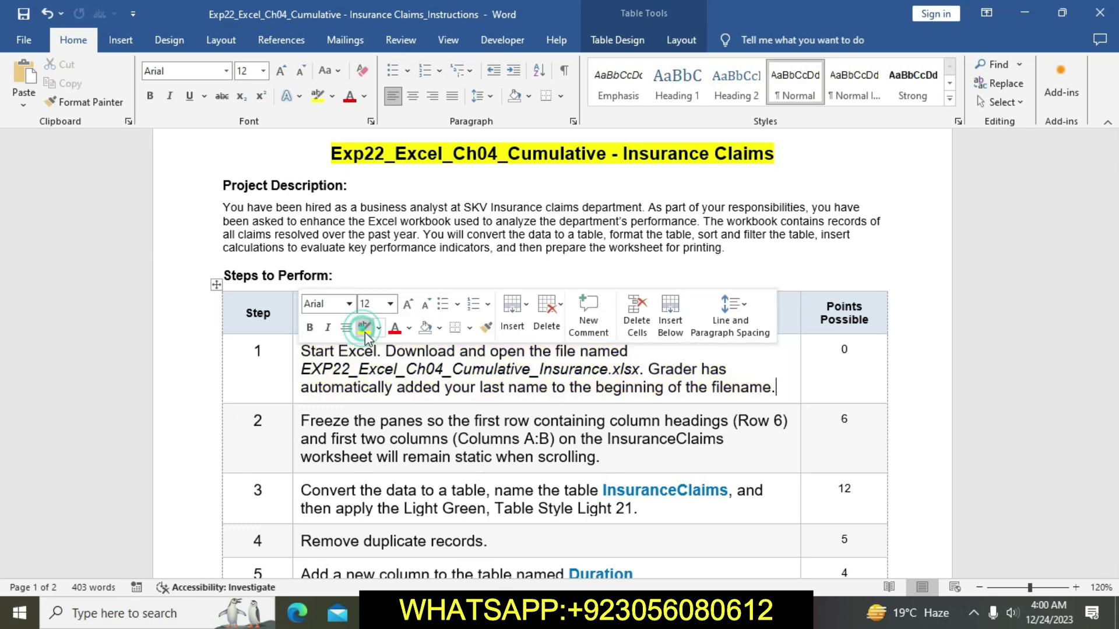
click(417, 429)
scroll(417, 430, down, 2)
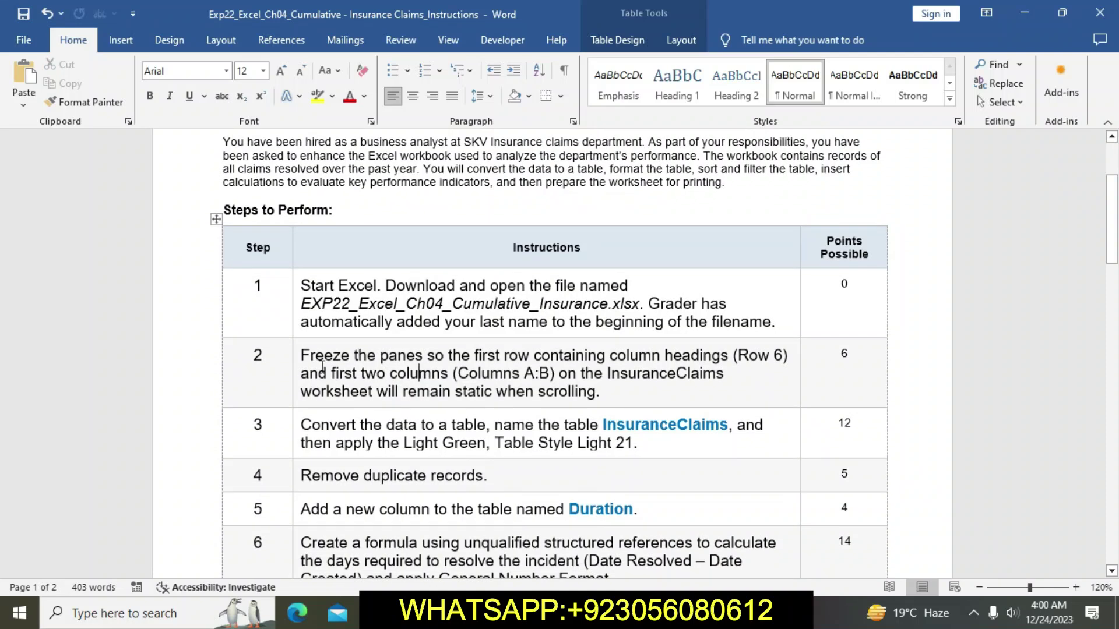
click(294, 362)
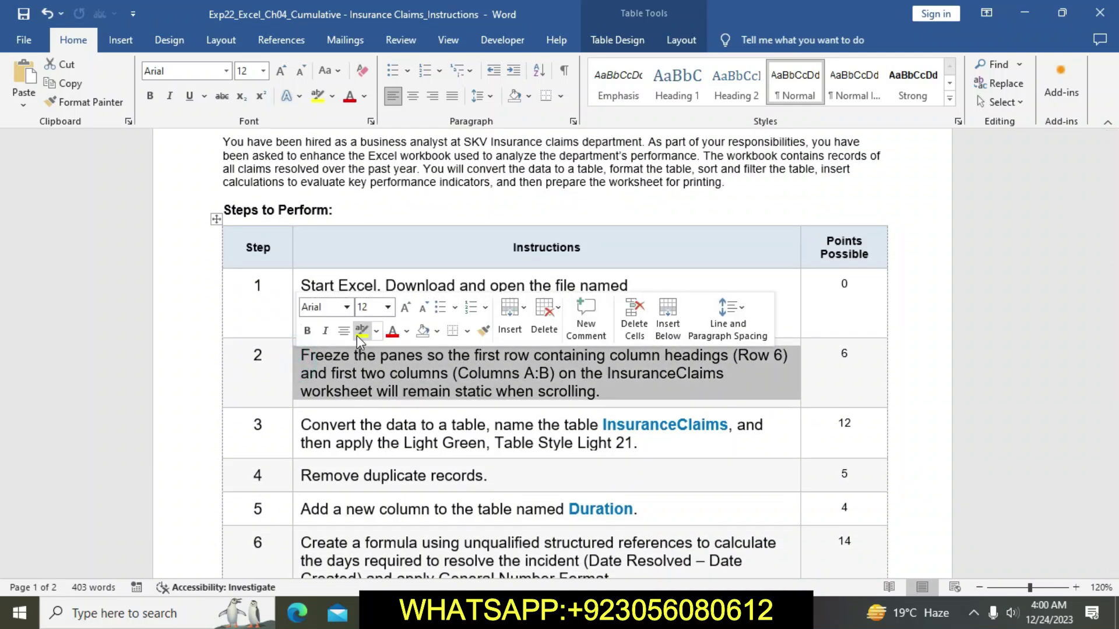
click(362, 332)
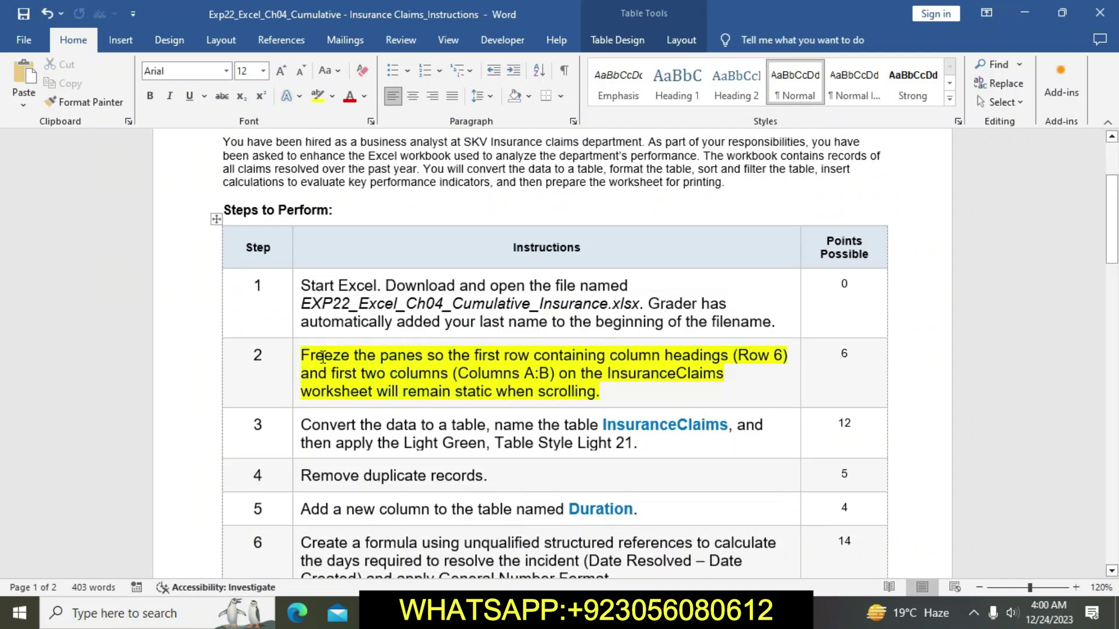
click(296, 358)
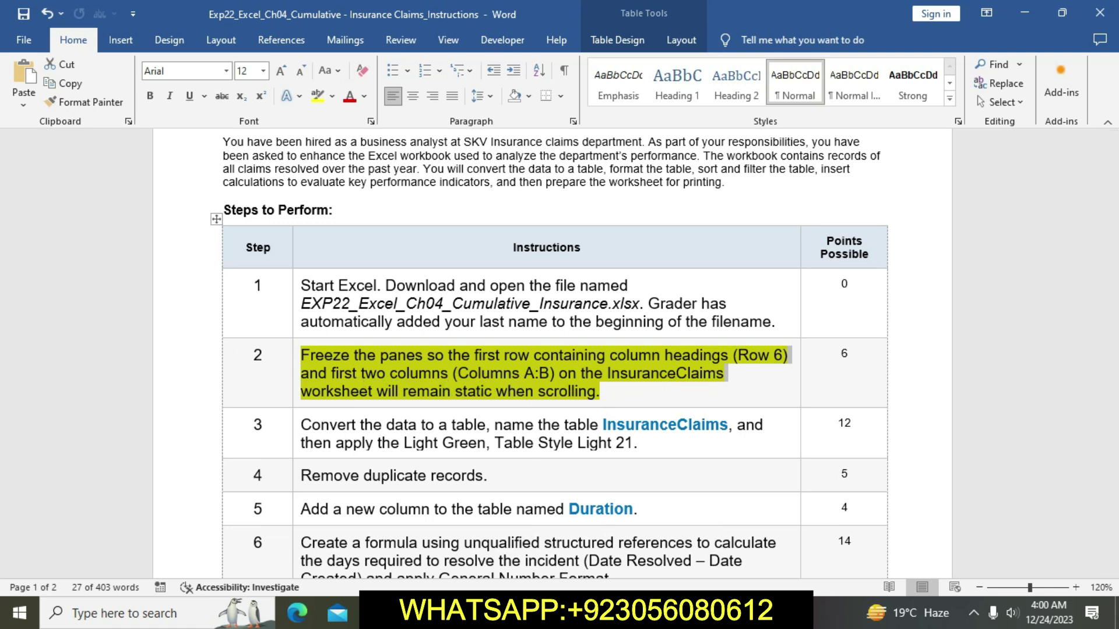
- Switch to the Excel workbook and freeze the panes at cell C7, keeping rows 1 to 6 and columns A:B static
click(532, 613)
click(220, 314)
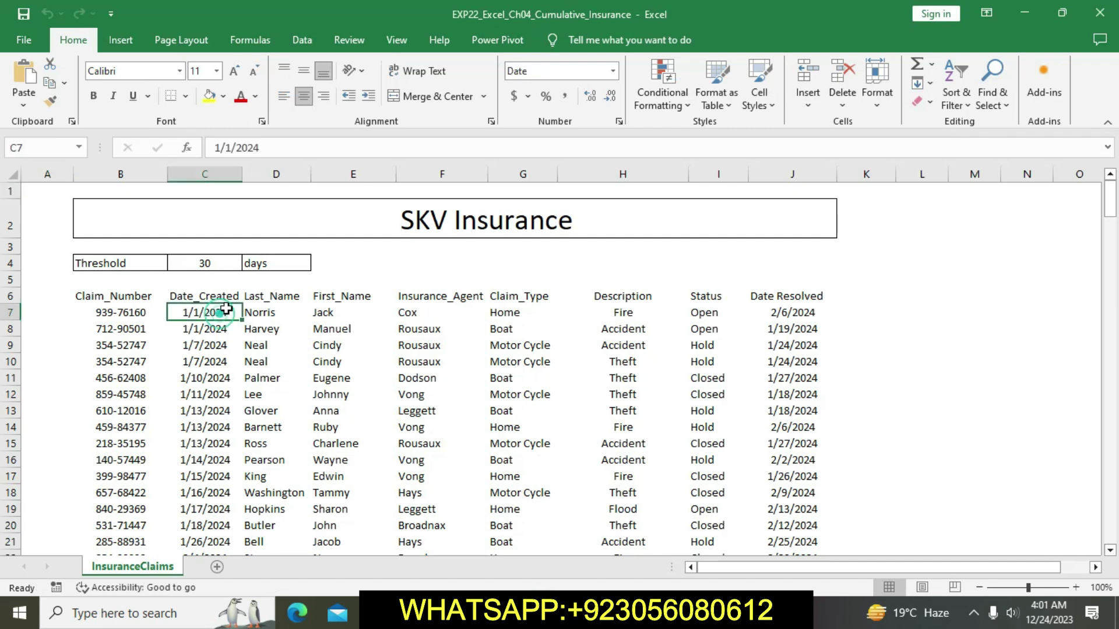
click(395, 41)
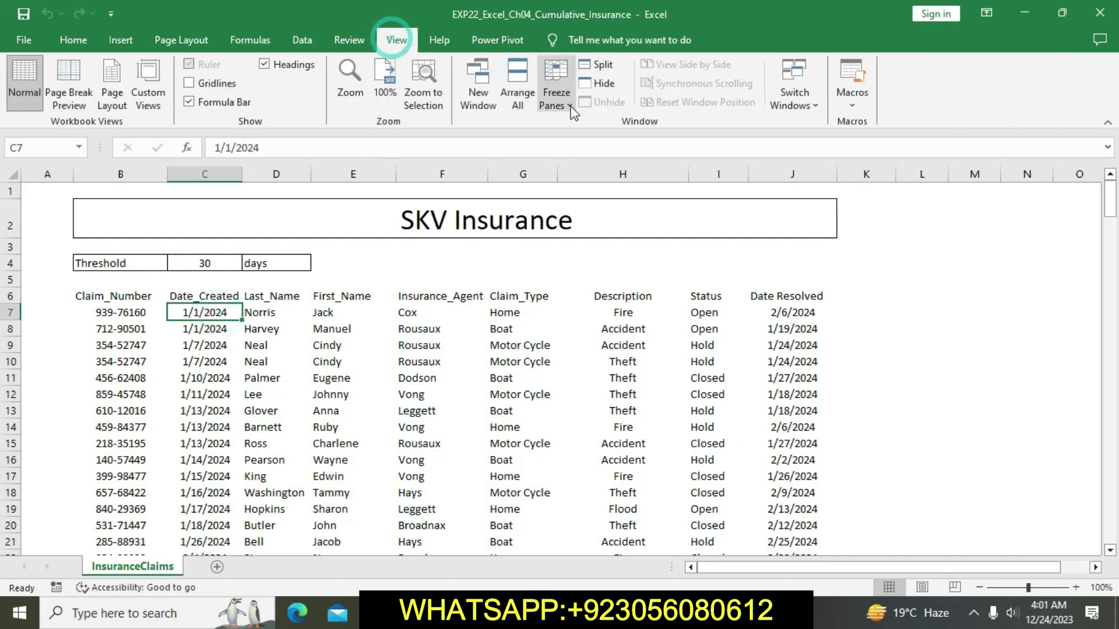
click(555, 96)
click(600, 124)
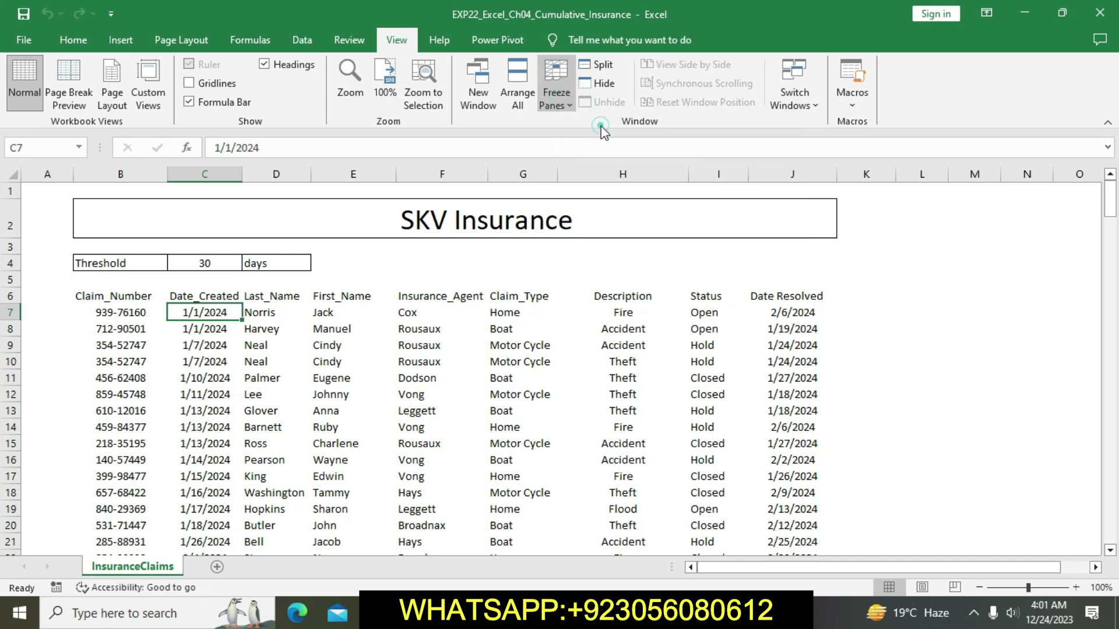
click(598, 421)
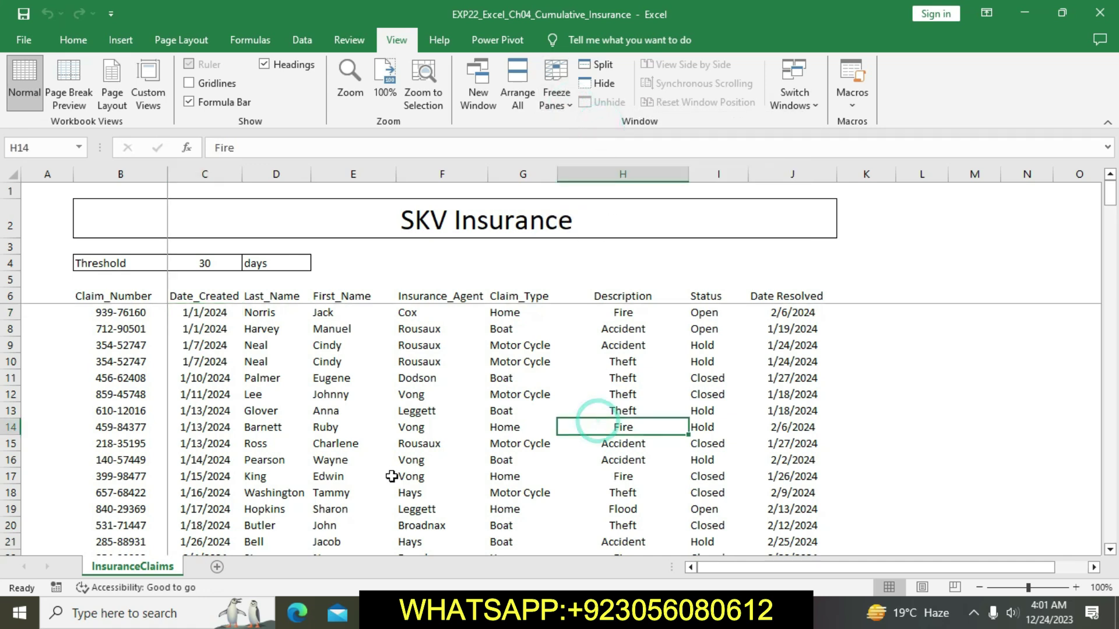
- Switch to the Word instructions and move the yellow highlight from the step 2 text to the step 3 text
key(alt+Tab)
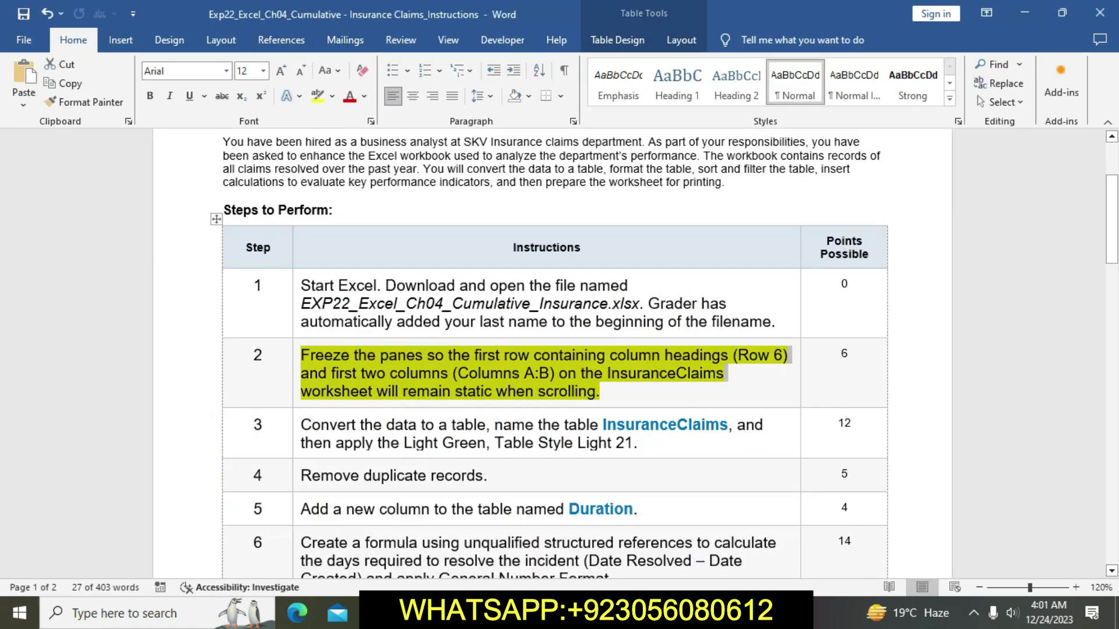
click(516, 394)
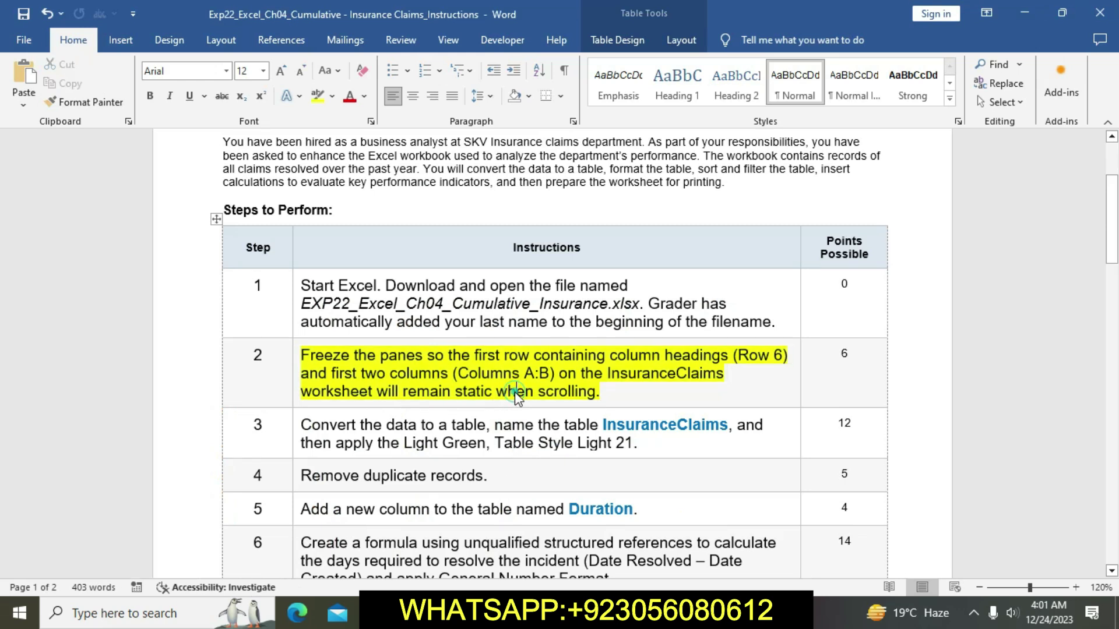
click(295, 361)
click(361, 333)
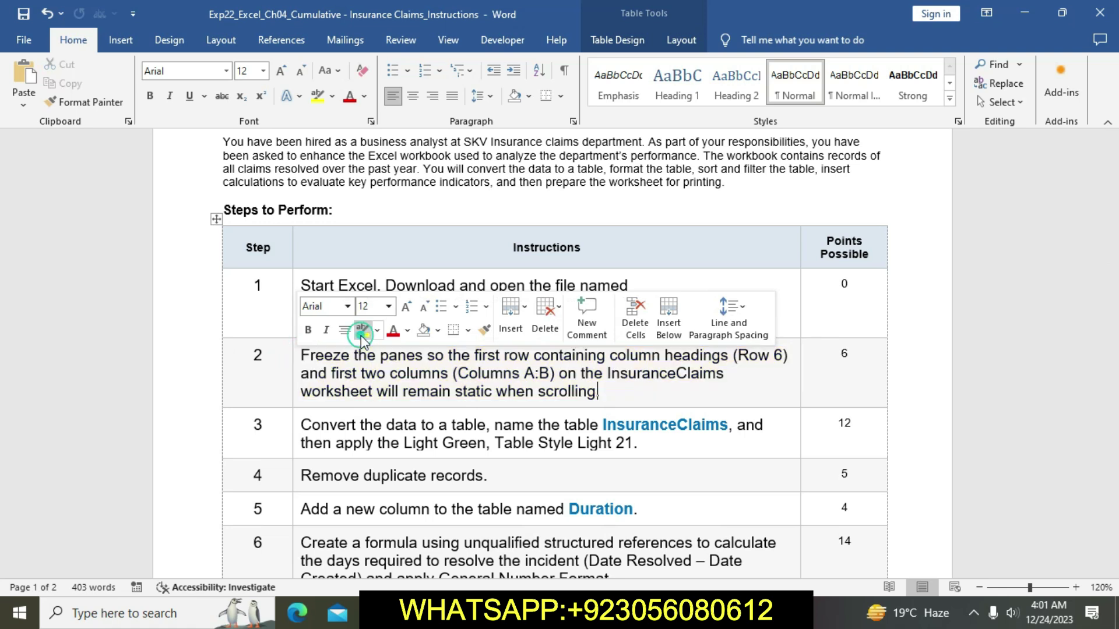
scroll(376, 408, down, 1)
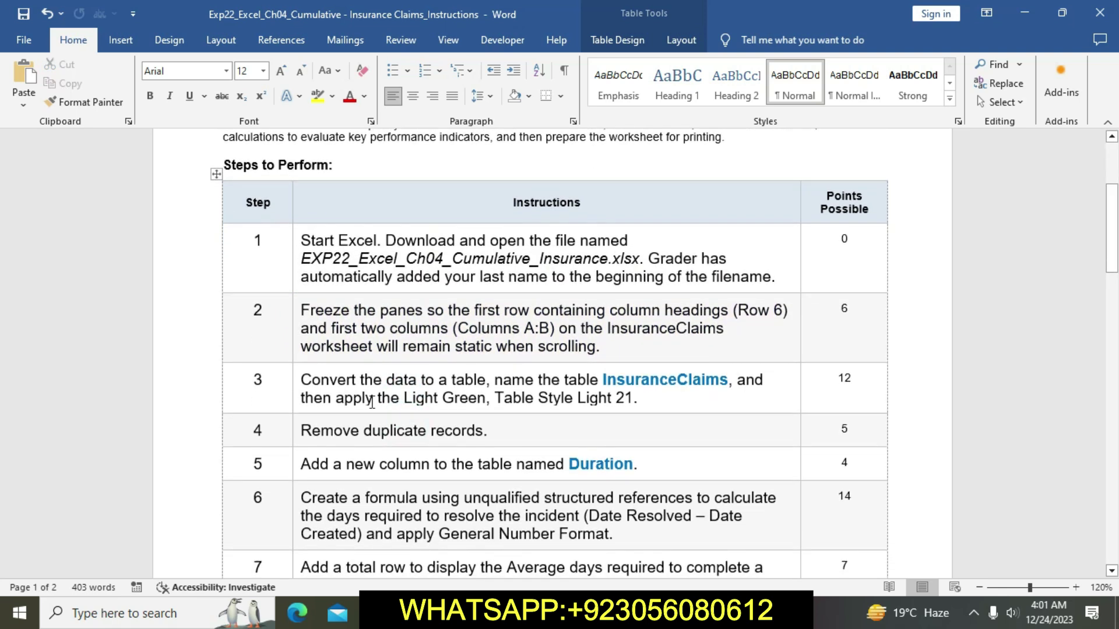
click(296, 384)
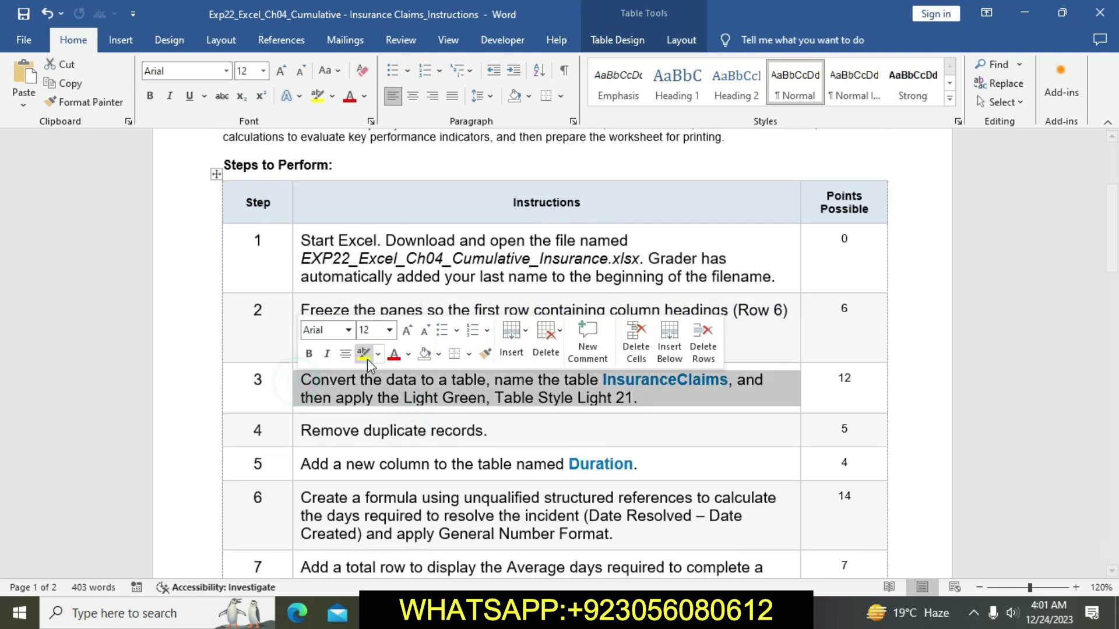
click(363, 354)
click(421, 381)
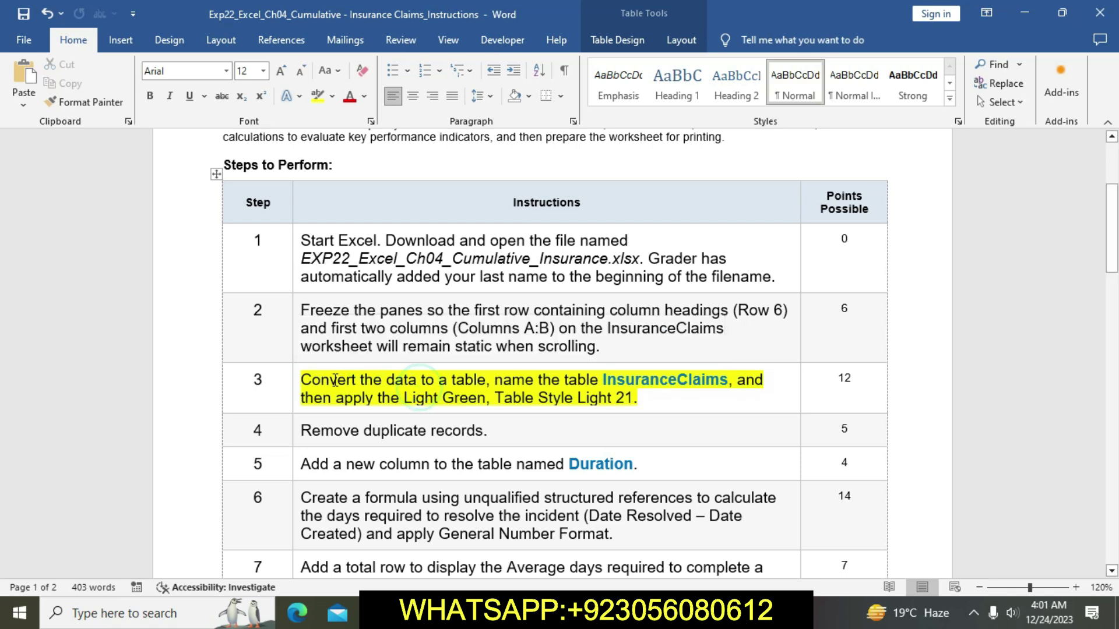
drag(302, 382, 484, 382)
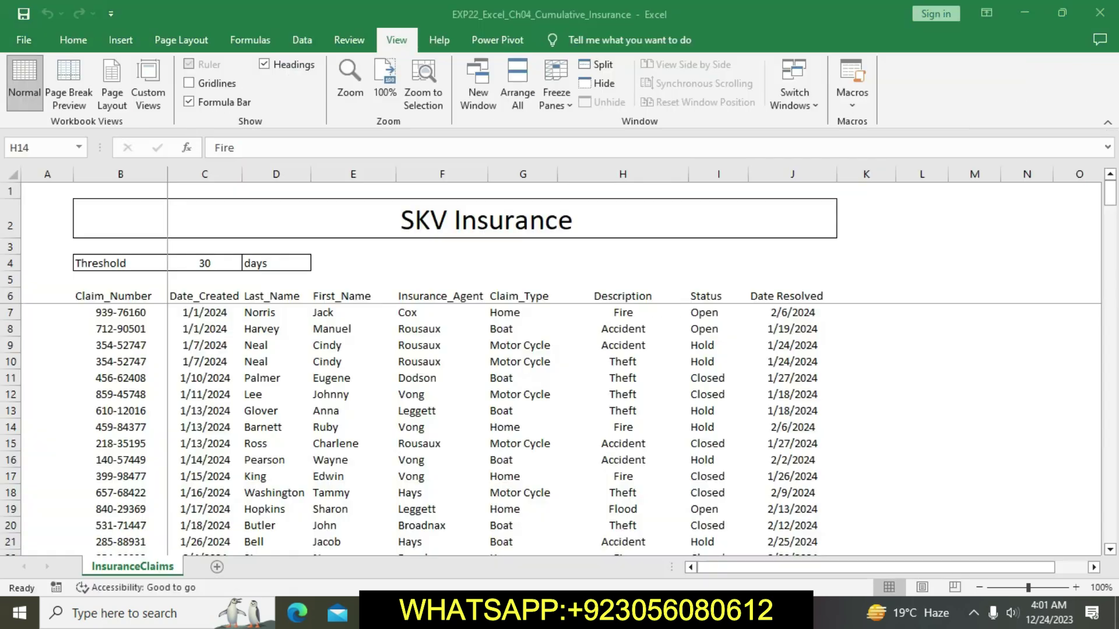
- Switch to the Excel workbook and convert the claims data in B6:J215, including the row 6 headings, into a table
key(alt+Tab)
drag(125, 303, 782, 527)
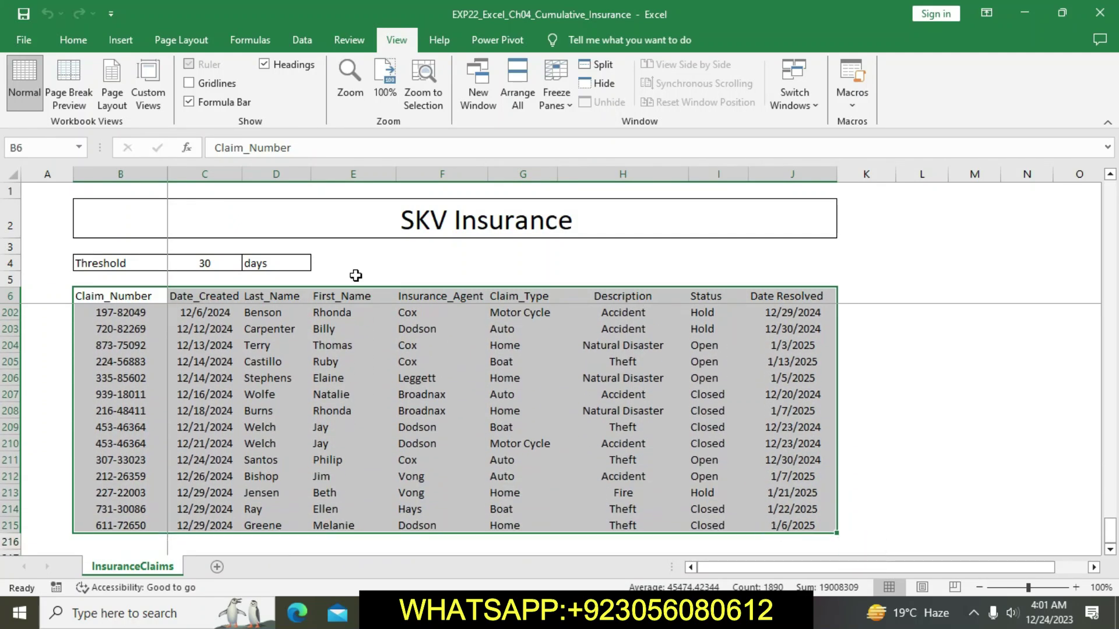
click(121, 40)
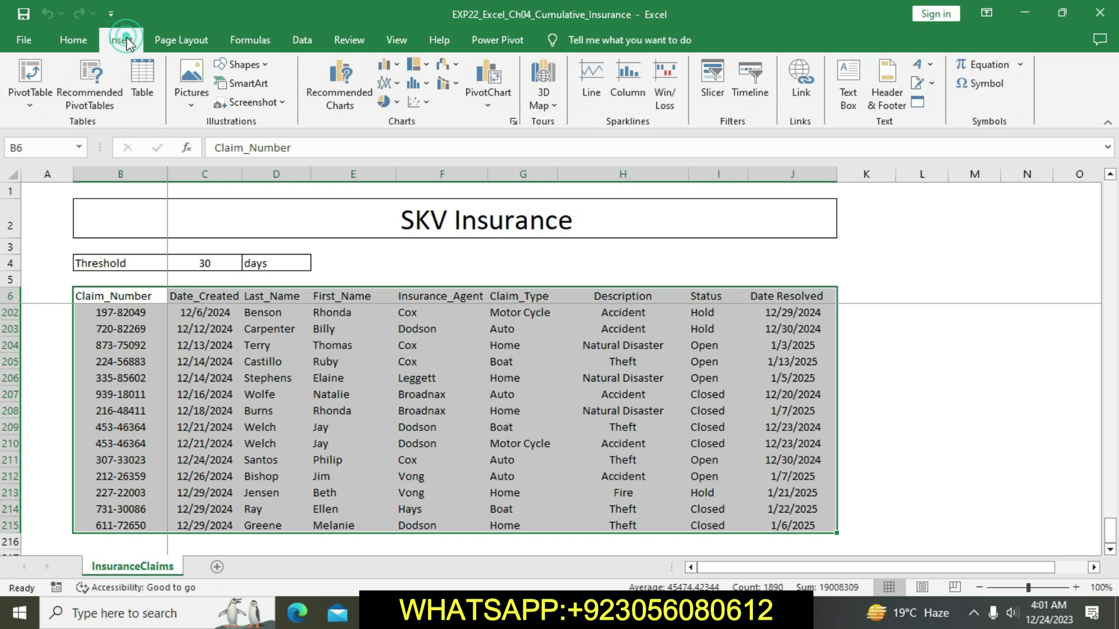
click(136, 71)
click(611, 328)
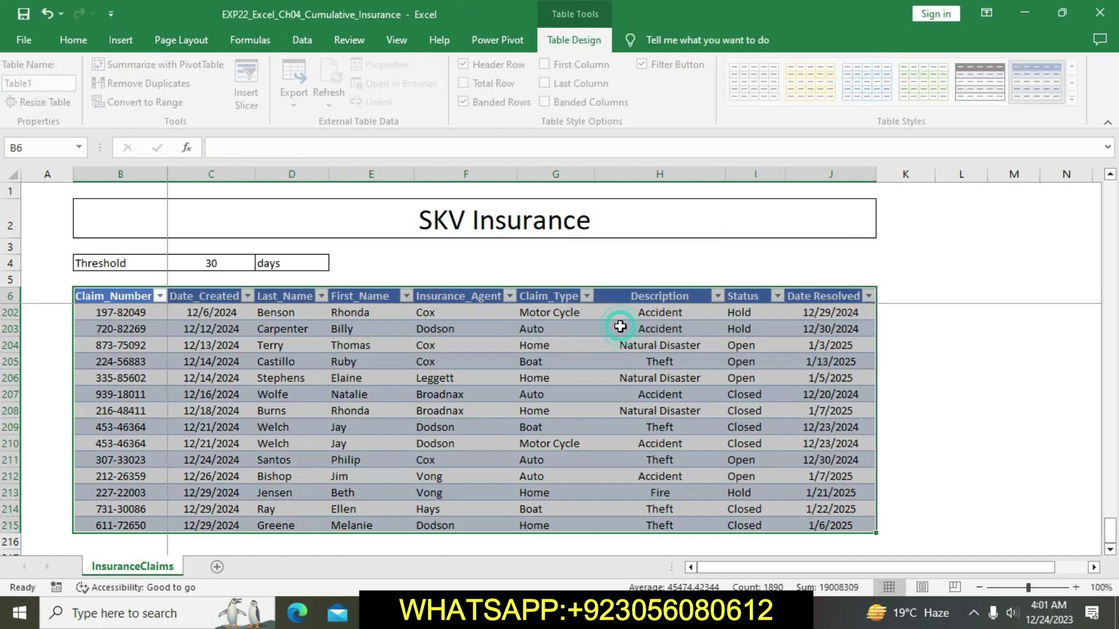
- Copy the name InsuranceClaims from step 3 of the Word instructions and set it as the Excel table's name
key(alt+Tab)
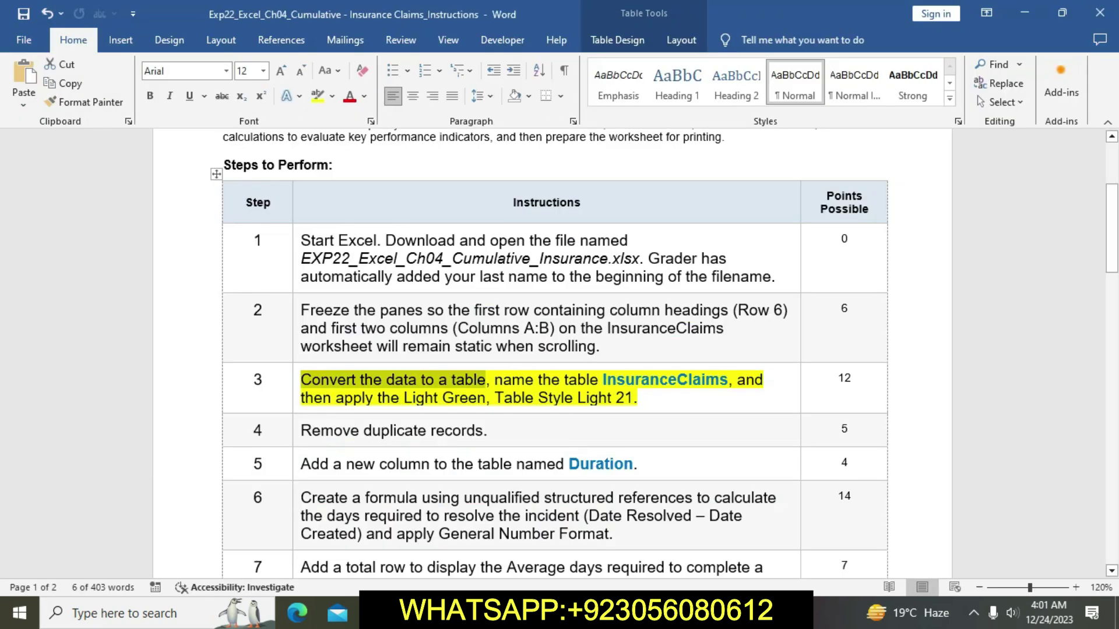
drag(603, 380, 727, 389)
key(ctrl+c)
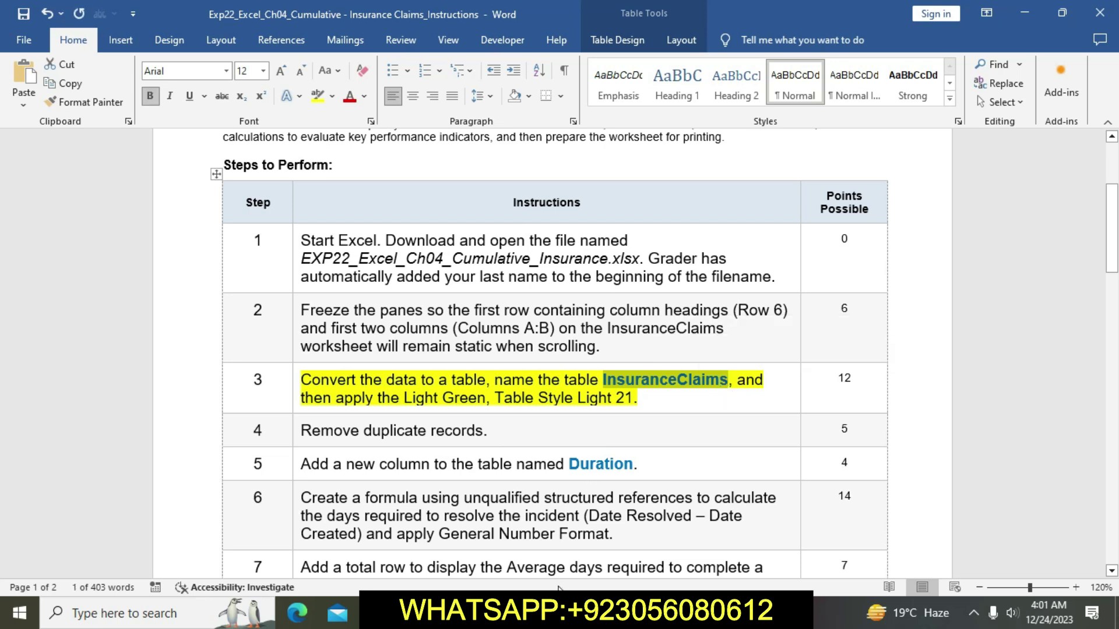
key(alt+Tab)
click(58, 85)
key(ctrl+v)
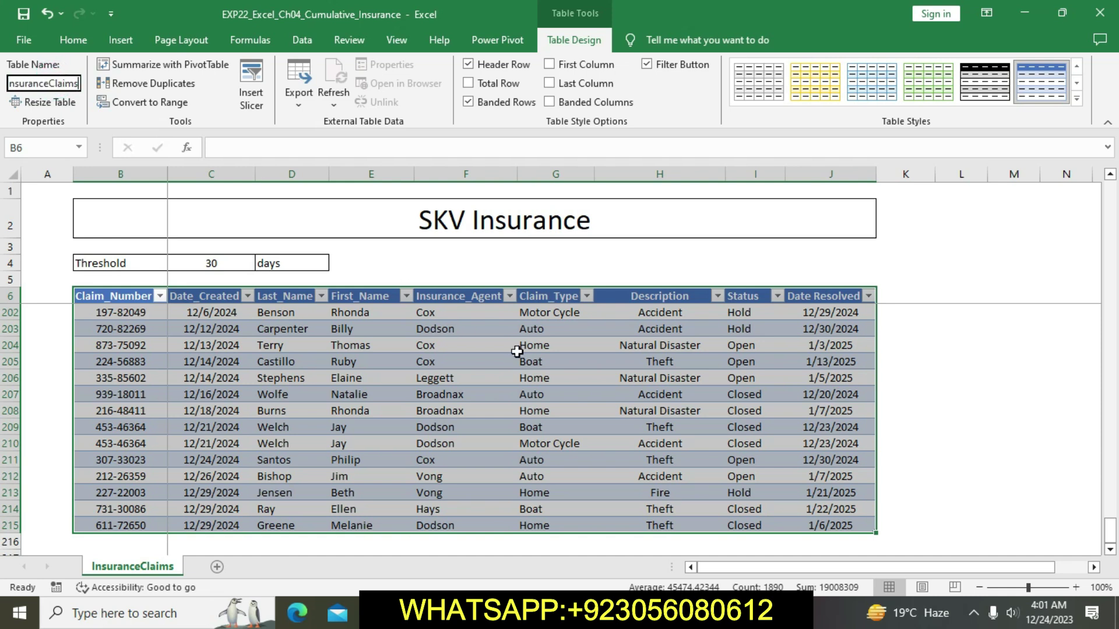
key(Return)
- Switch to the Word instructions and select the table style wording in step 3 to read the required style
key(alt+Tab)
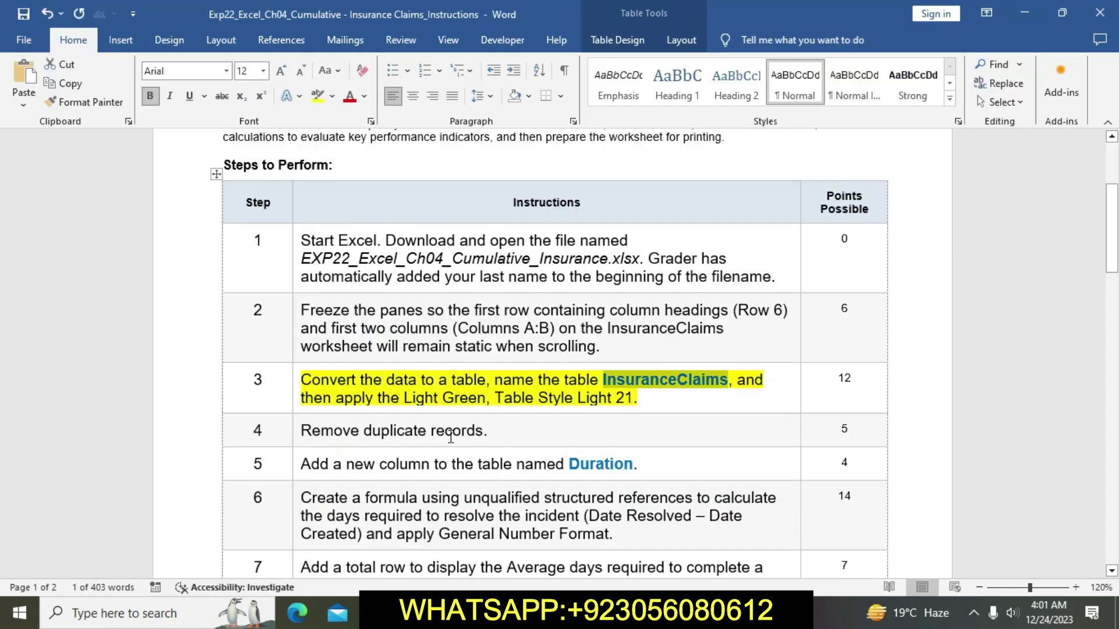
drag(307, 399, 615, 416)
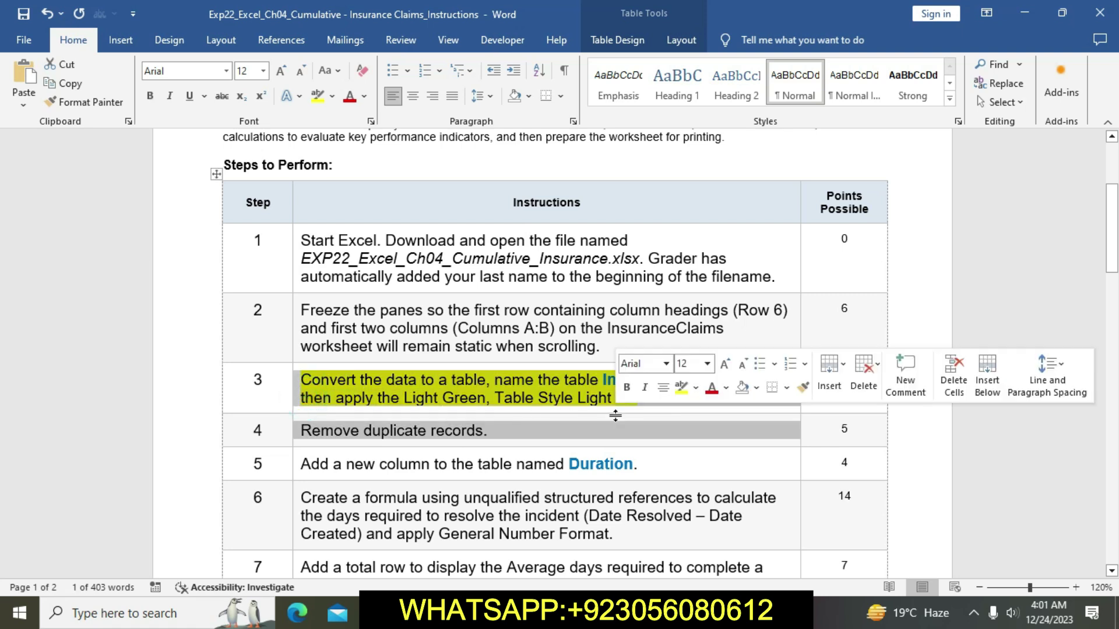
click(612, 410)
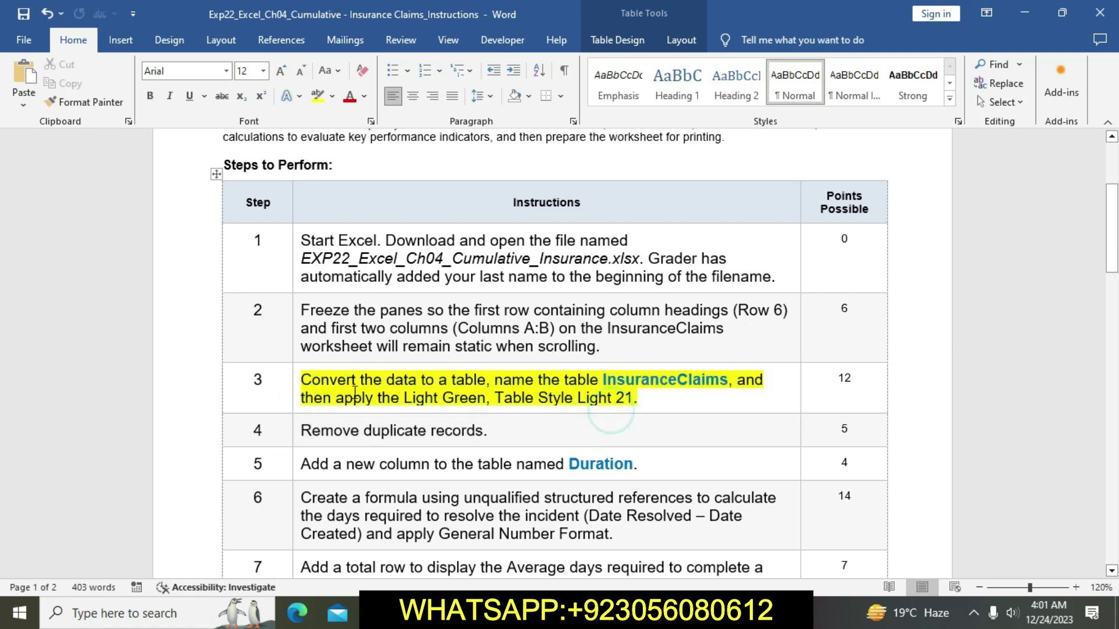
drag(341, 397, 547, 397)
click(547, 396)
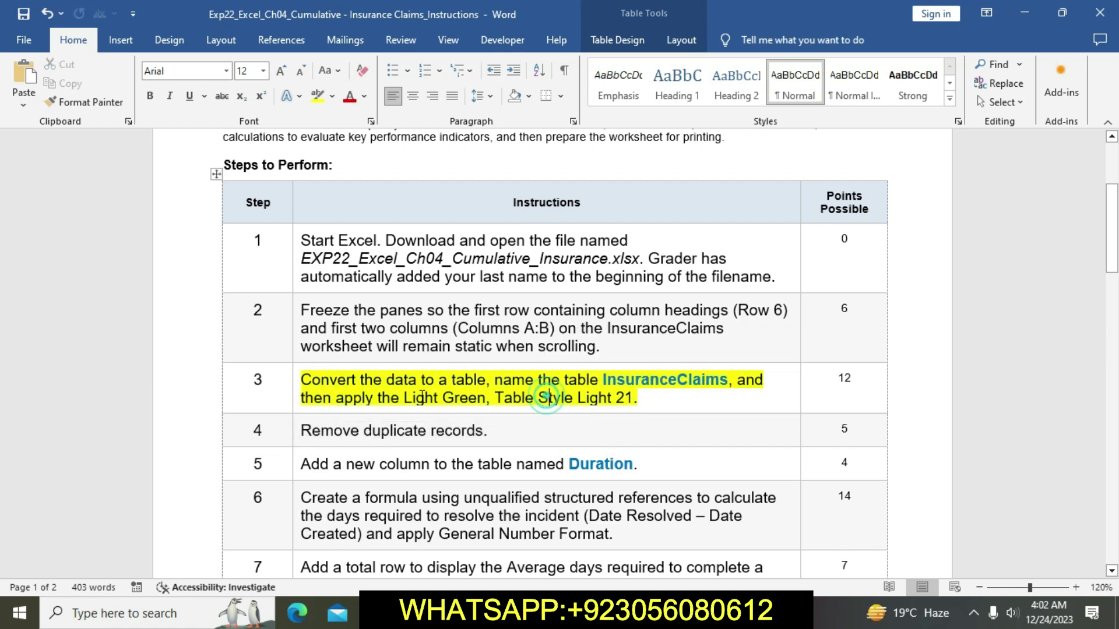
drag(392, 397, 637, 399)
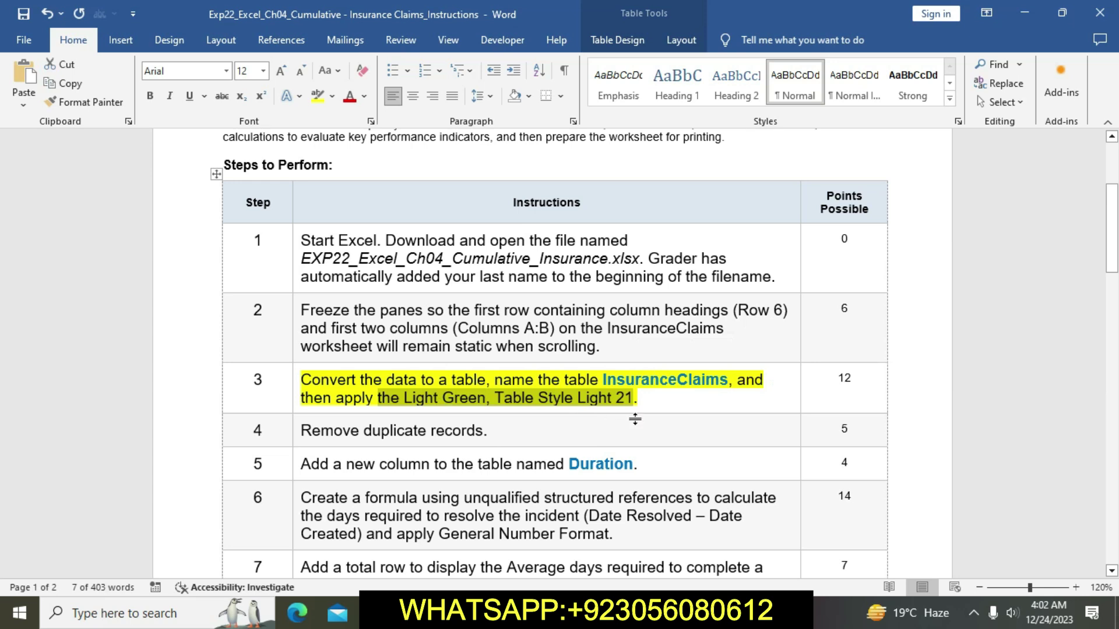
- Switch to the Excel workbook and apply the Light Green, Table Style Light 21 style to the InsuranceClaims table
key(alt+Tab)
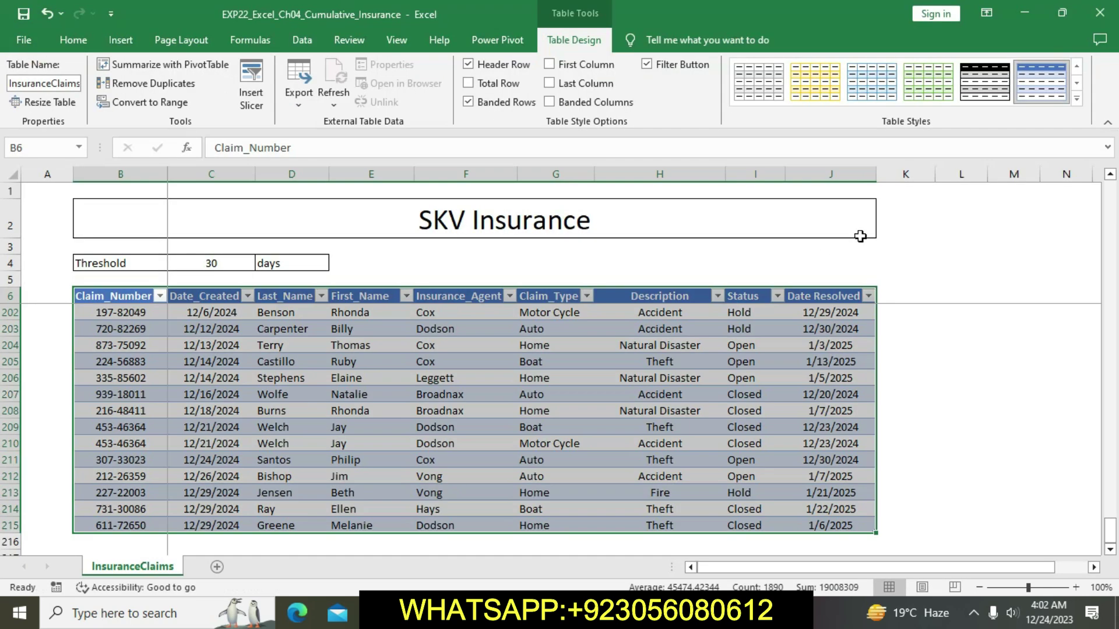
click(1077, 99)
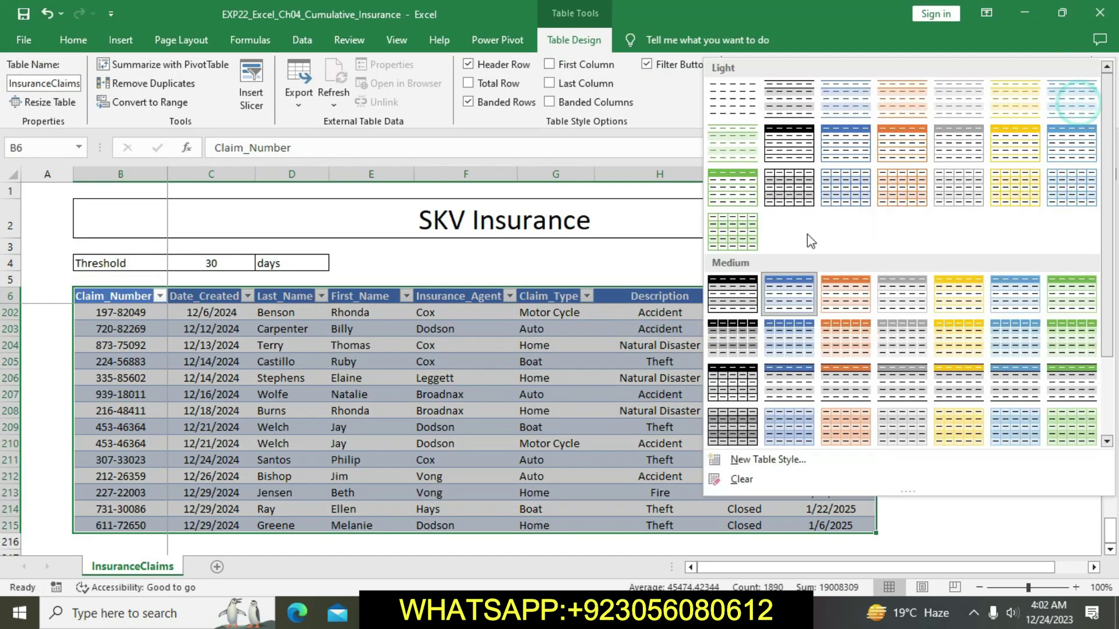
click(724, 239)
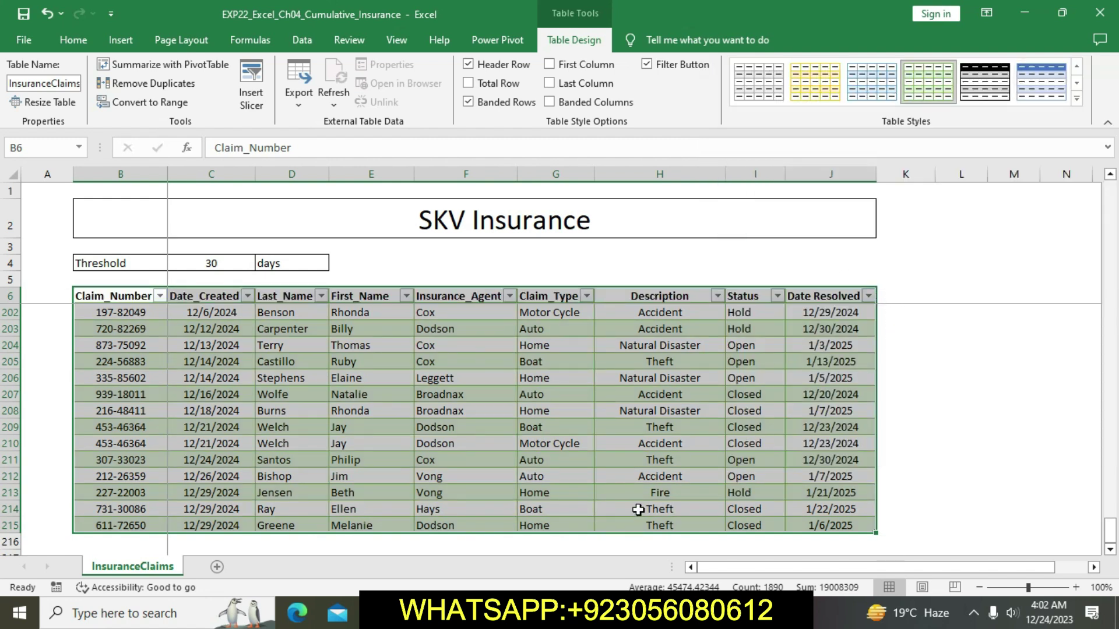
- Switch to the Word instructions and move the yellow highlight from the step 3 text to the step 4 text
key(alt+Tab)
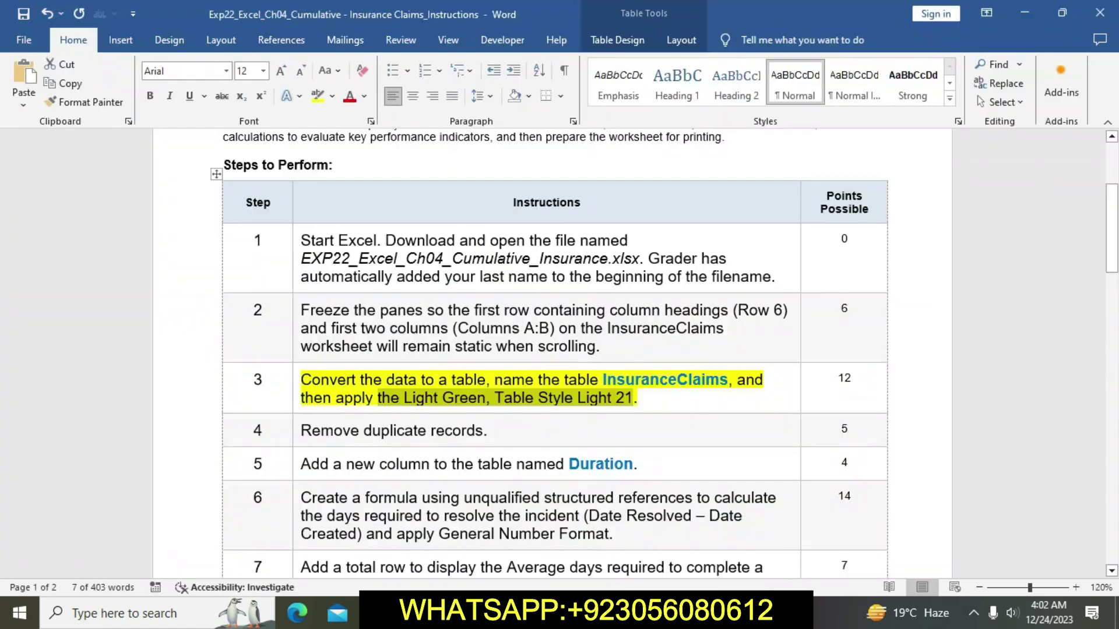
click(504, 402)
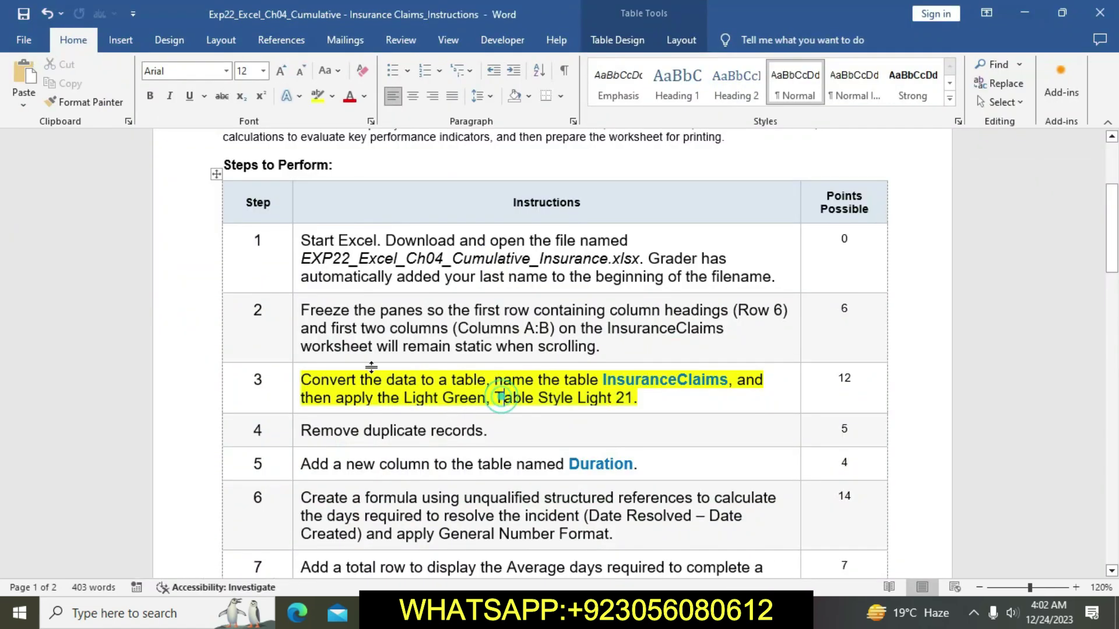
click(295, 382)
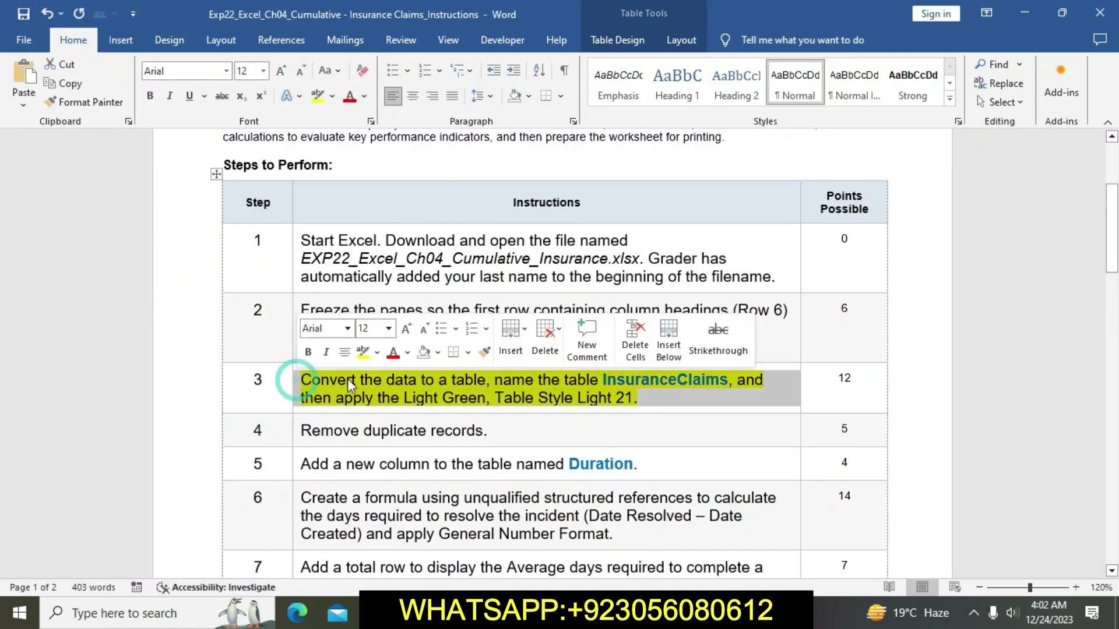
click(363, 354)
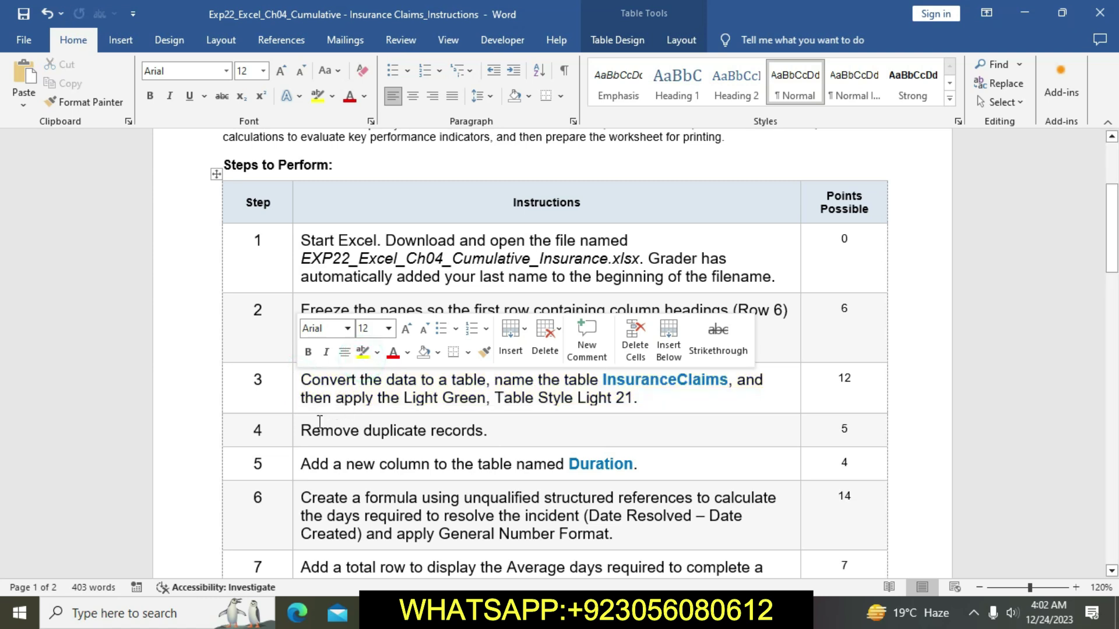
click(298, 430)
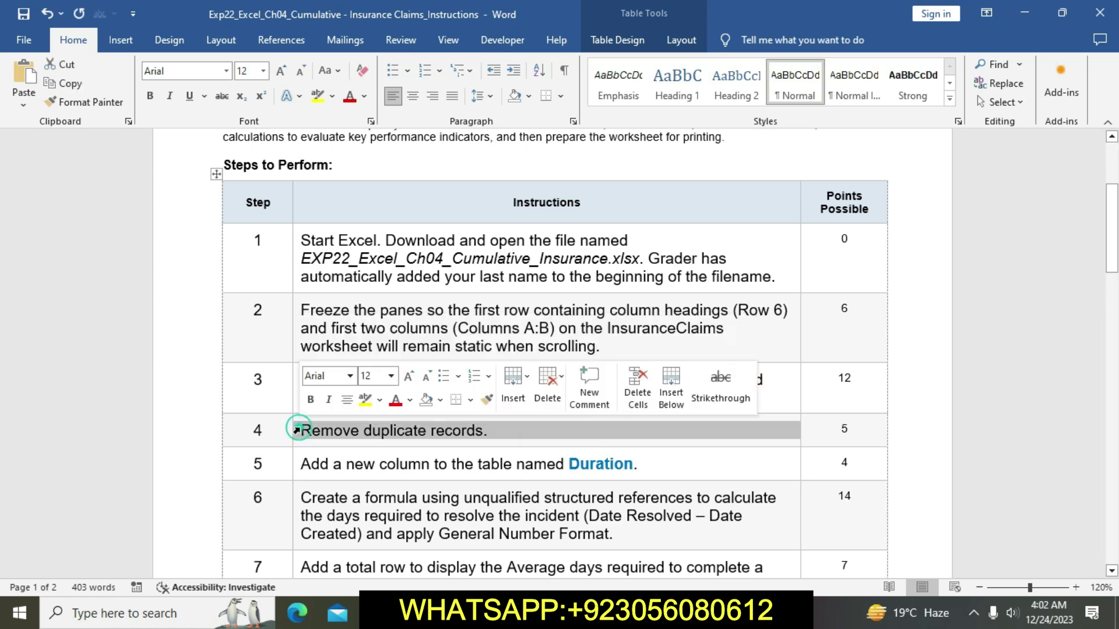
click(365, 400)
click(394, 431)
scroll(392, 437, down, 3)
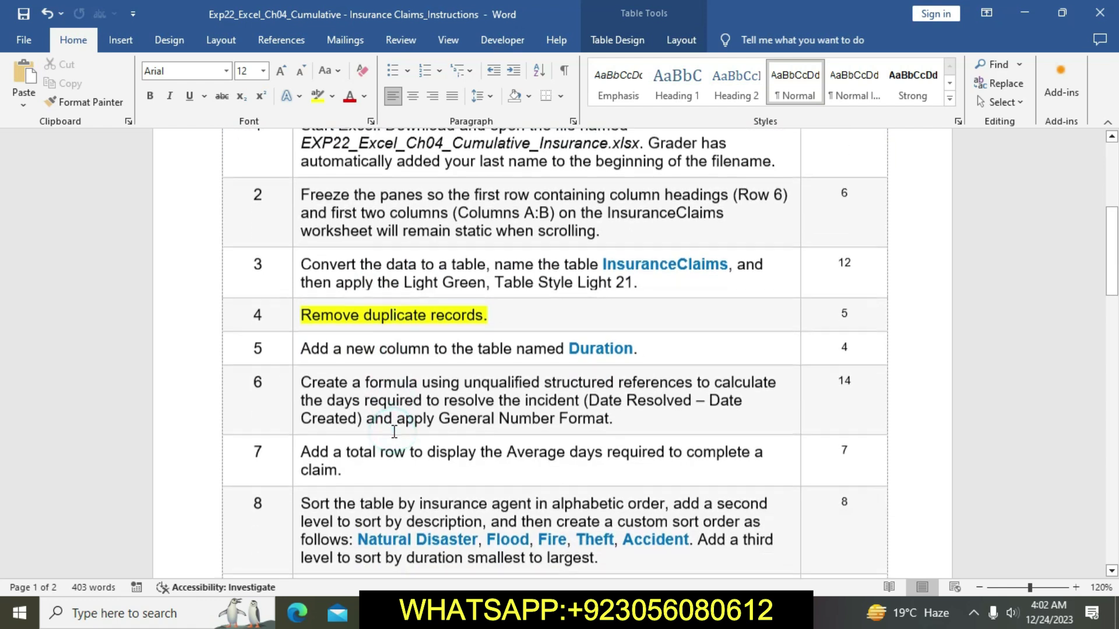
drag(304, 317, 479, 319)
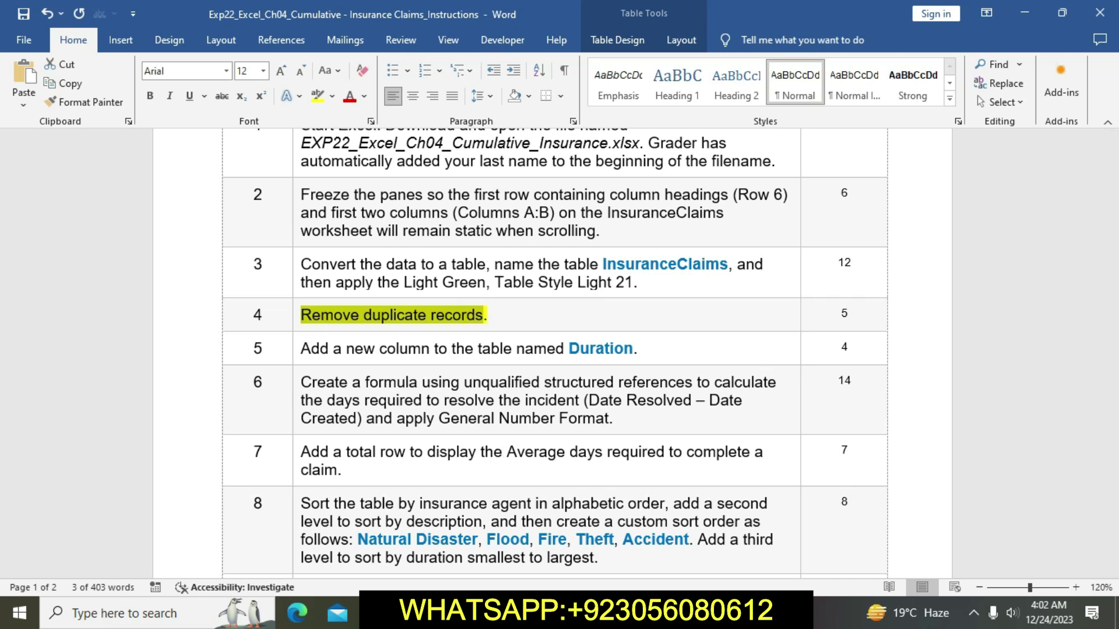
- Switch to the Excel workbook and remove duplicate records from the InsuranceClaims table, comparing all columns
key(alt+Tab)
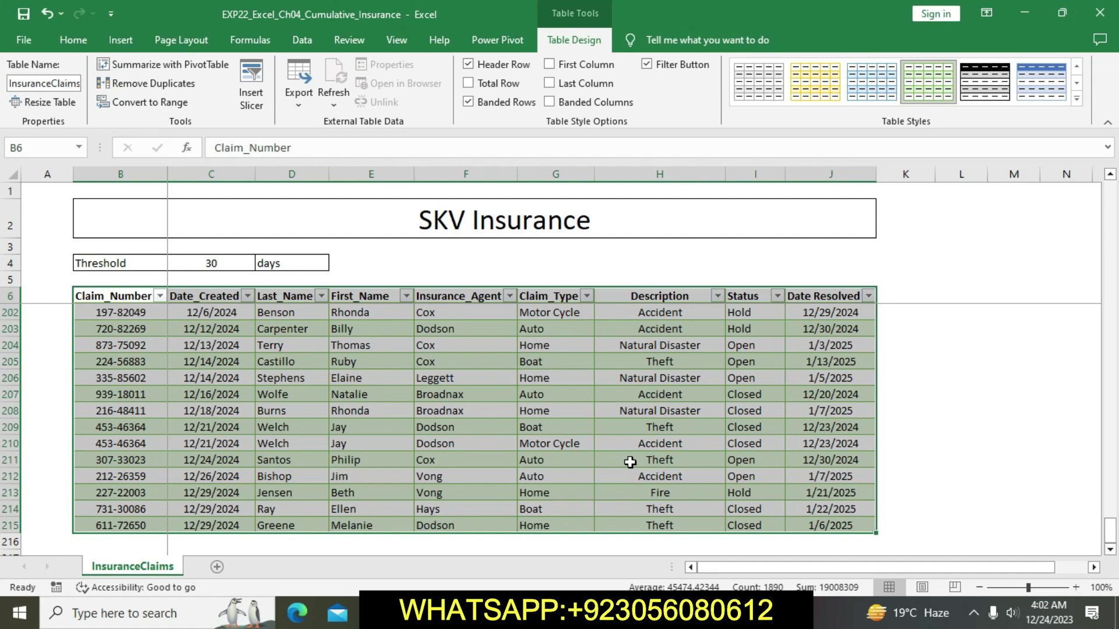
click(185, 85)
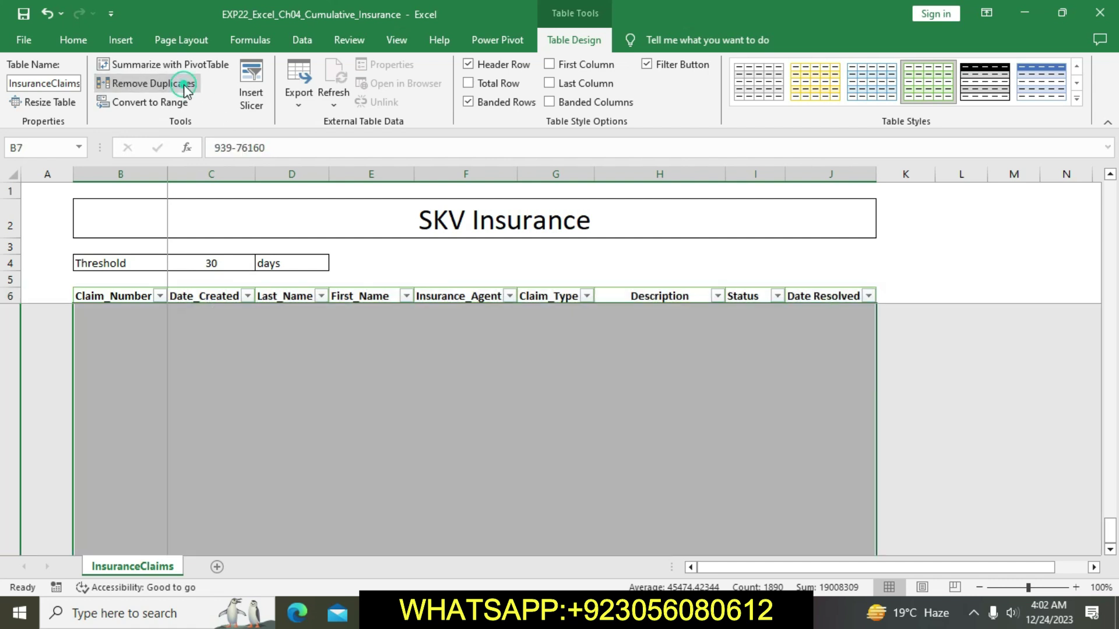
click(701, 369)
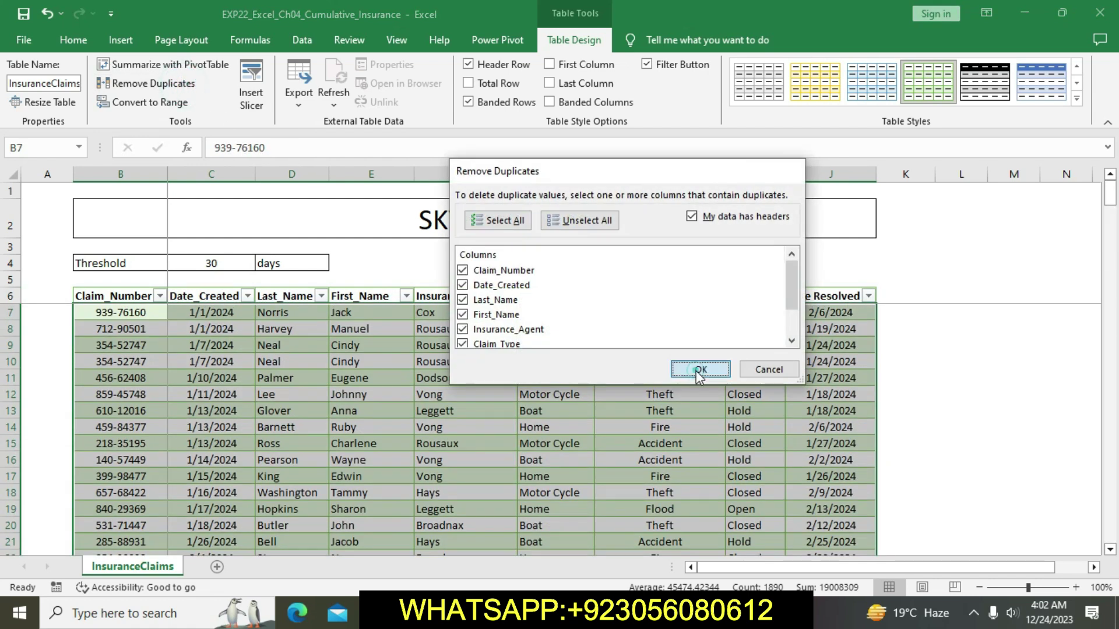
click(582, 353)
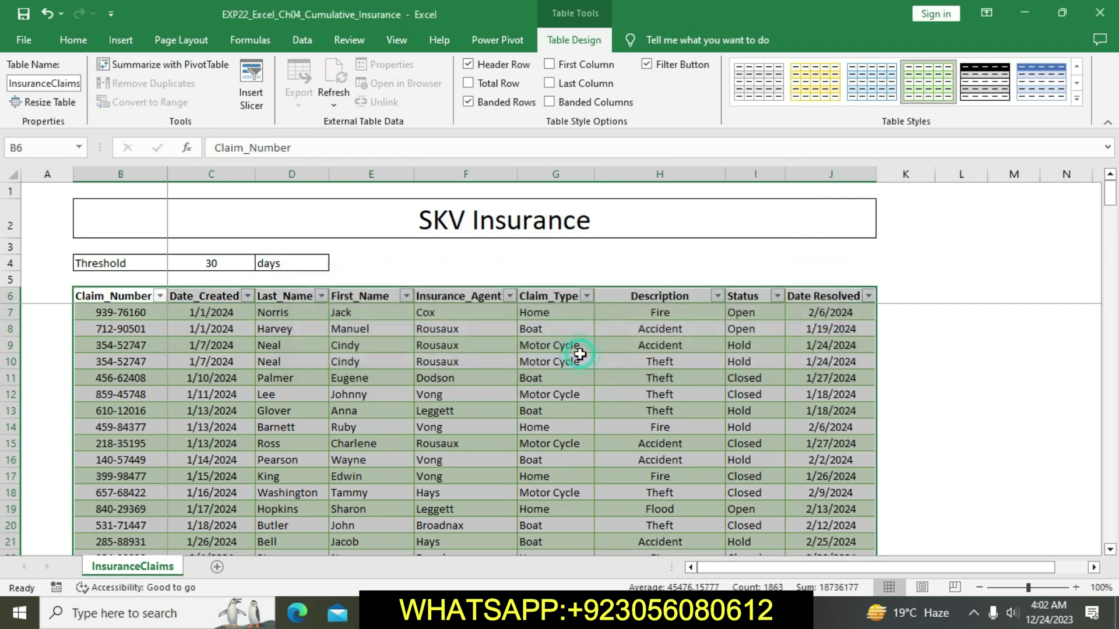
click(998, 411)
scroll(930, 435, down, 20)
scroll(930, 435, down, 3)
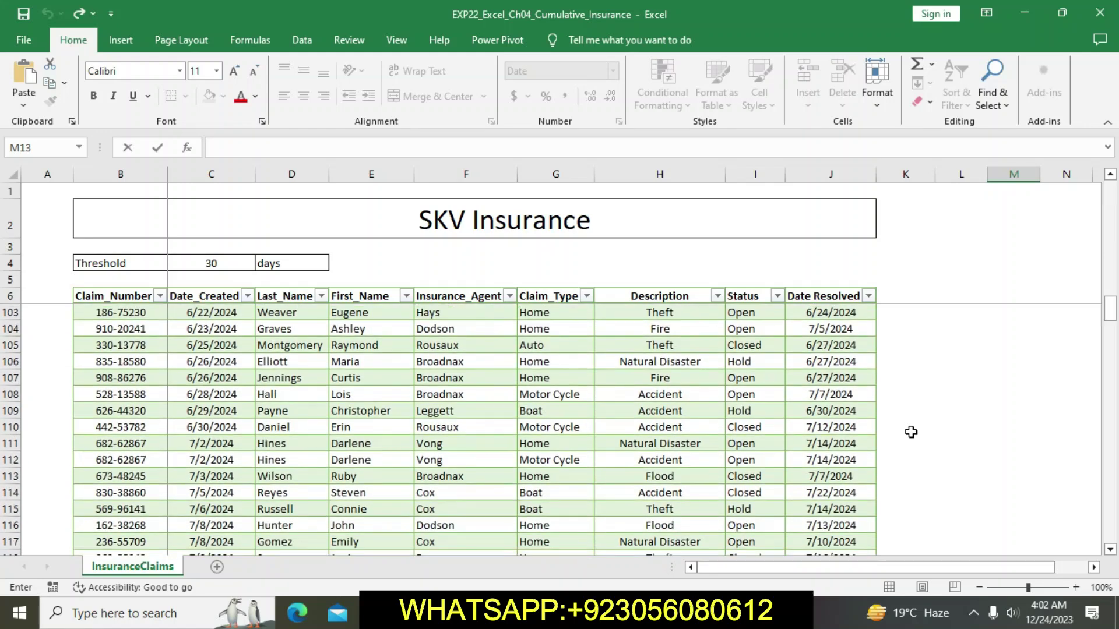
- Switch to the Word instructions and move the yellow highlight from the step 4 text to the step 5 text
click(460, 613)
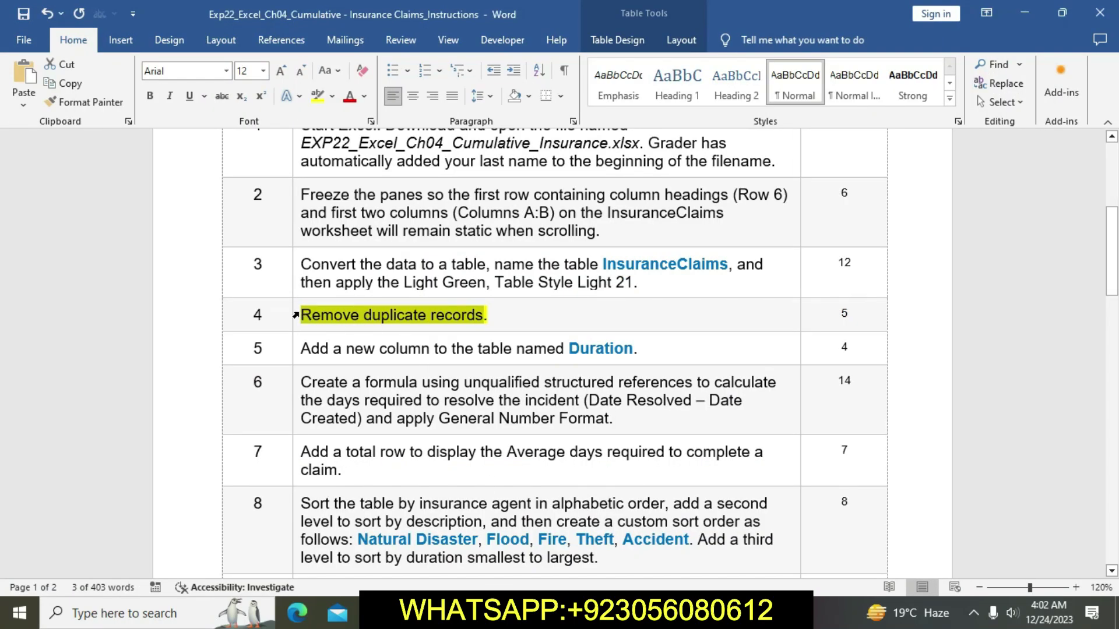
click(295, 316)
click(364, 286)
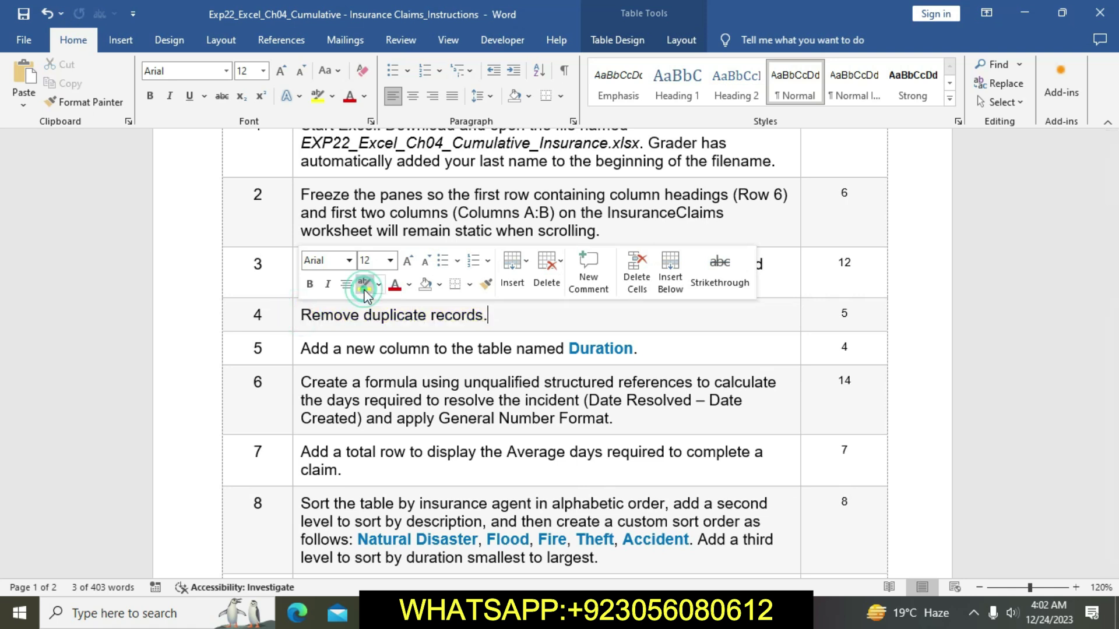
click(295, 351)
click(364, 327)
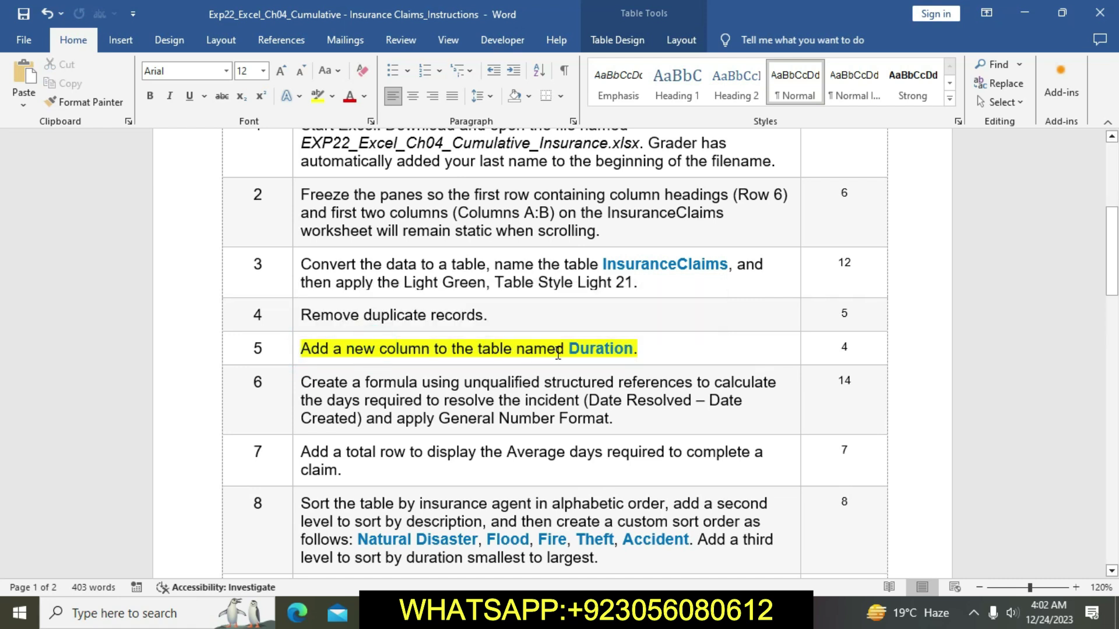
- Copy the name Duration from step 5 of the Word instructions and paste it into Excel cell K6 as a new table column heading
drag(575, 352, 631, 357)
key(ctrl+c)
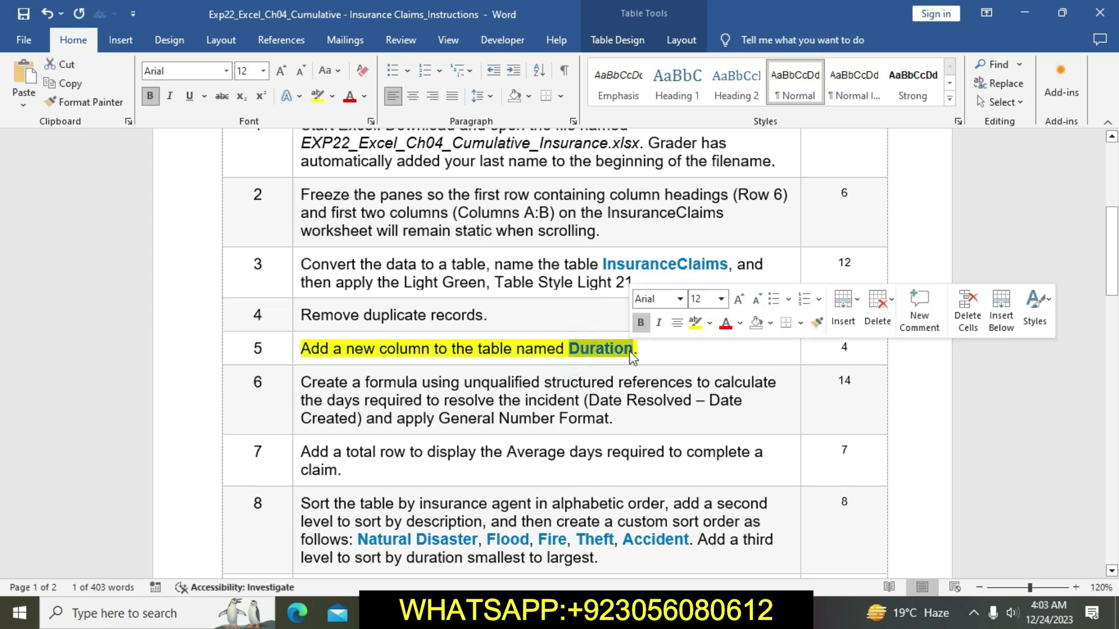
key(alt+Tab)
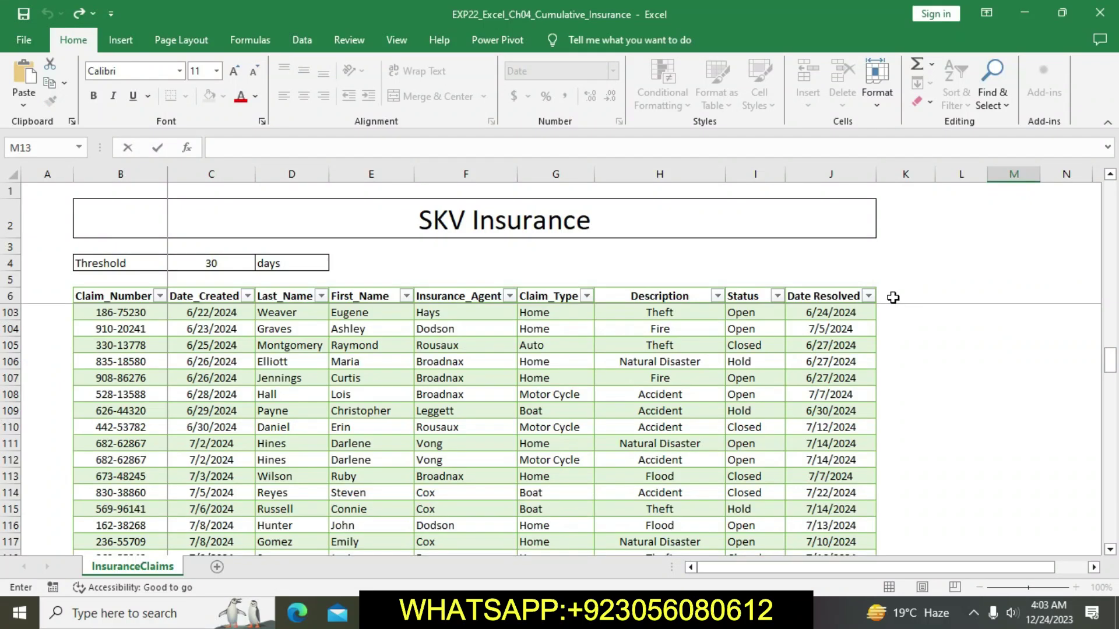
click(892, 297)
key(ctrl+v)
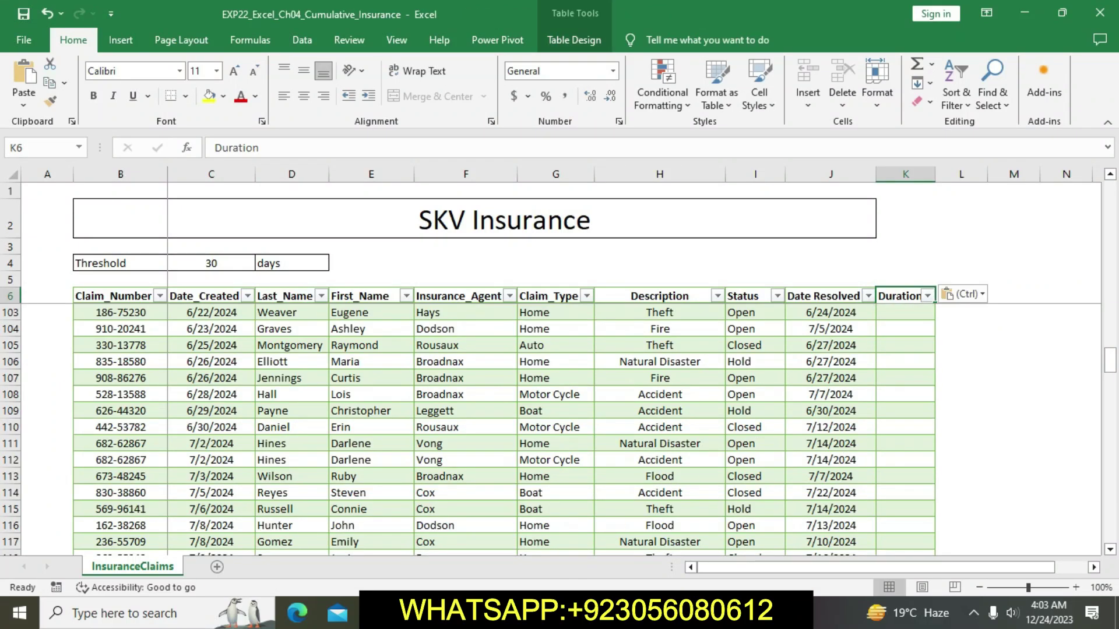
- Switch to the Word instructions, move the yellow highlight from the step 5 text to the step 6 text, and select the step 6 wording
key(alt+Tab)
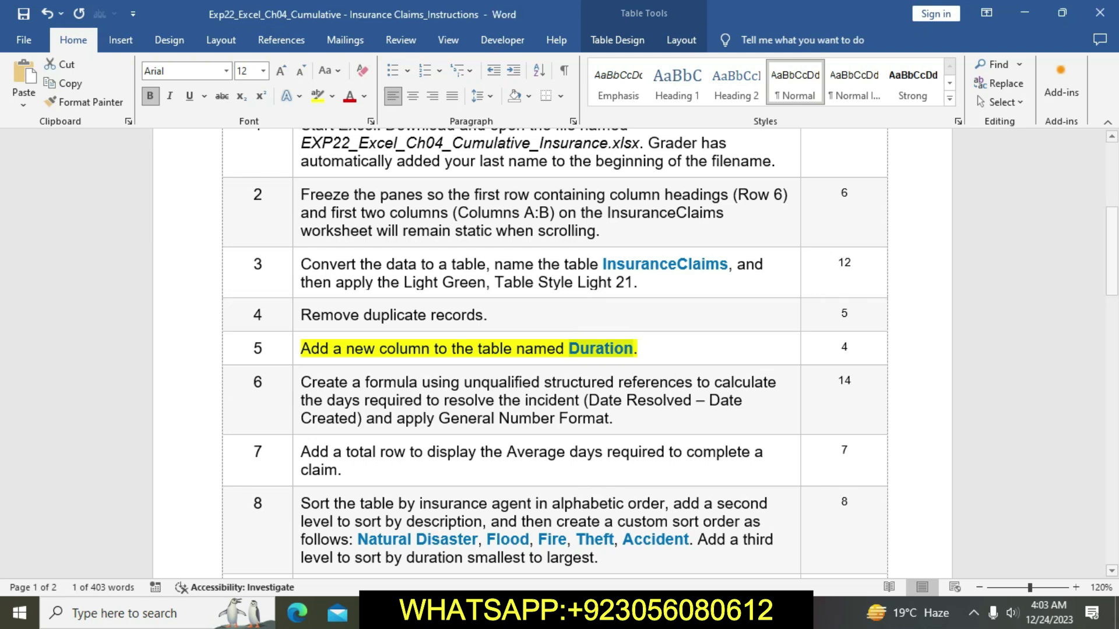
click(456, 348)
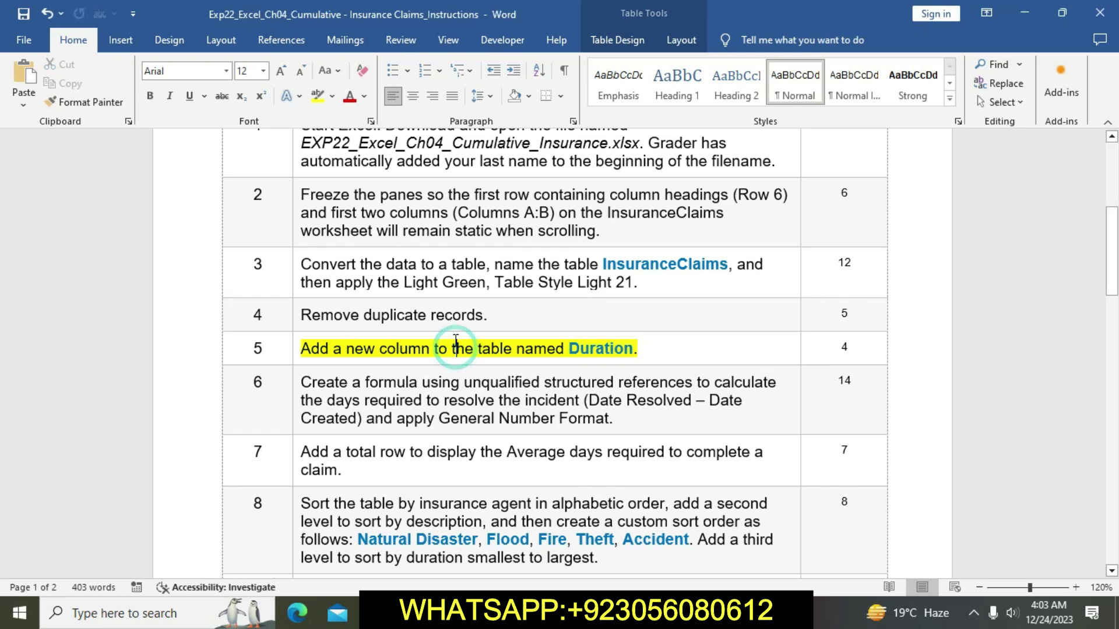
click(295, 349)
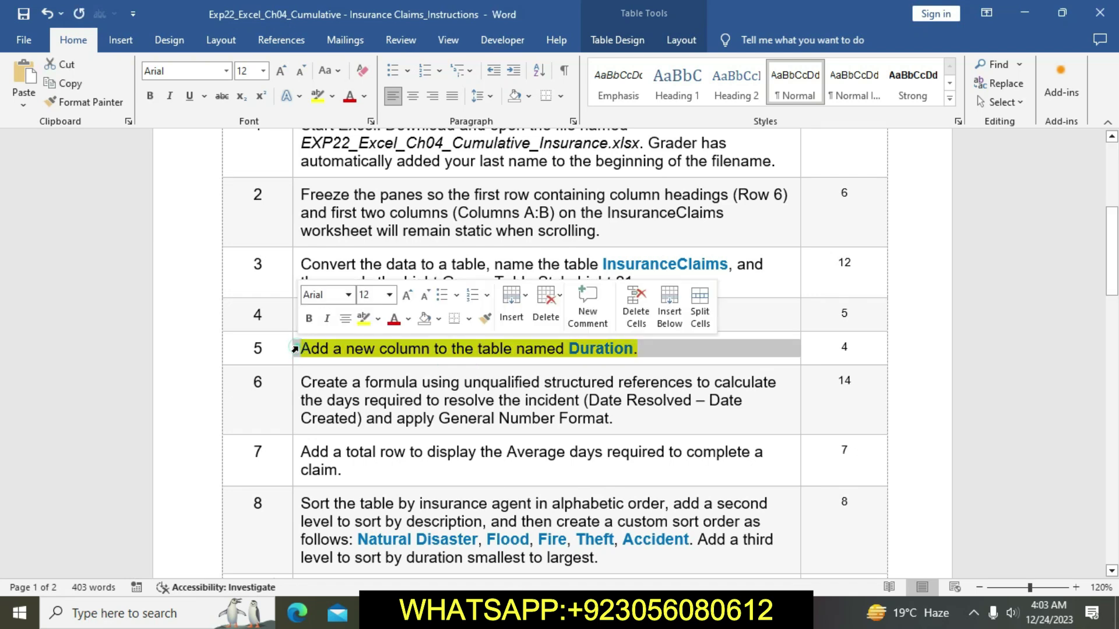
click(363, 328)
scroll(434, 415, down, 3)
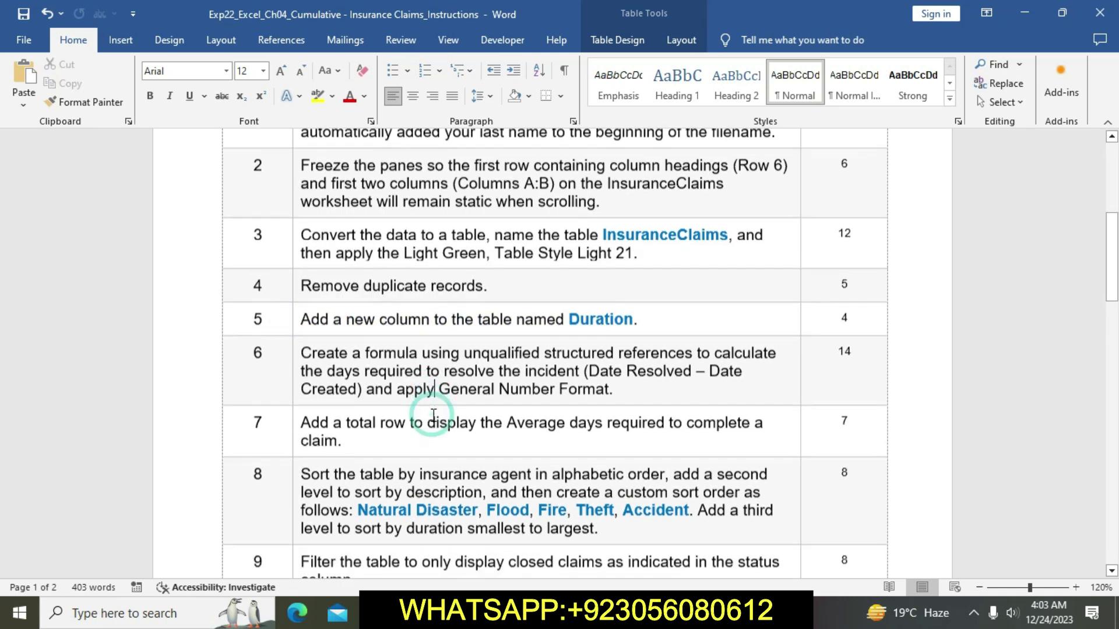
scroll(433, 415, down, 1)
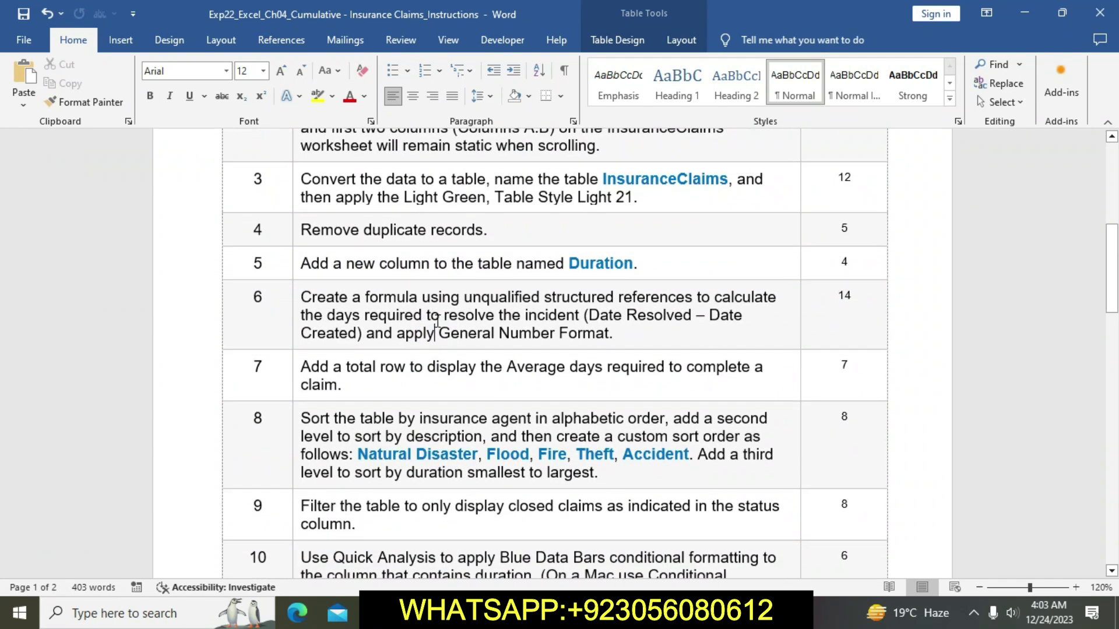
click(292, 301)
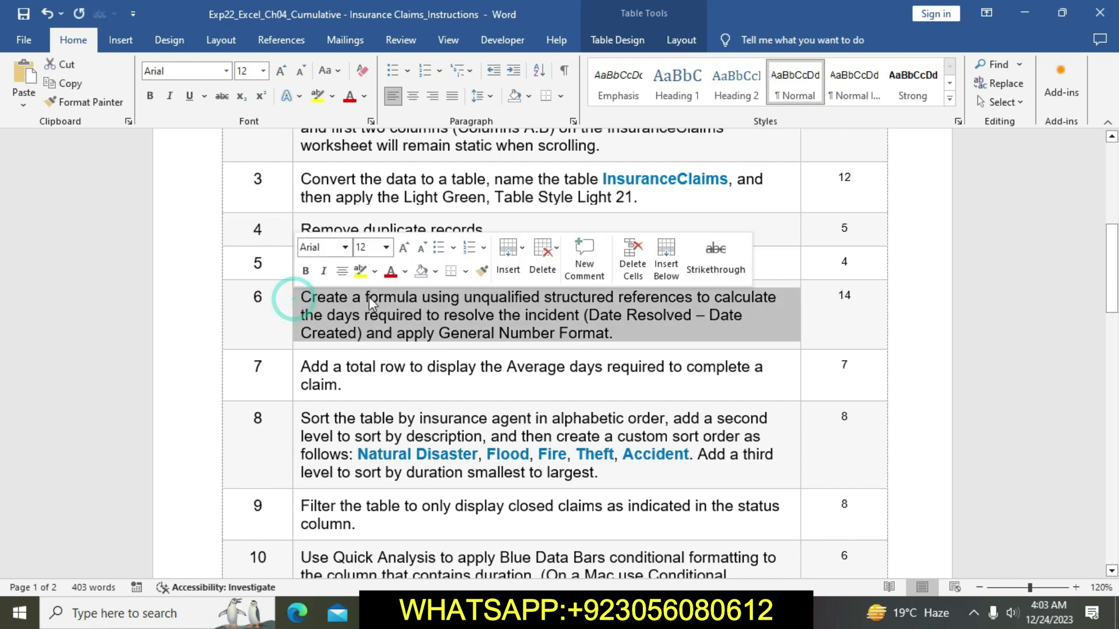
click(362, 278)
click(404, 316)
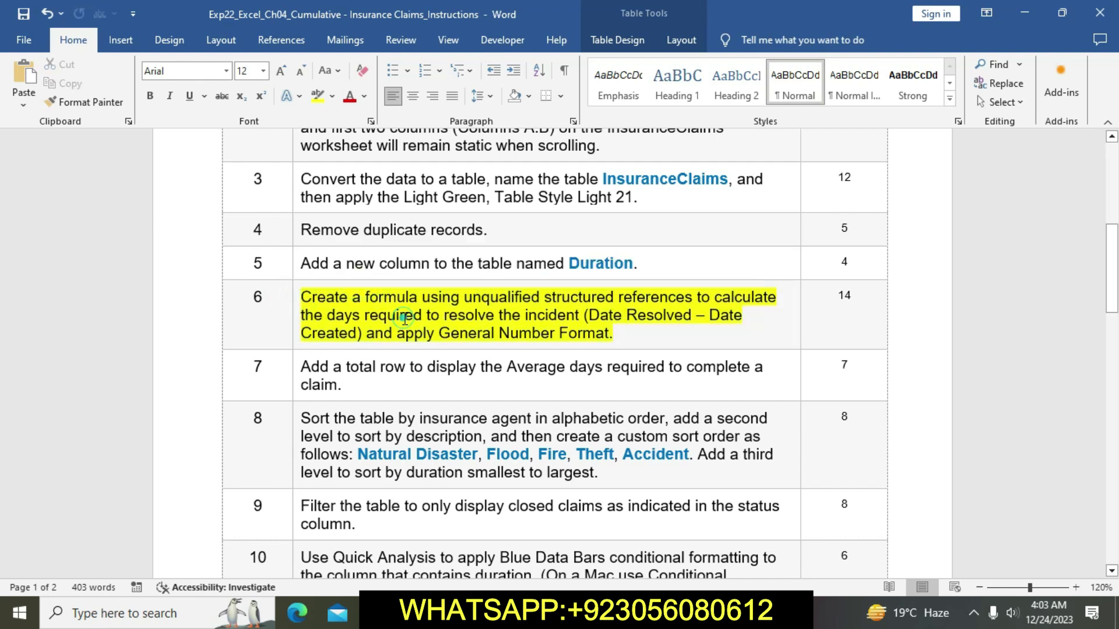
drag(311, 297, 613, 333)
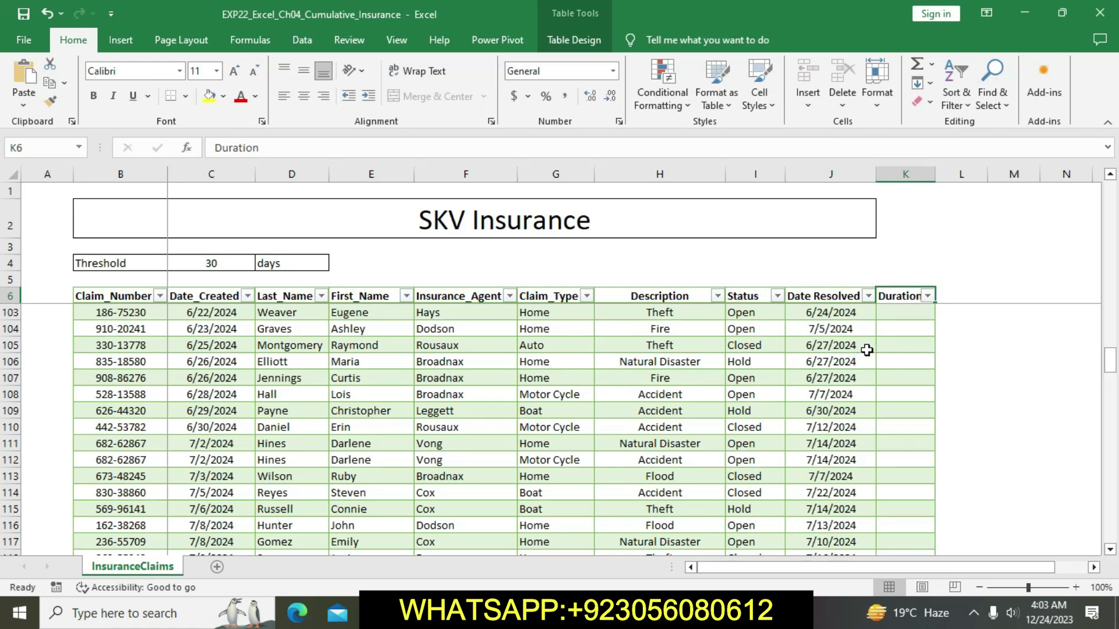
- Fill the Duration column with the formula =[@[Date Resolved]]-[@[Date_Created]] and check step 6 of the Word instructions for the number format
click(901, 314)
text(=)
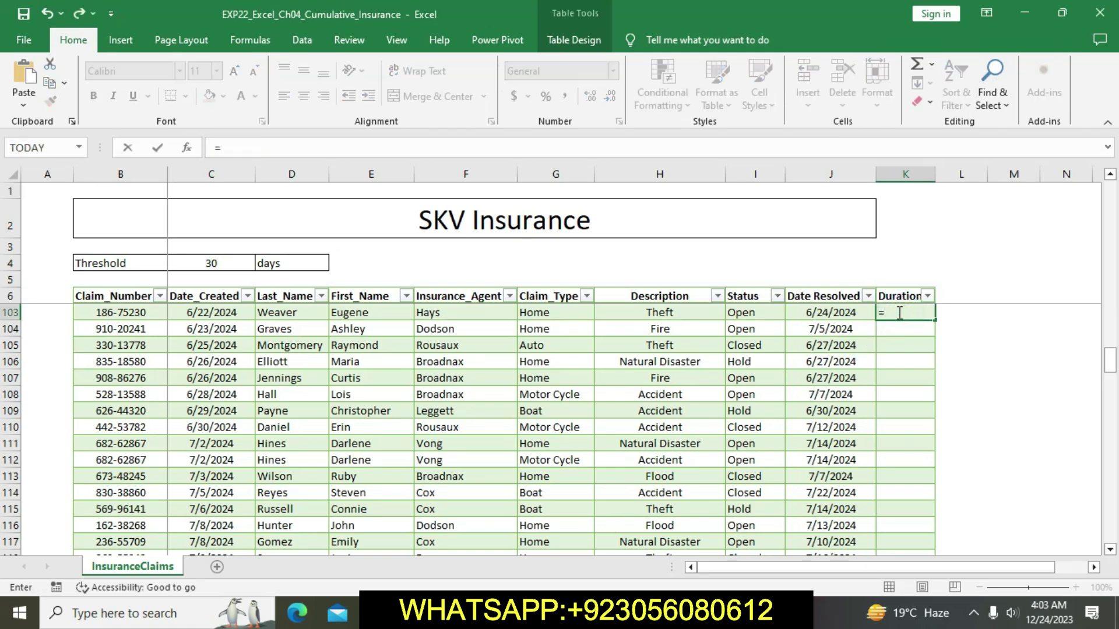
click(818, 317)
text(-)
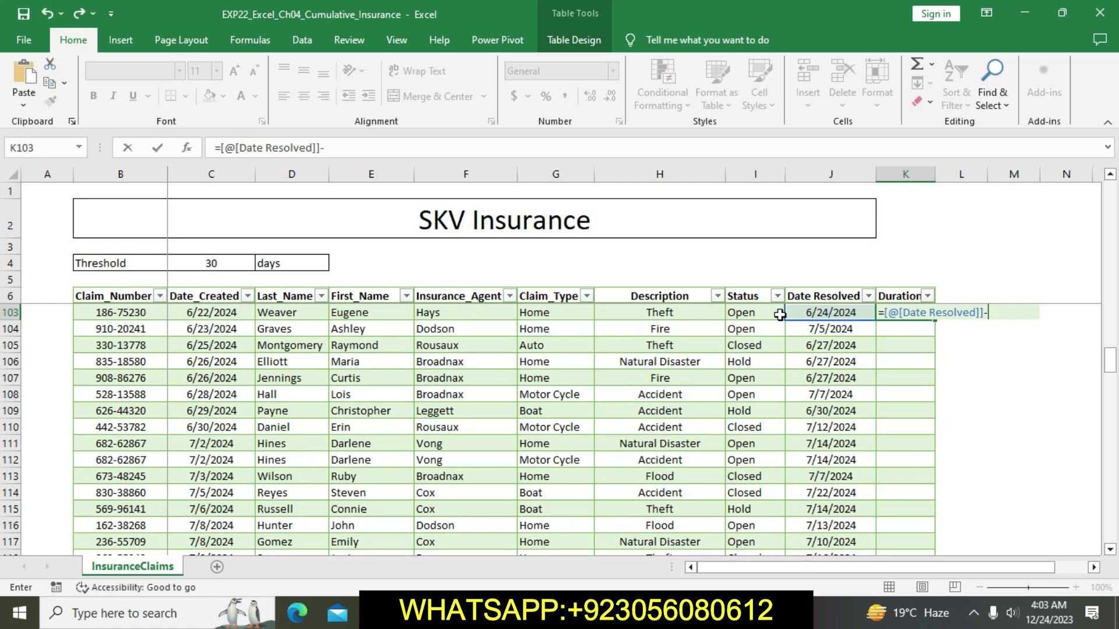
click(212, 312)
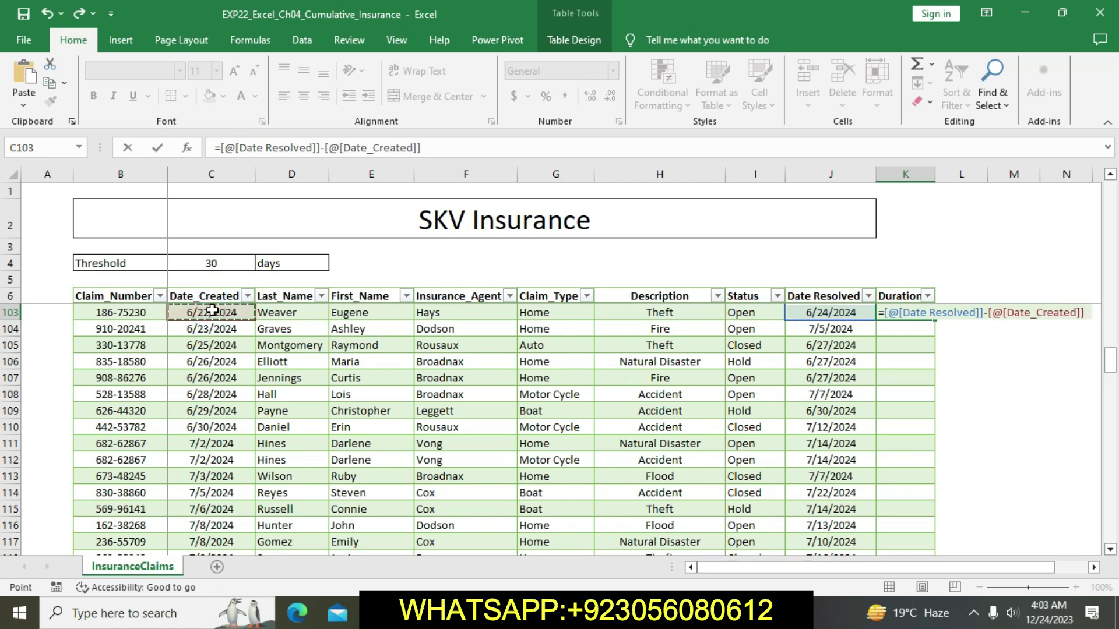
key(Return)
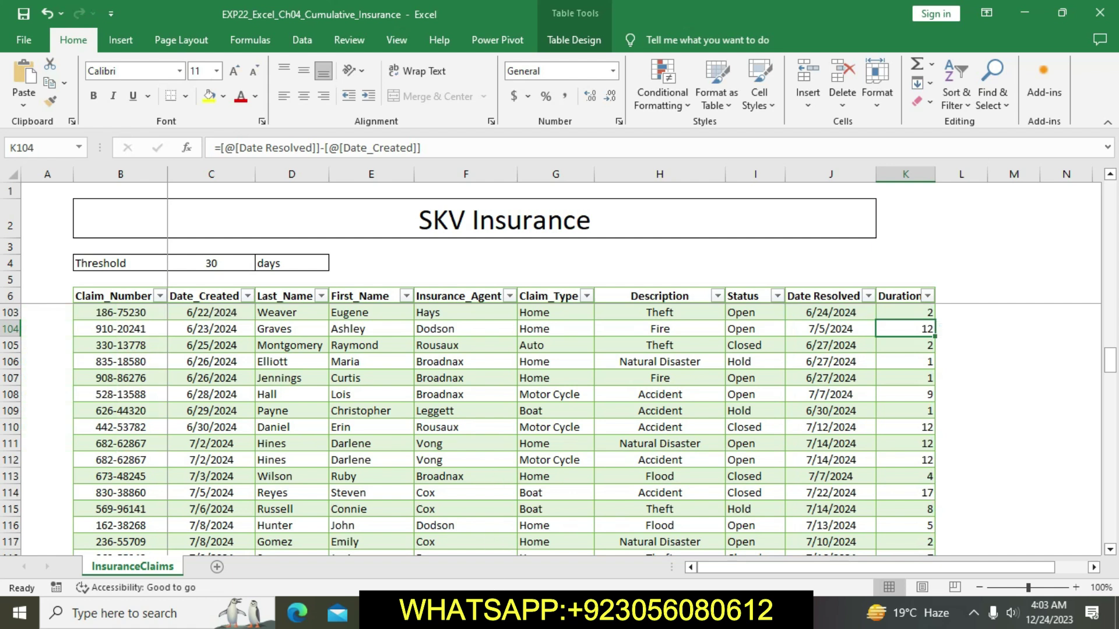
key(alt+Tab)
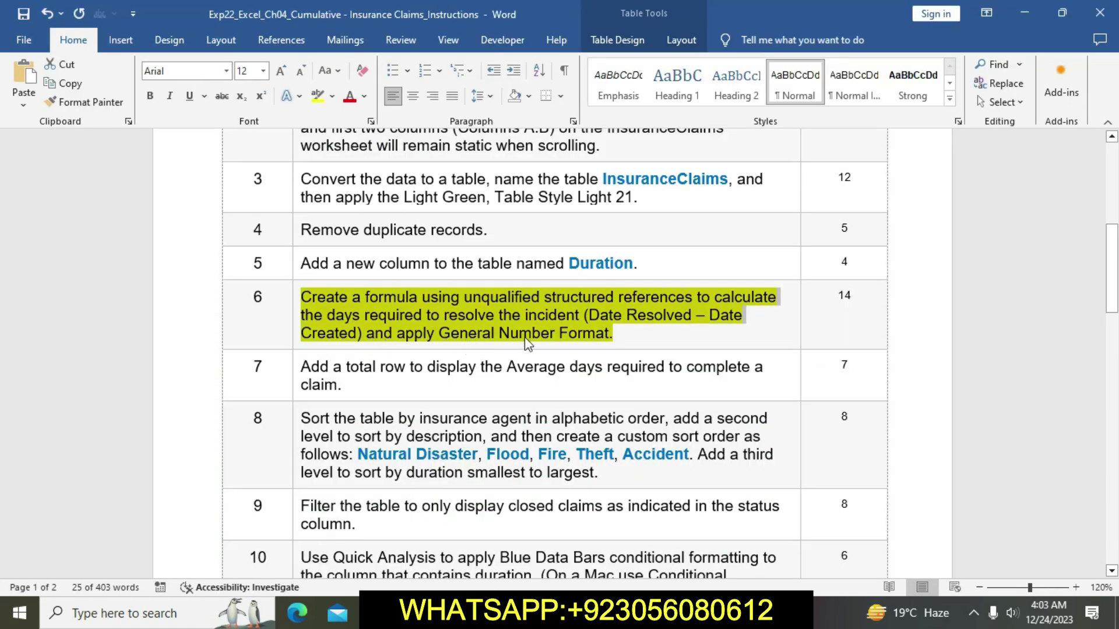
key(alt+Tab)
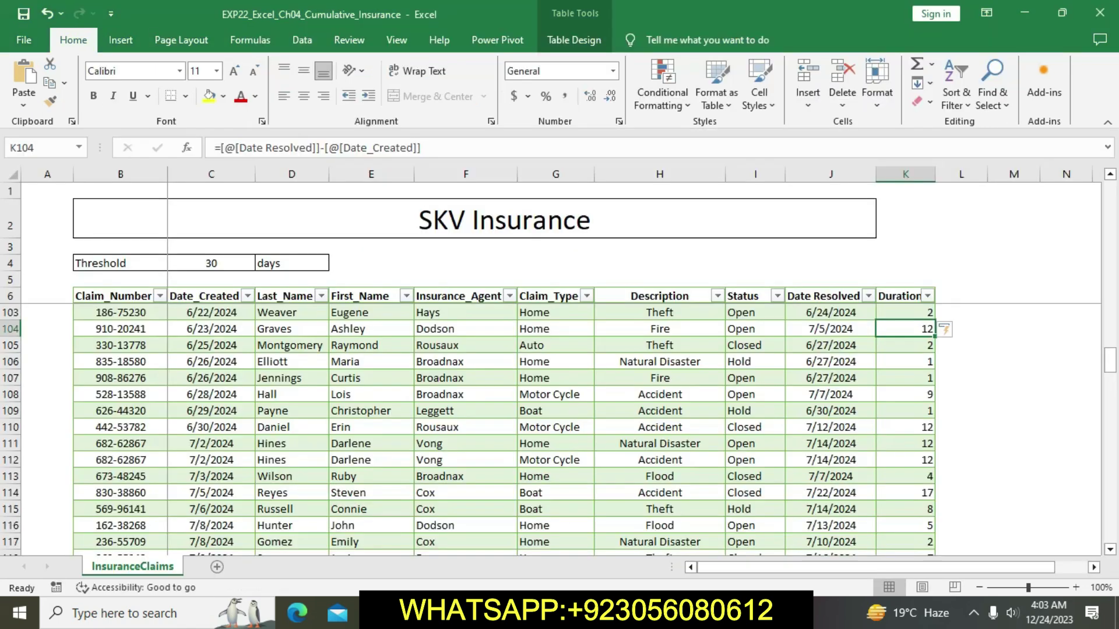
- Apply the General number format to the Duration values in K103:K212
drag(918, 311, 912, 476)
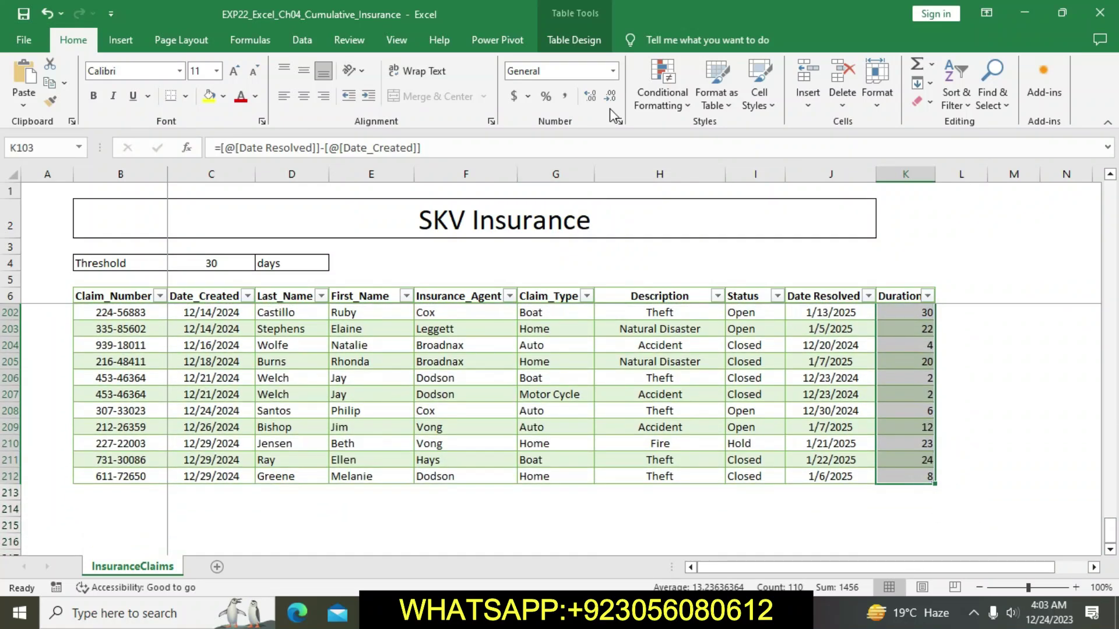
click(612, 70)
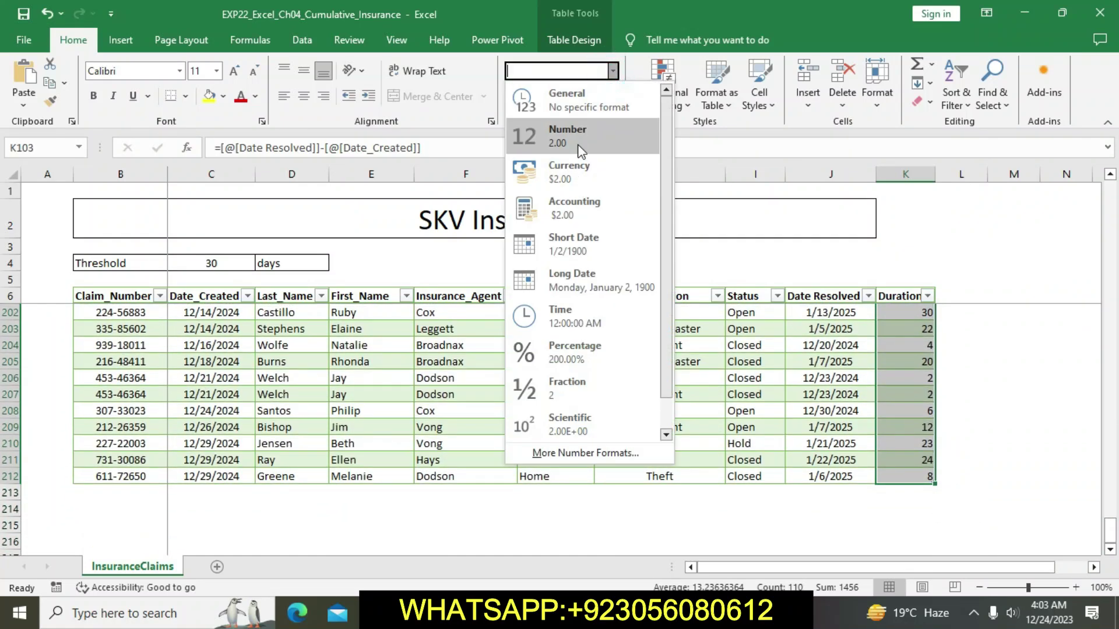
click(571, 102)
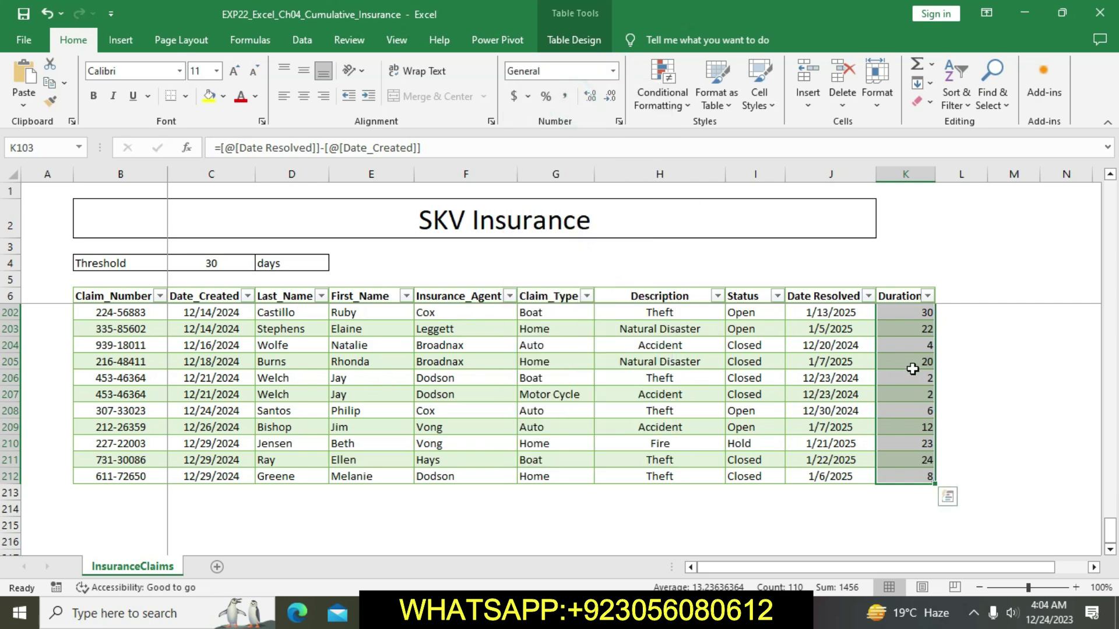
click(838, 363)
scroll(837, 363, up, 11)
scroll(837, 363, up, 20)
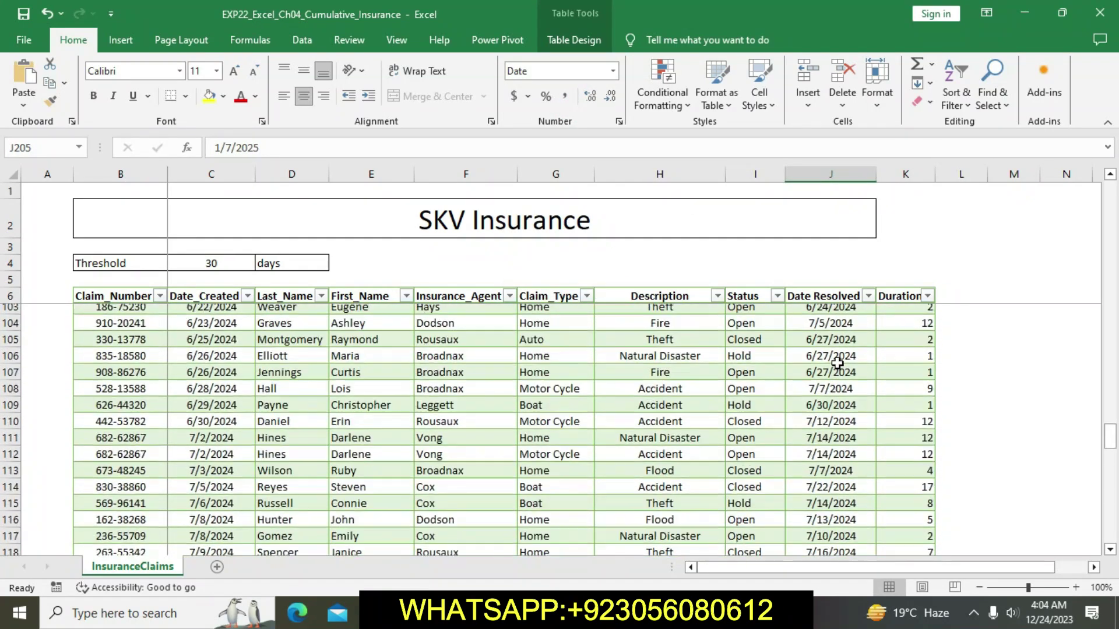
scroll(838, 362, up, 9)
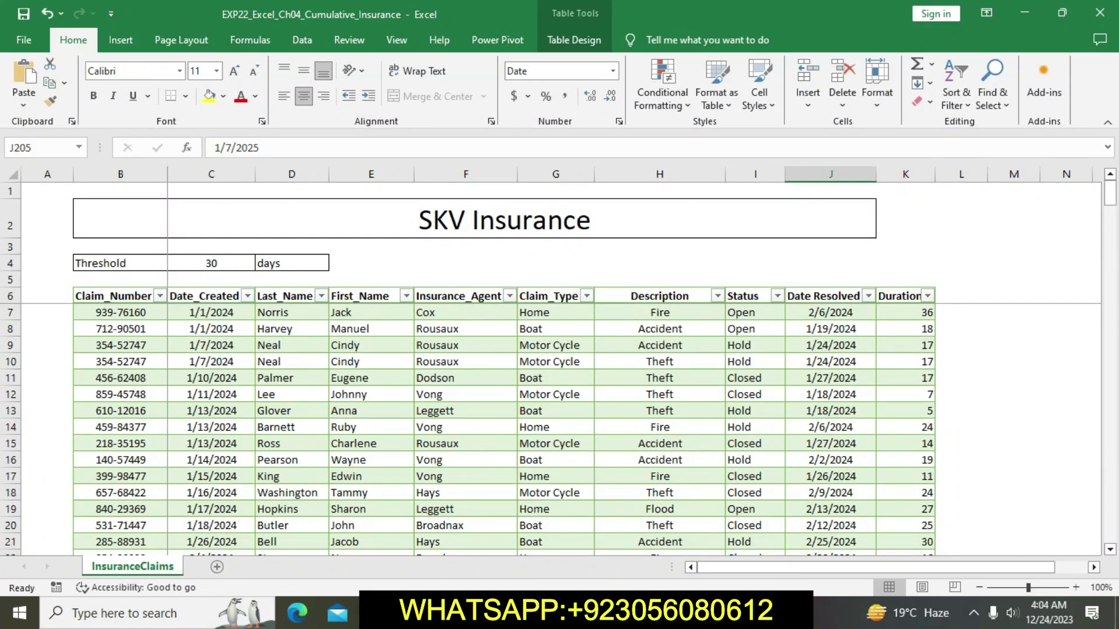
- Switch to the Word instructions, move the yellow highlight from step 6 to step 7, and select the words "Add a total row"
key(alt+Tab)
click(581, 342)
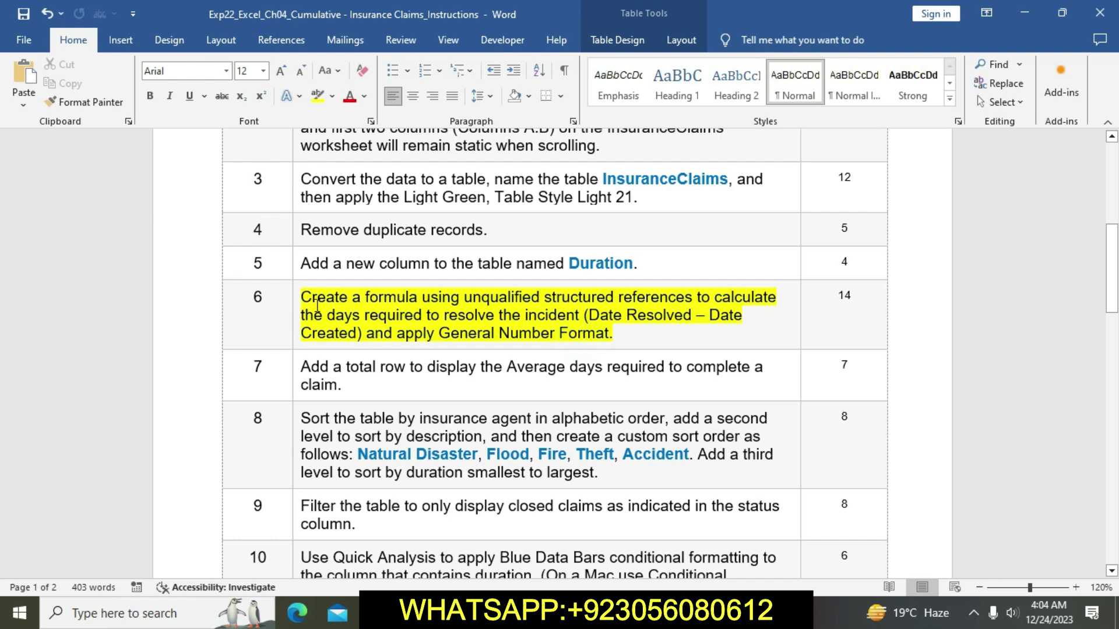
click(296, 306)
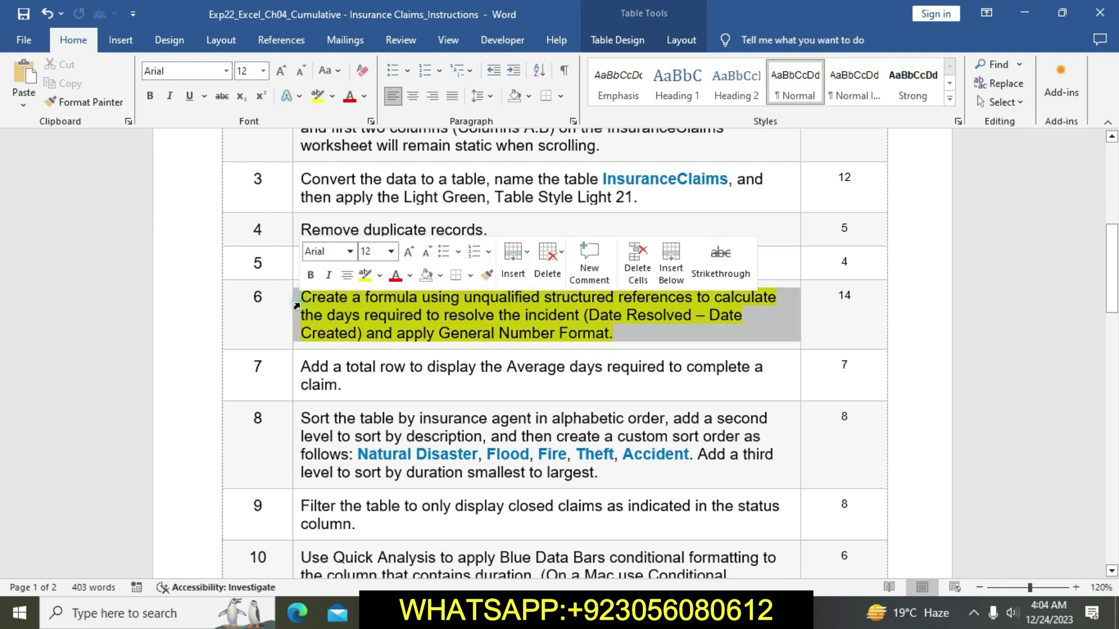
click(366, 282)
scroll(448, 320, down, 3)
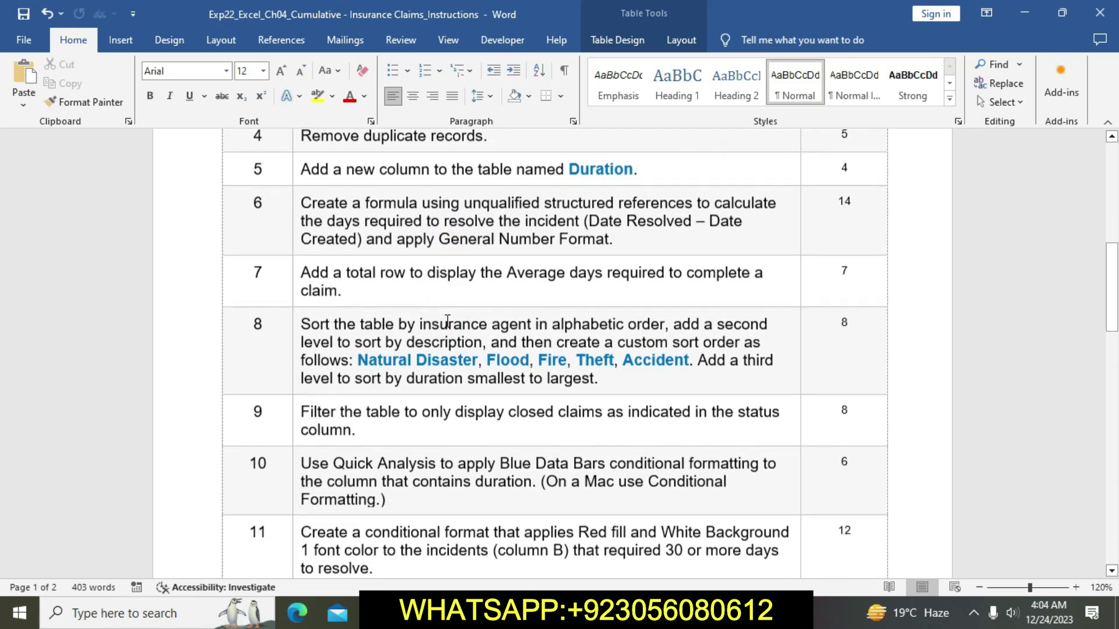
click(296, 279)
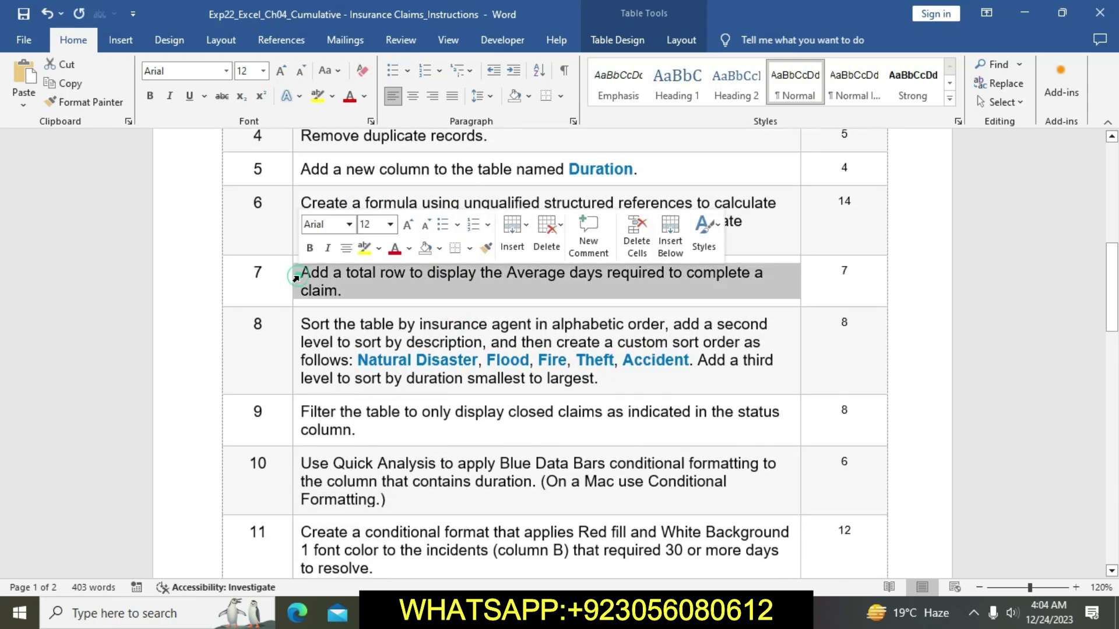
click(359, 253)
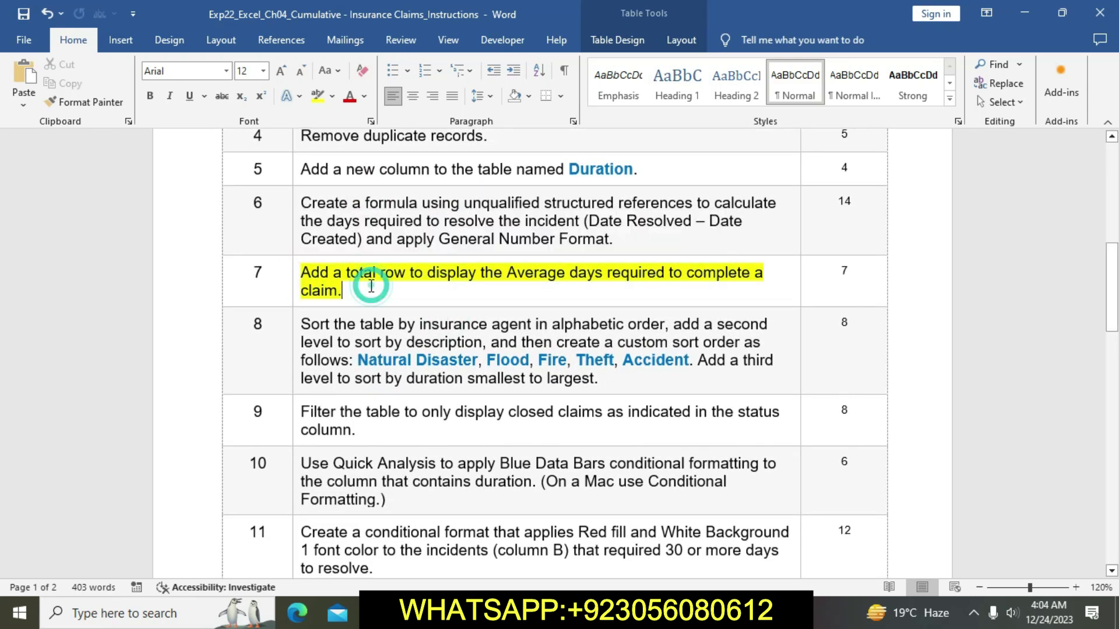
drag(304, 277, 411, 278)
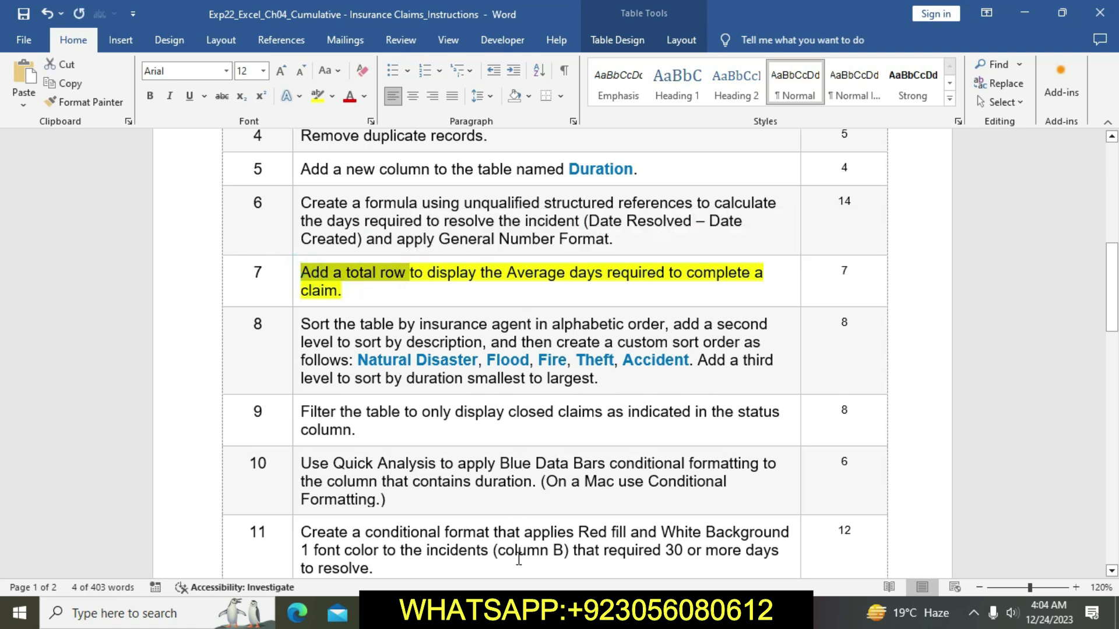
- Switch to Excel, add a total row to the InsuranceClaims table, and check the end of the table
click(514, 613)
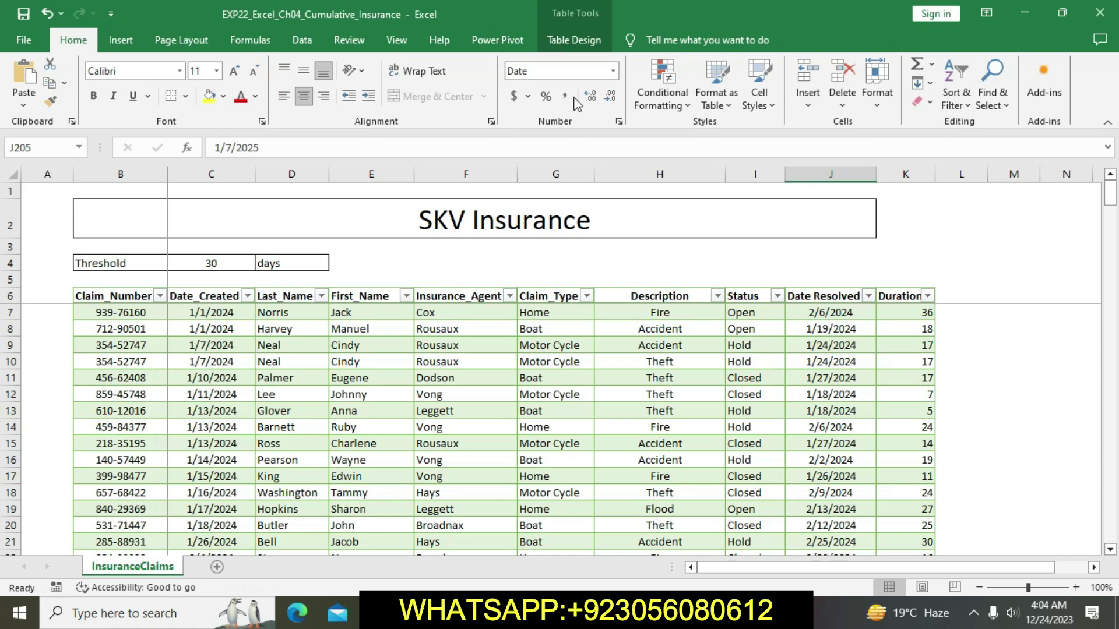
click(574, 40)
click(464, 83)
scroll(996, 419, down, 20)
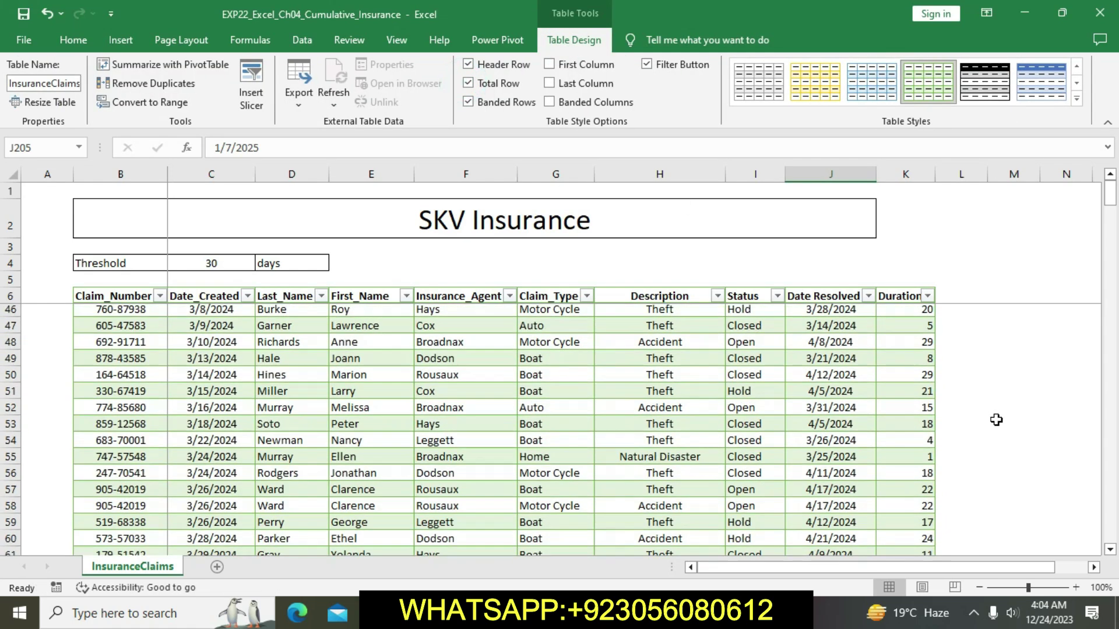
scroll(996, 419, down, 20)
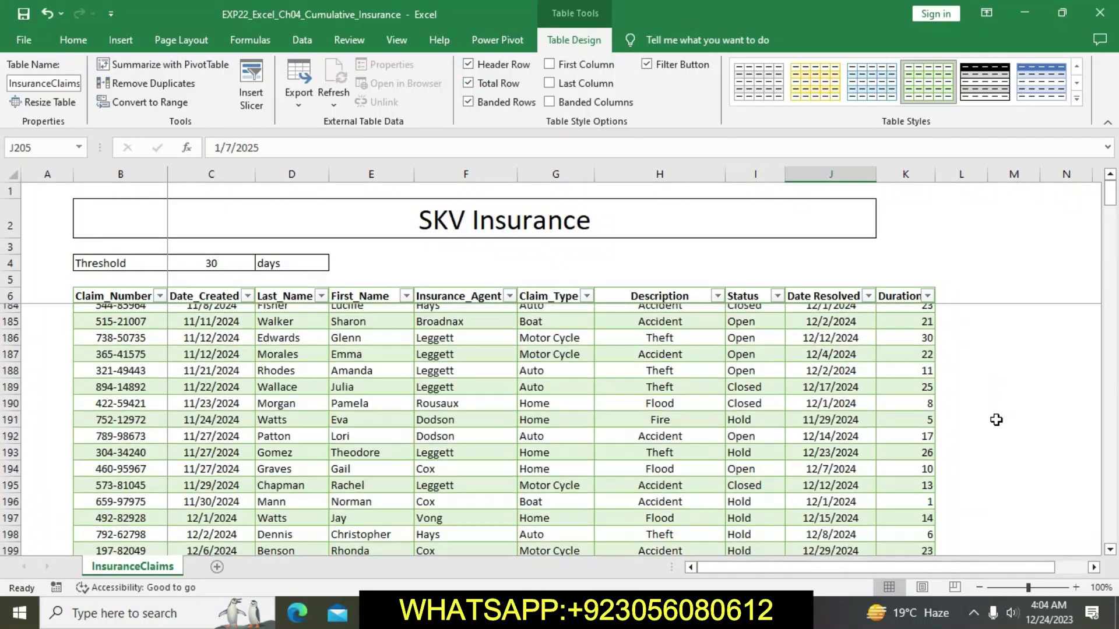
scroll(996, 420, up, 5)
scroll(996, 420, up, 3)
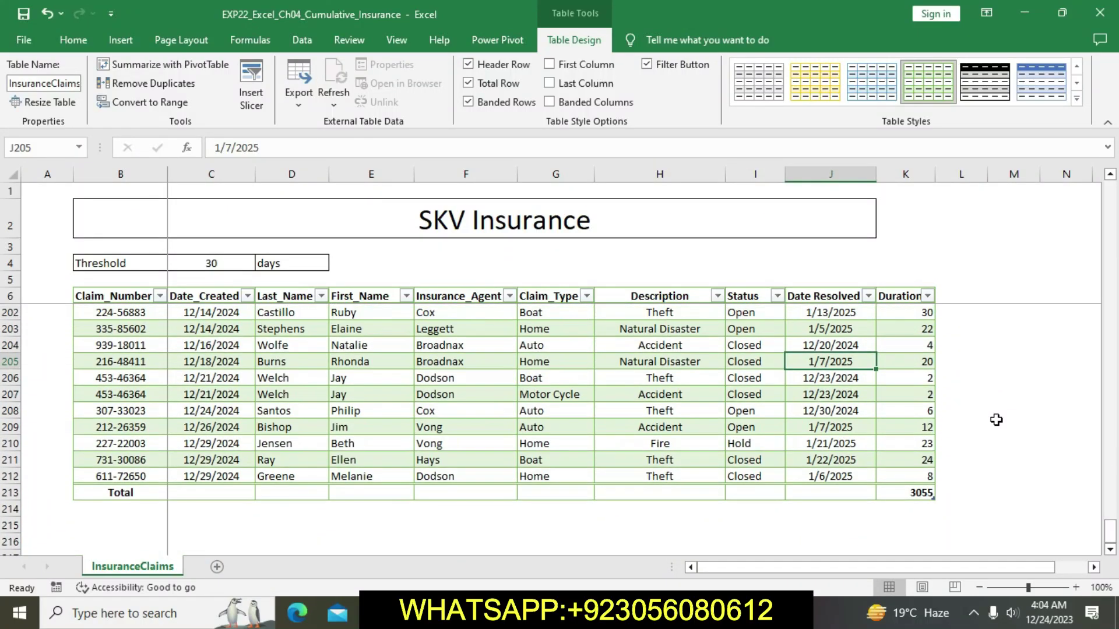
- Check the average requirement in step 7 of the Word instructions and set the Duration total in Excel cell K213 to Average
key(alt+Tab)
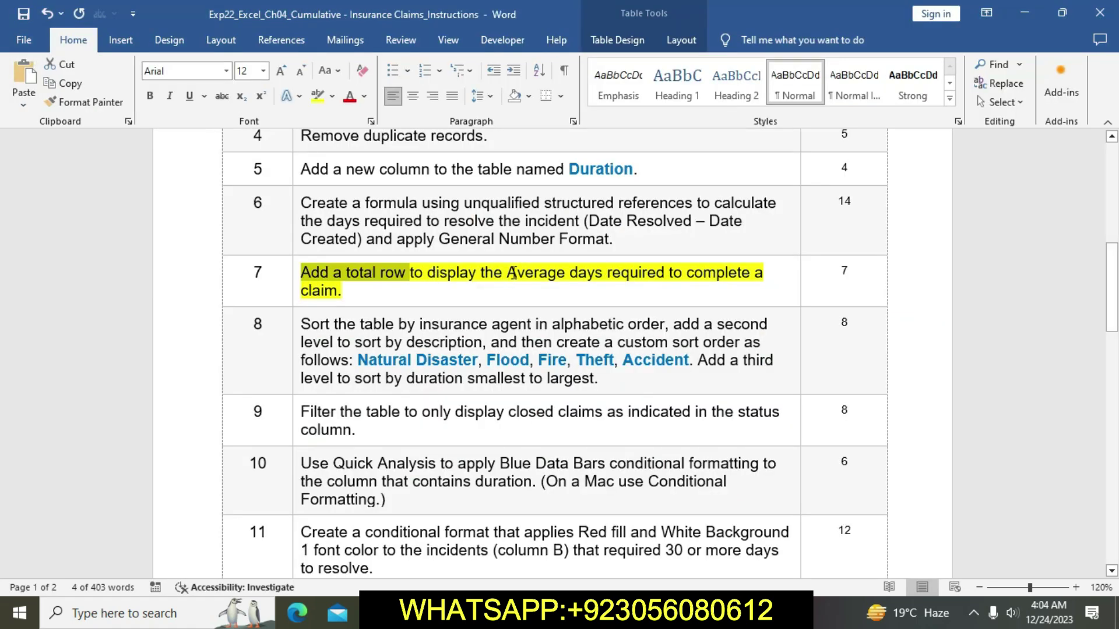
drag(509, 273, 682, 289)
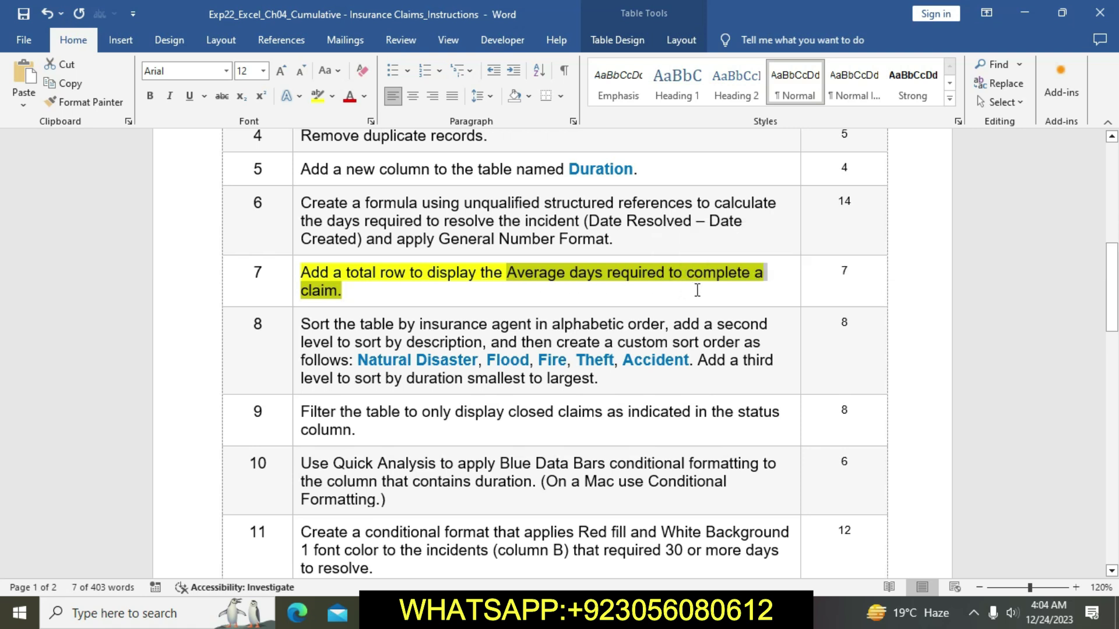
key(alt+Tab)
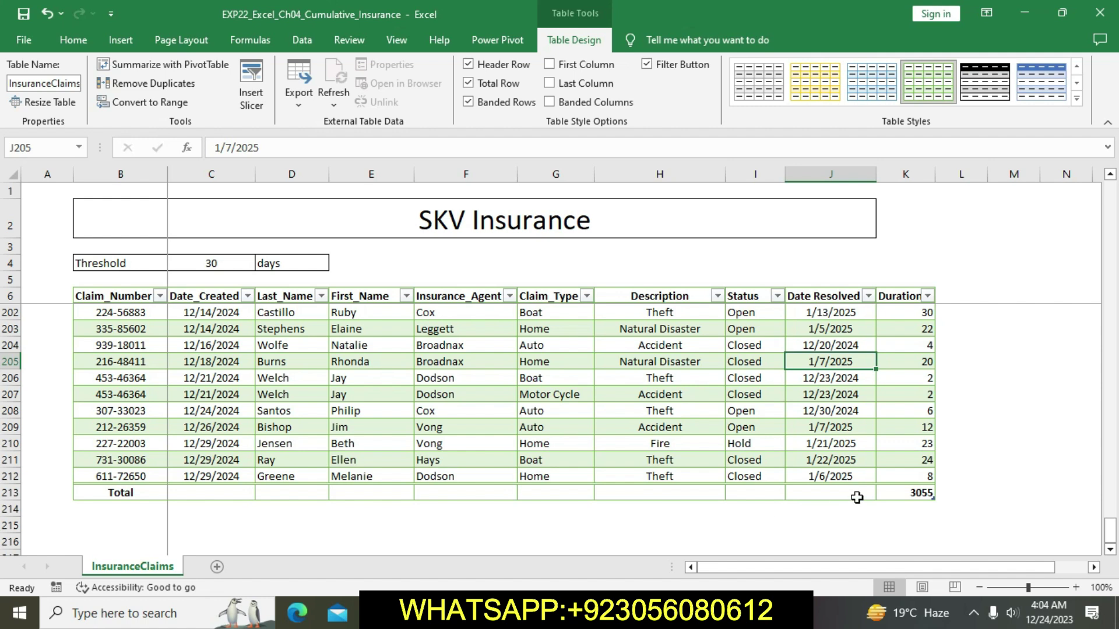
click(906, 491)
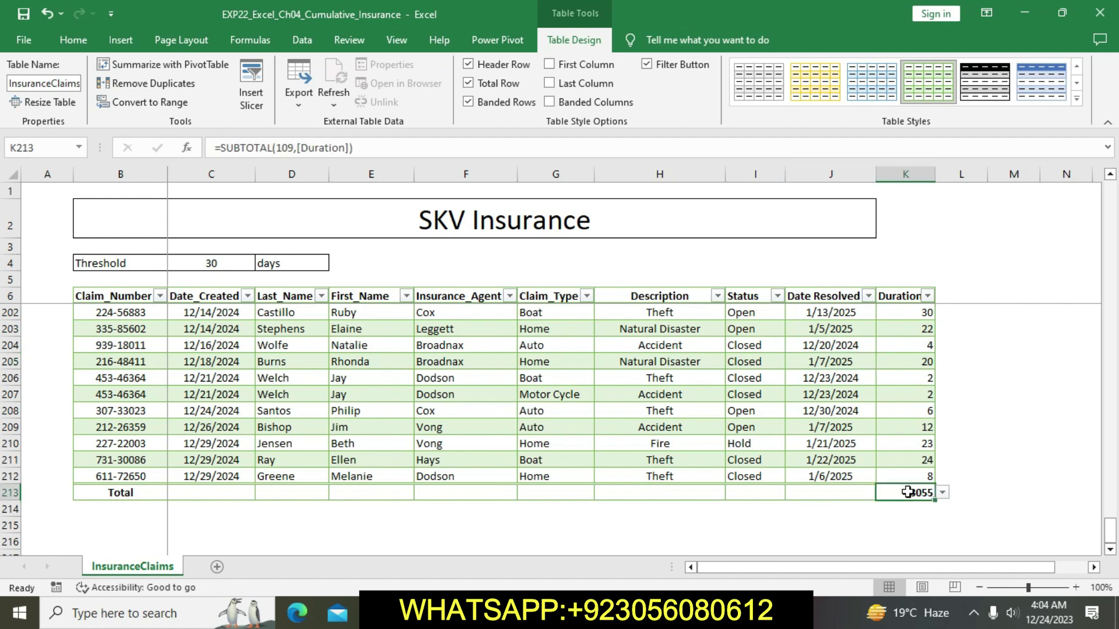
click(942, 493)
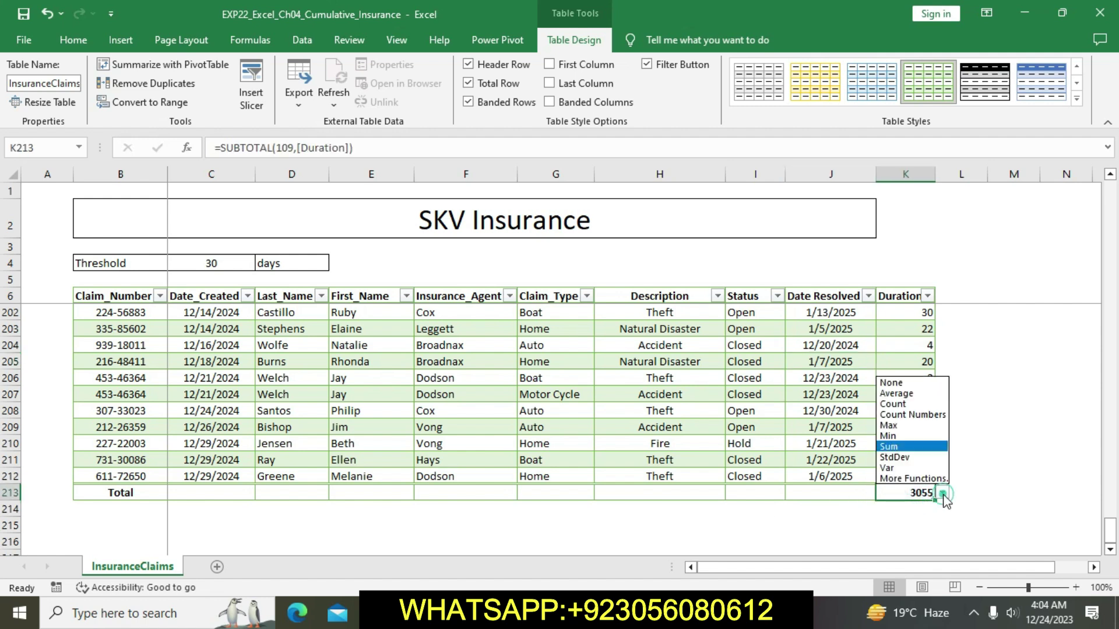
click(901, 394)
click(843, 542)
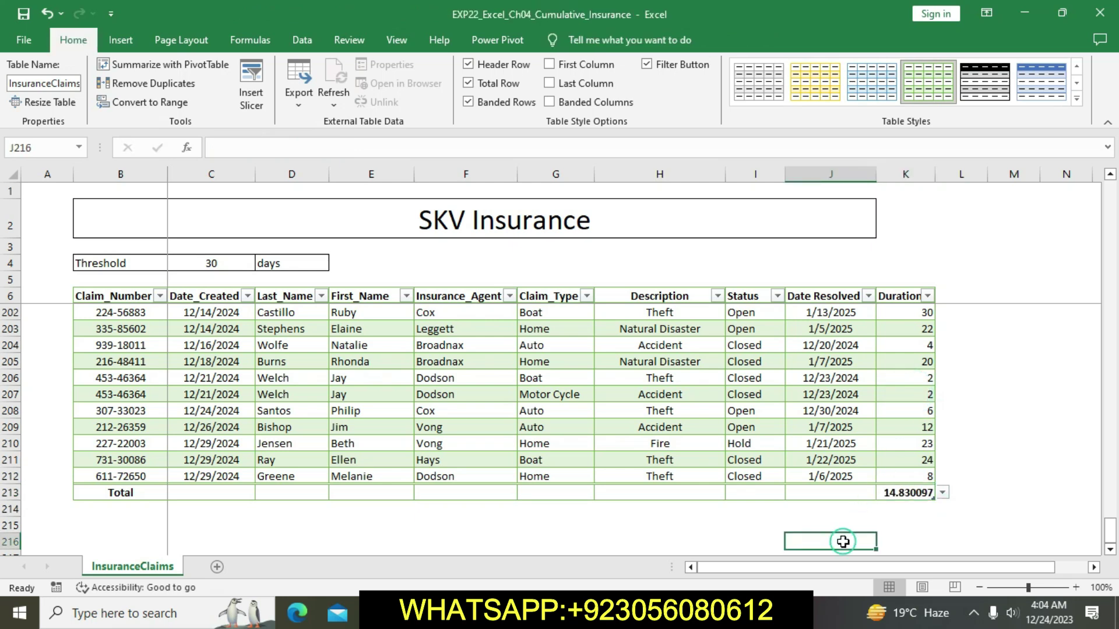
- Switch to the Word instructions, move the yellow highlight from step 7 to step 8, and select the wording about sorting by insurance agent
key(alt+Tab)
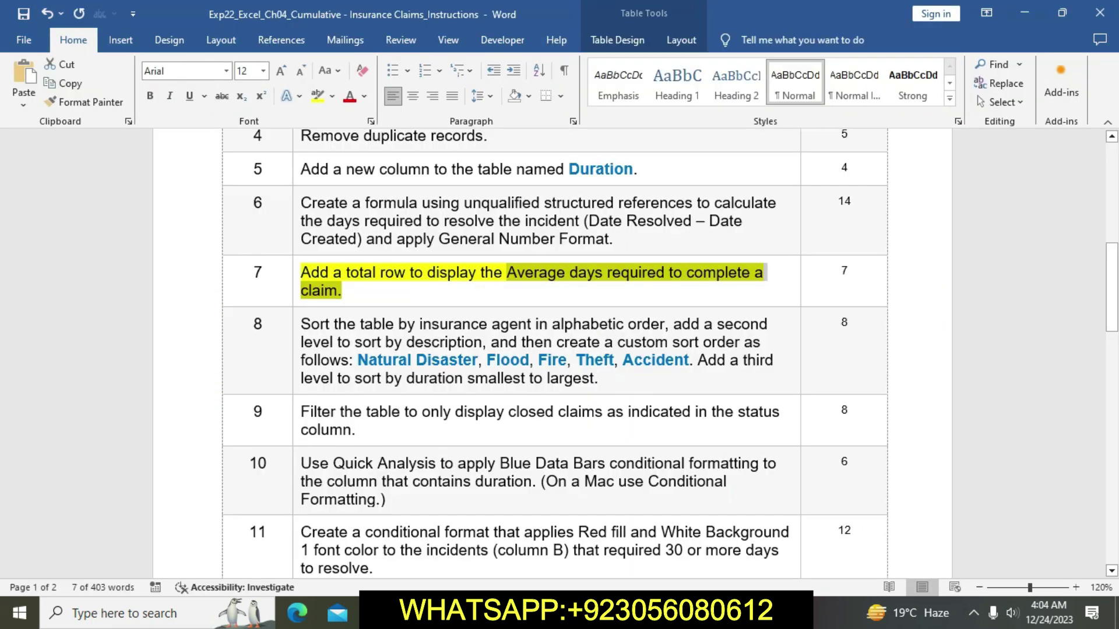
click(538, 291)
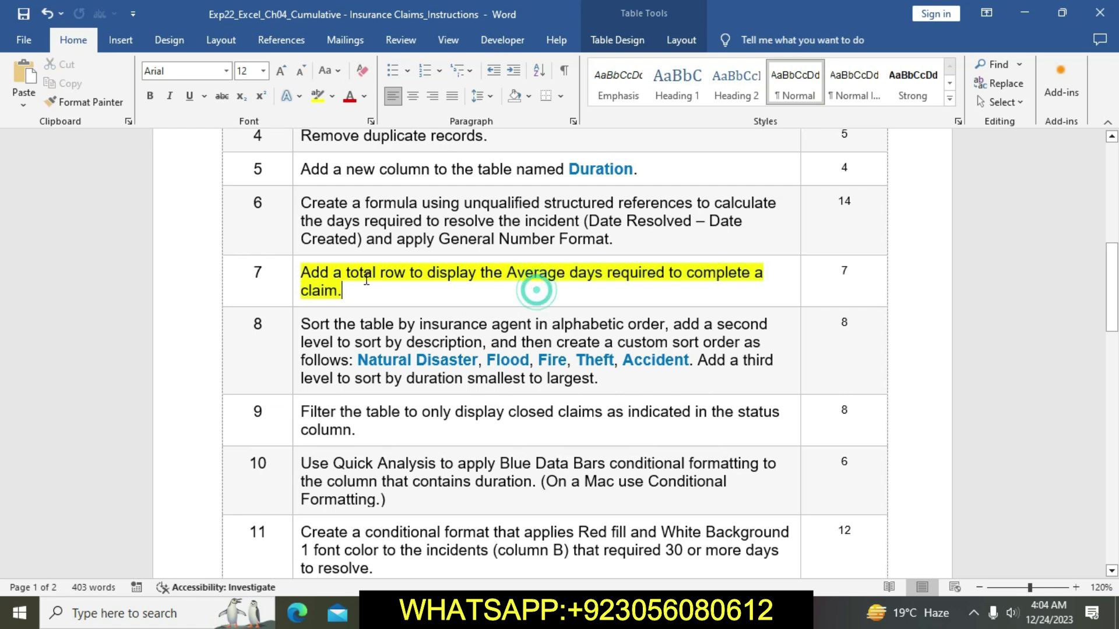
click(296, 278)
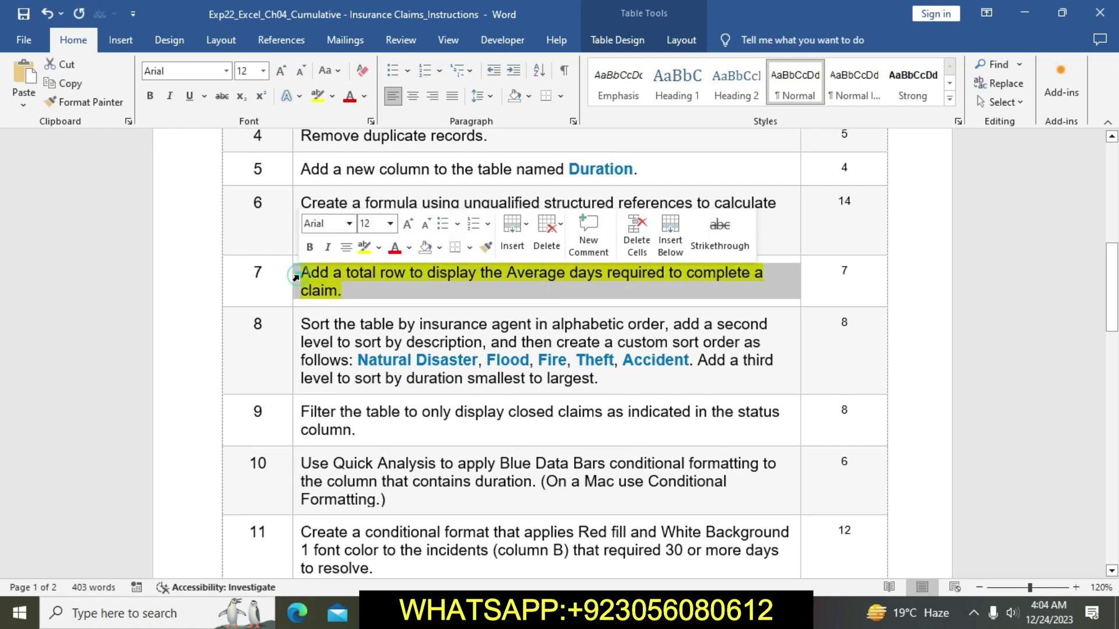
click(367, 253)
click(417, 360)
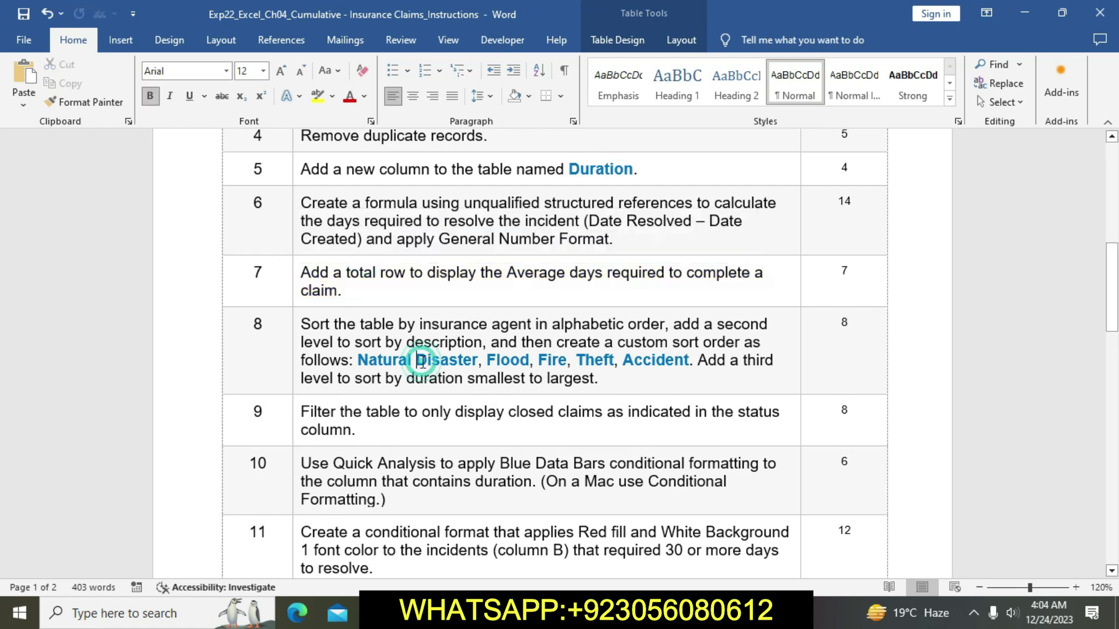
scroll(422, 361, down, 1)
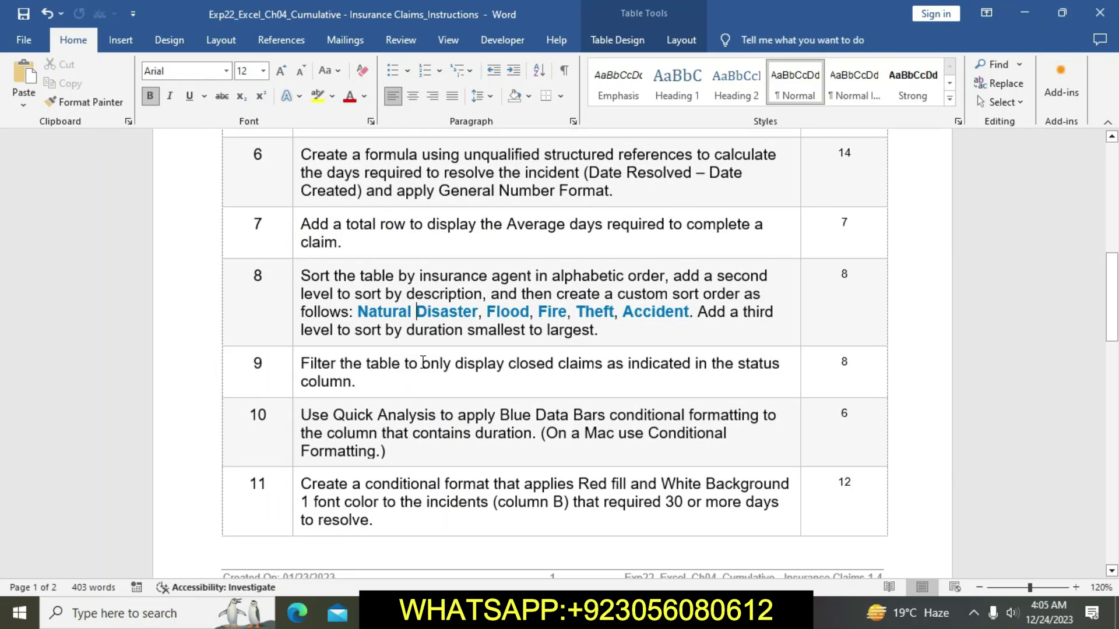
click(294, 281)
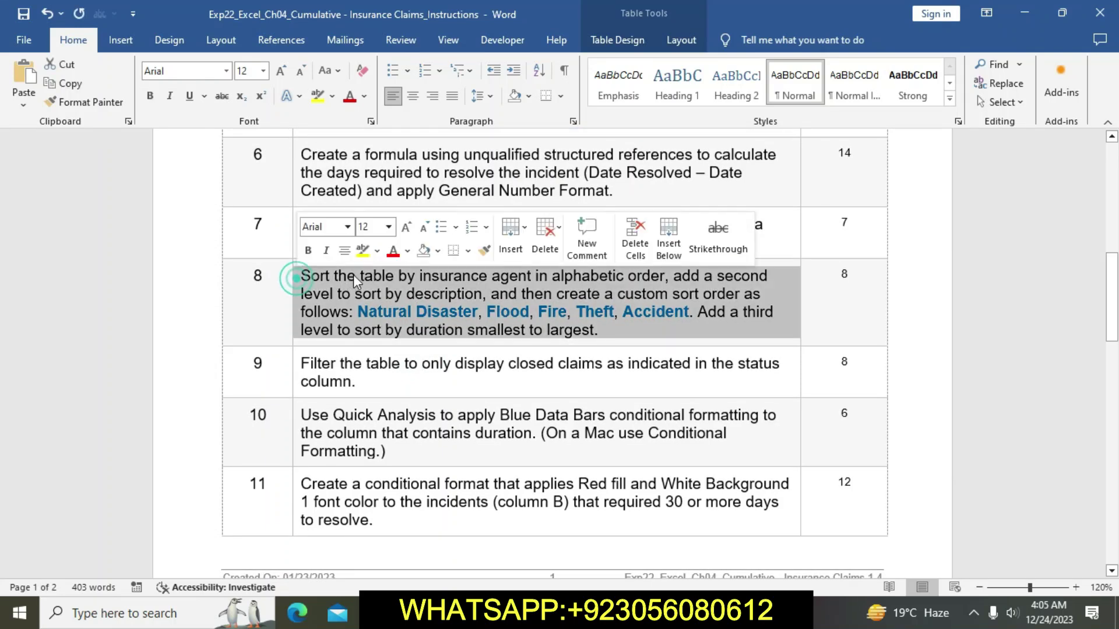
click(361, 252)
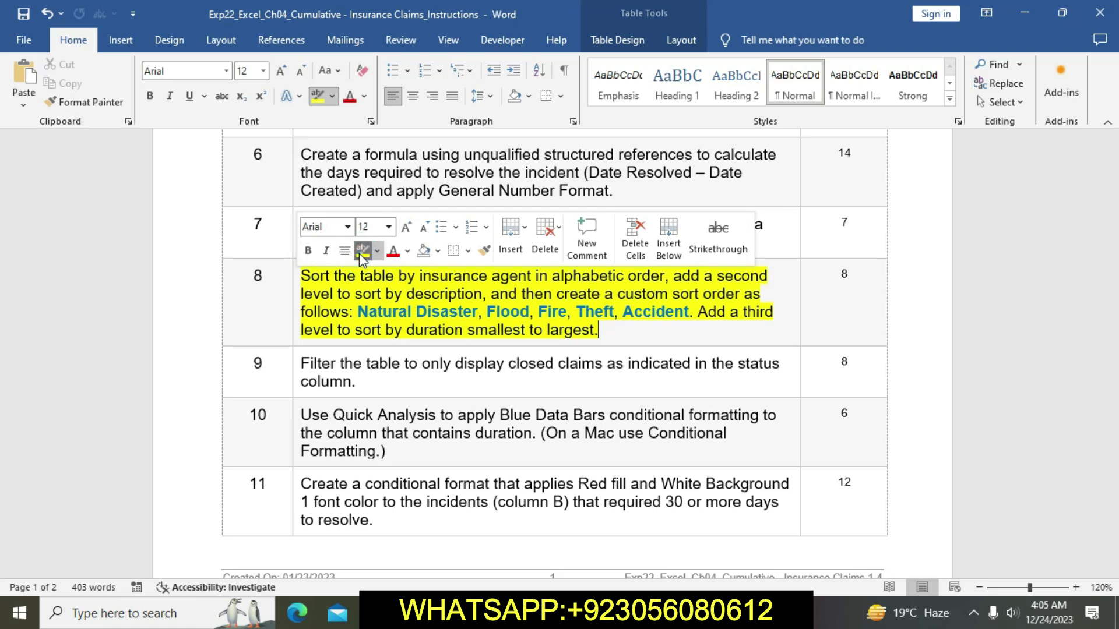
click(385, 293)
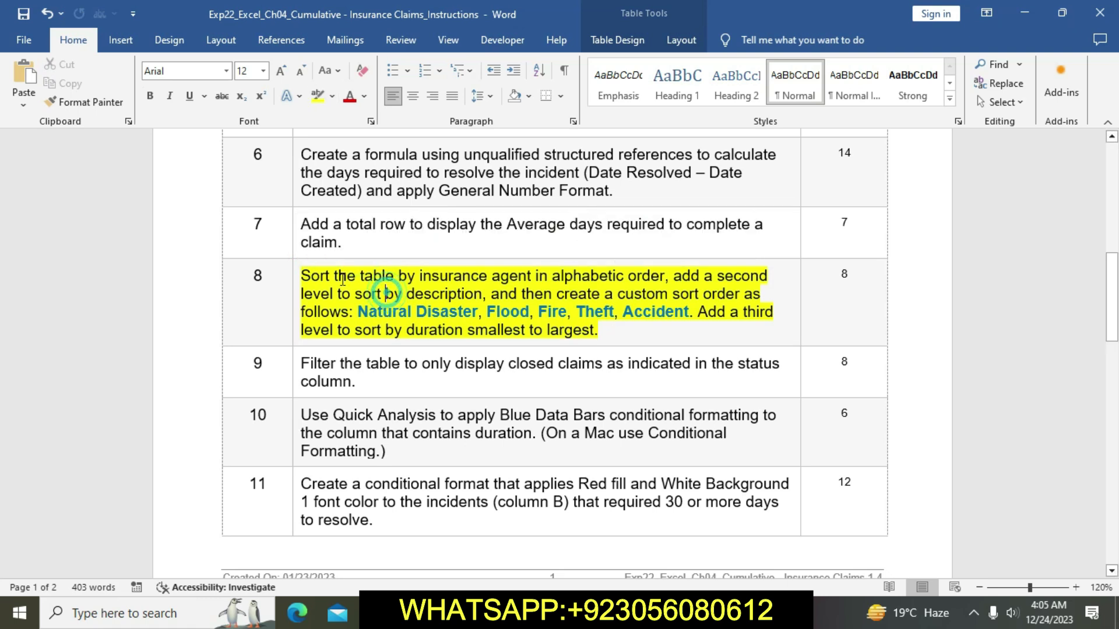
drag(344, 277, 665, 278)
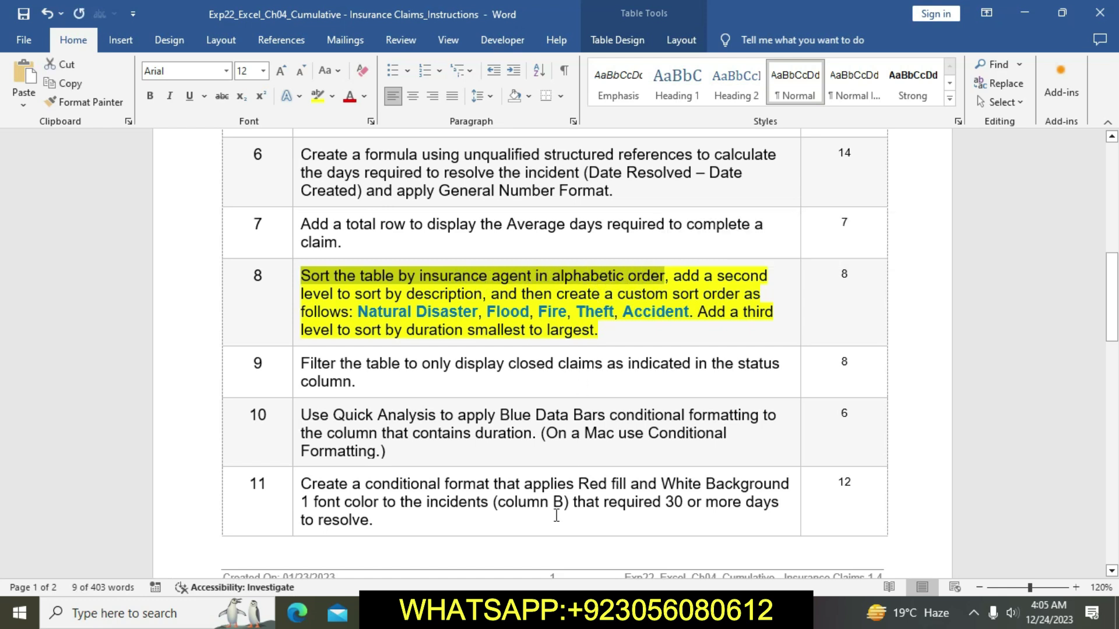
- Switch to Excel and start a custom sort of the InsuranceClaims table with Insurance_Agent, A to Z, as the first level
key(alt+Tab)
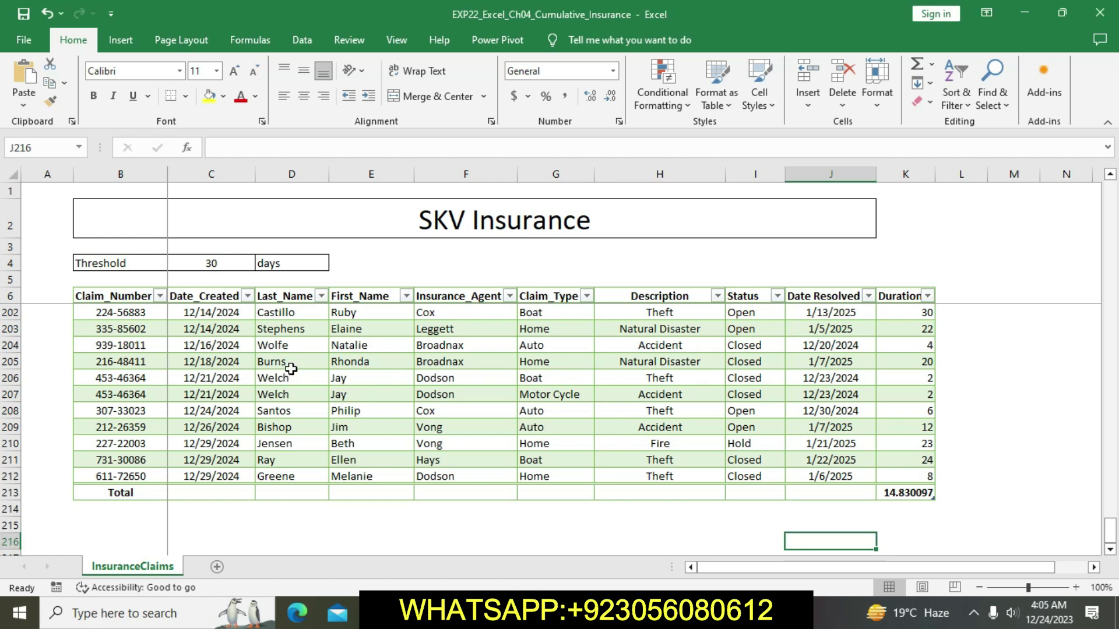
scroll(291, 368, up, 15)
click(443, 296)
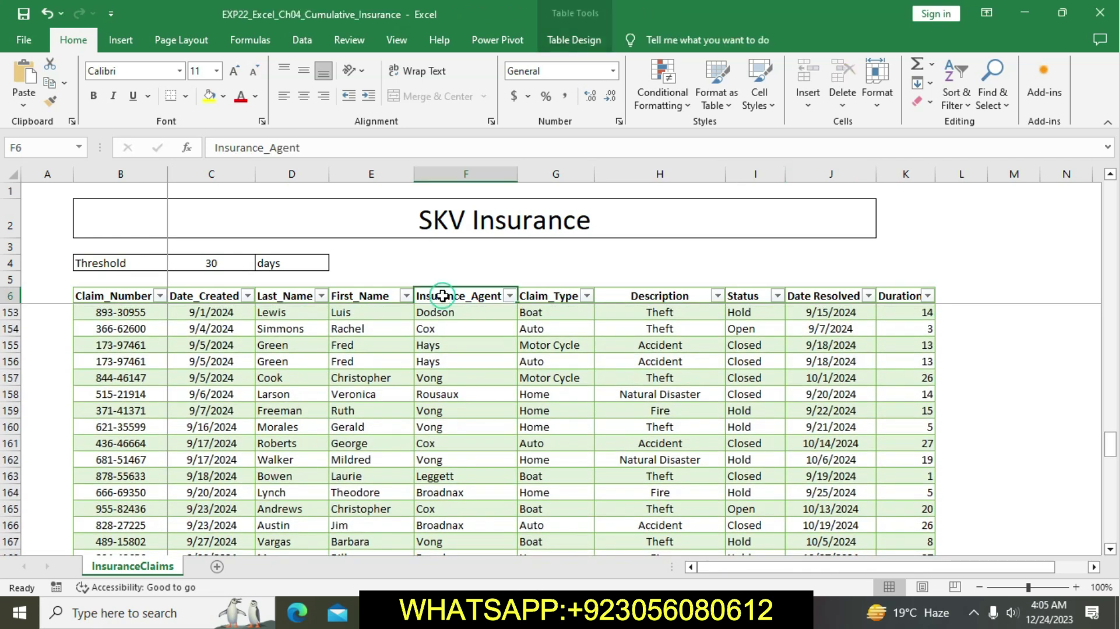
click(956, 98)
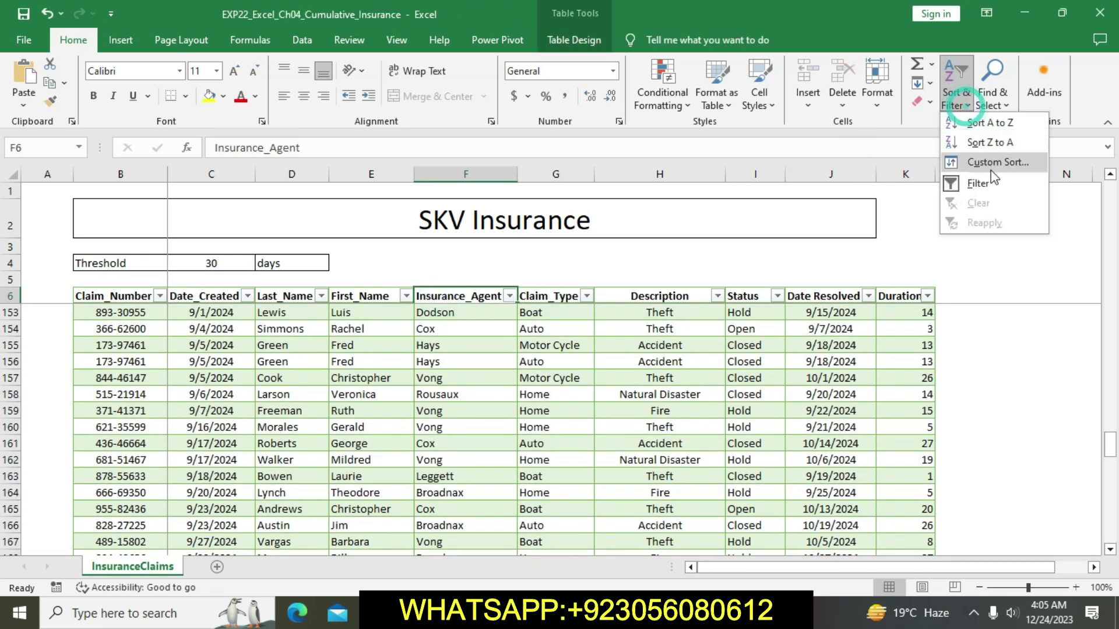
click(992, 166)
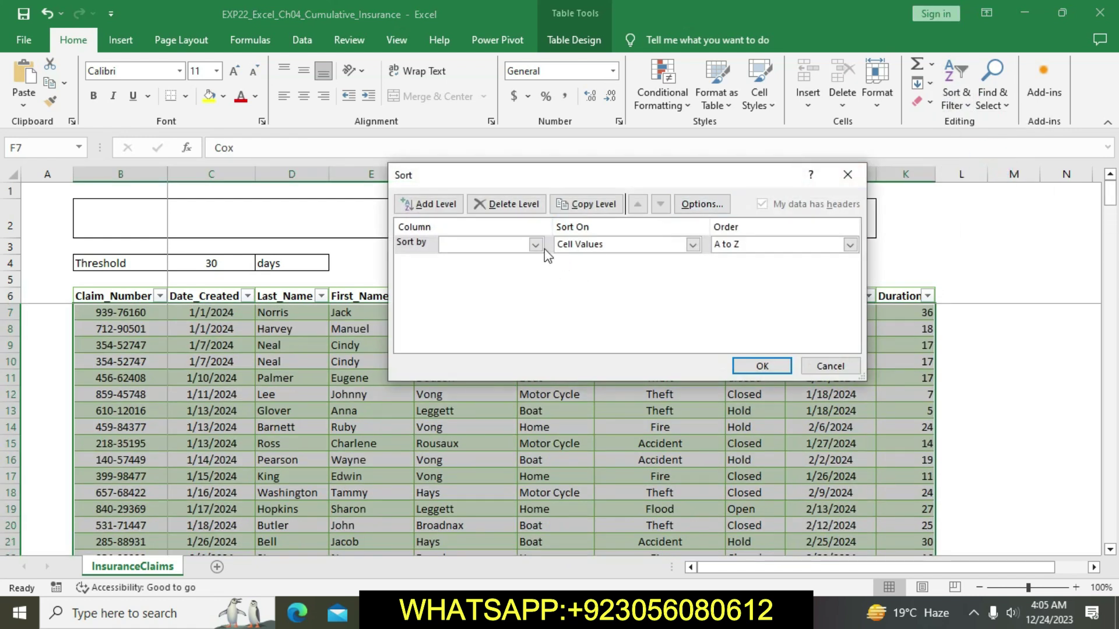
click(535, 245)
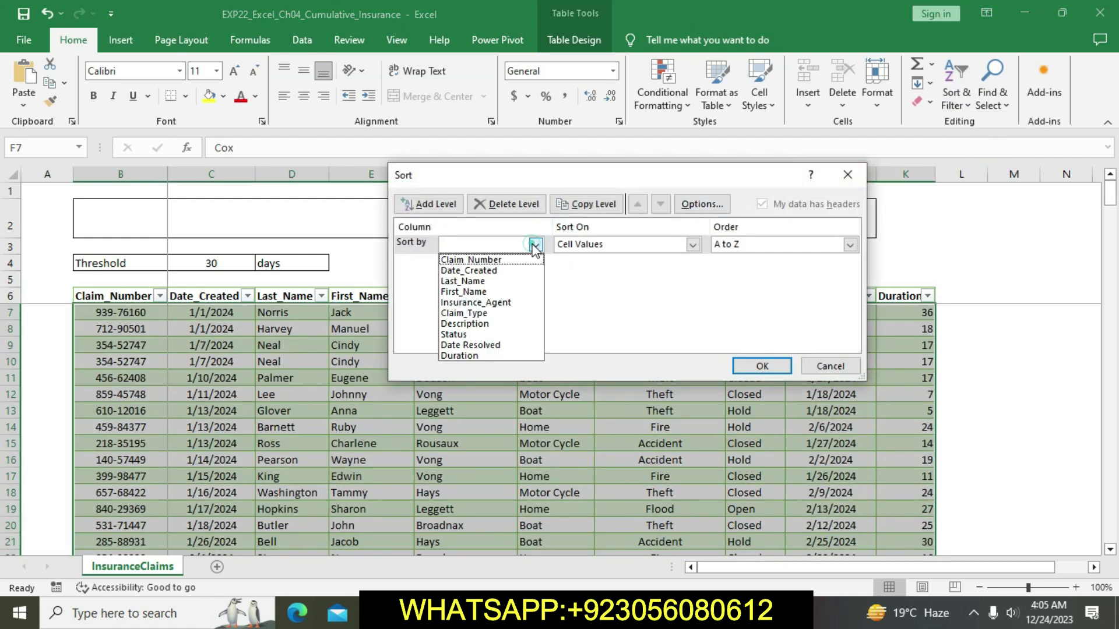
click(480, 302)
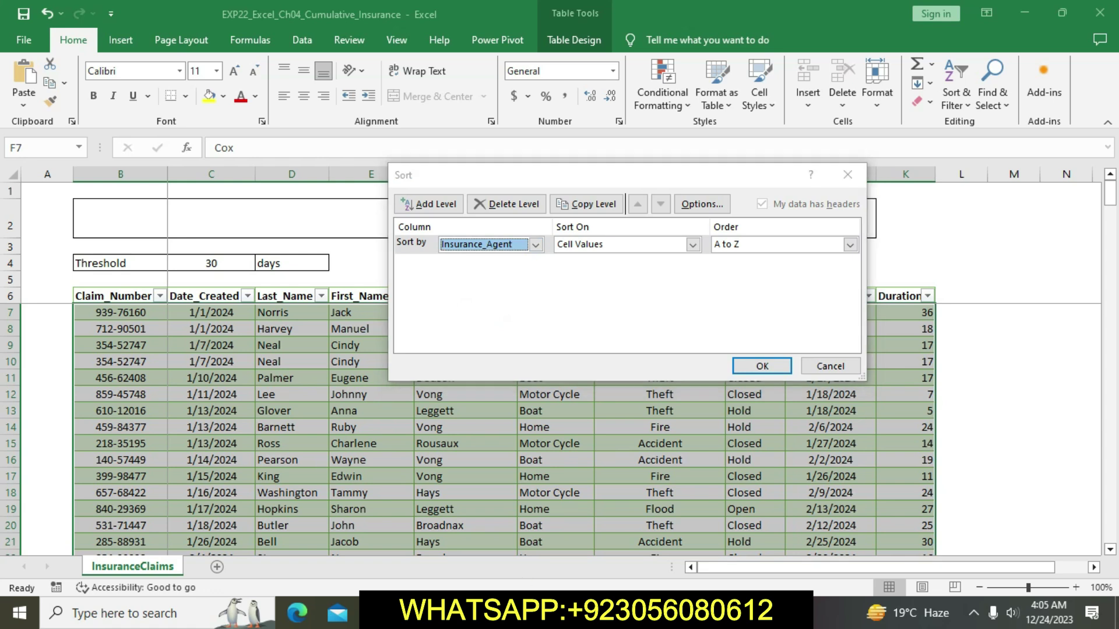
- Select the second- and third-level sort wording in step 8 of the Word instructions and add Description as the second sort level in Excel
key(alt+Tab)
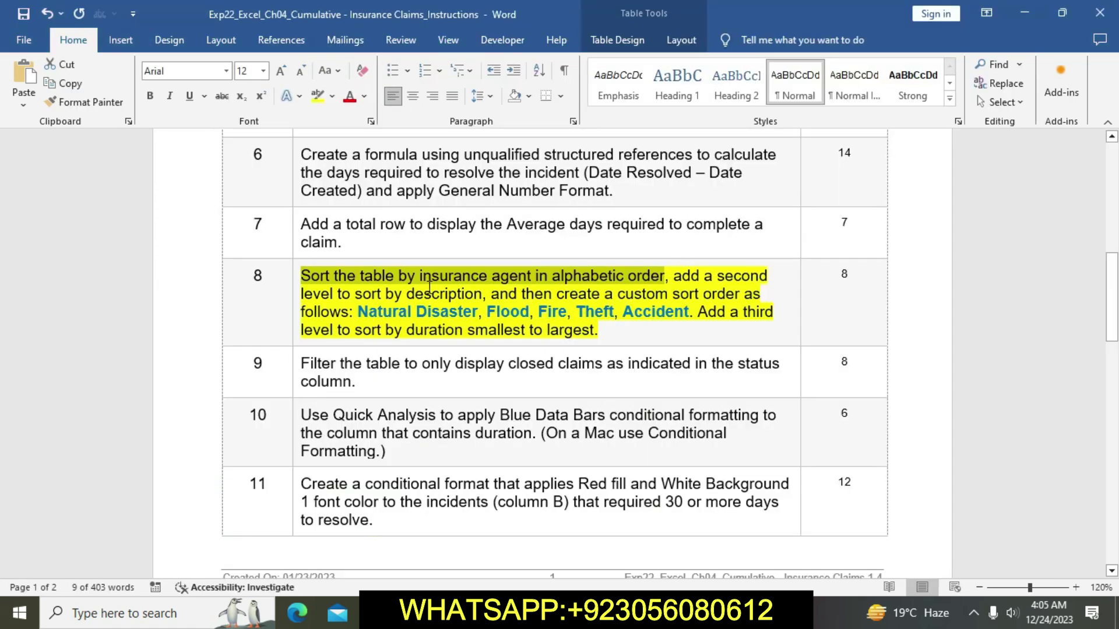
drag(413, 297, 600, 330)
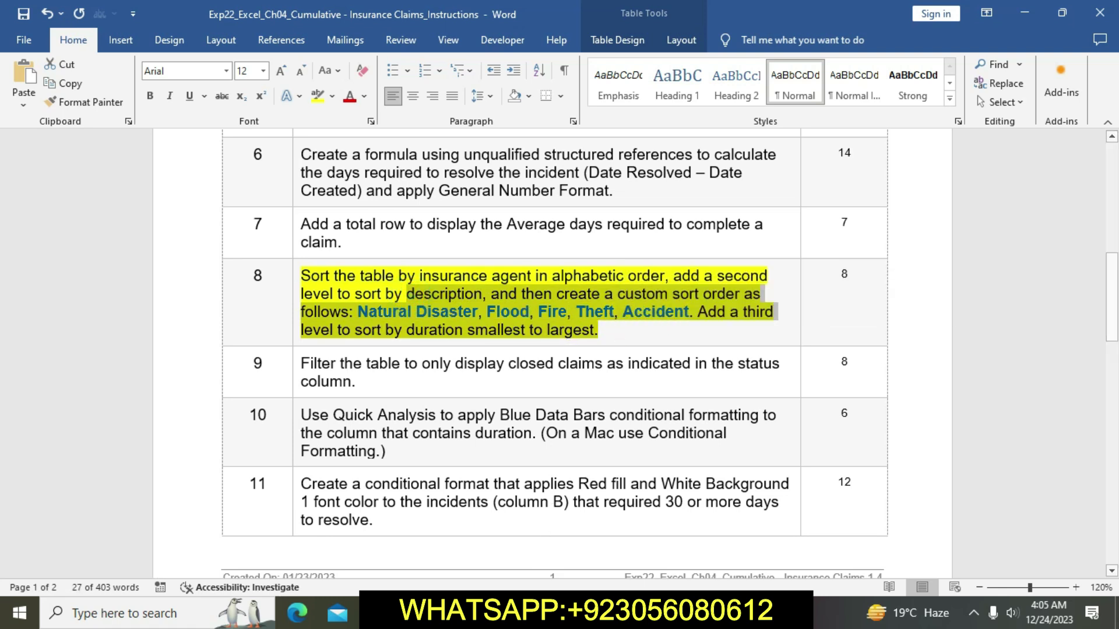
key(alt+Tab)
click(447, 207)
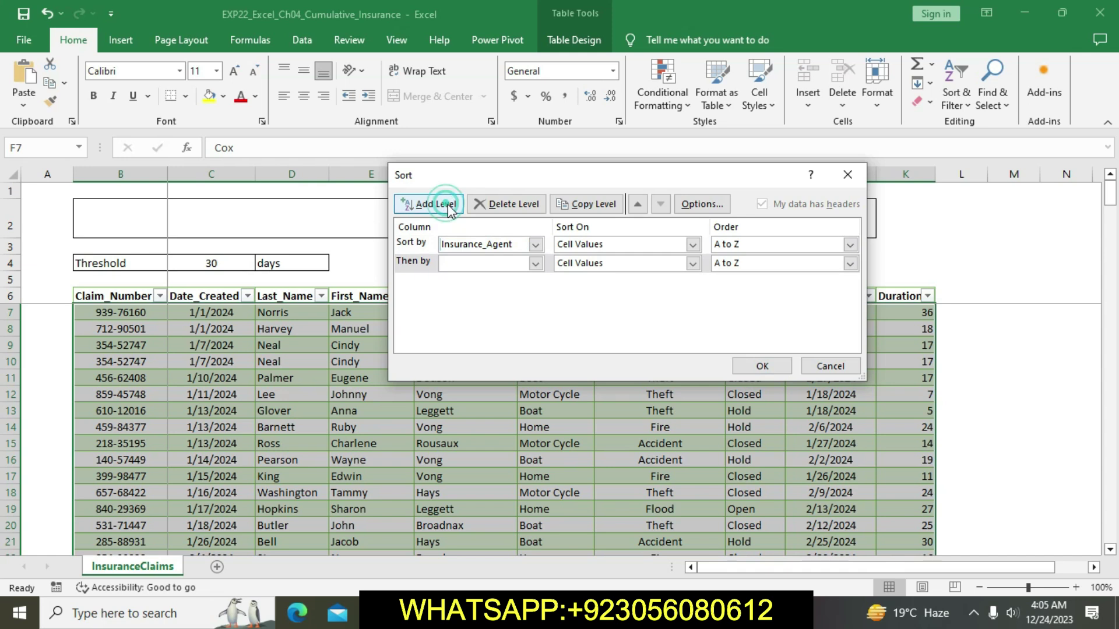
click(535, 263)
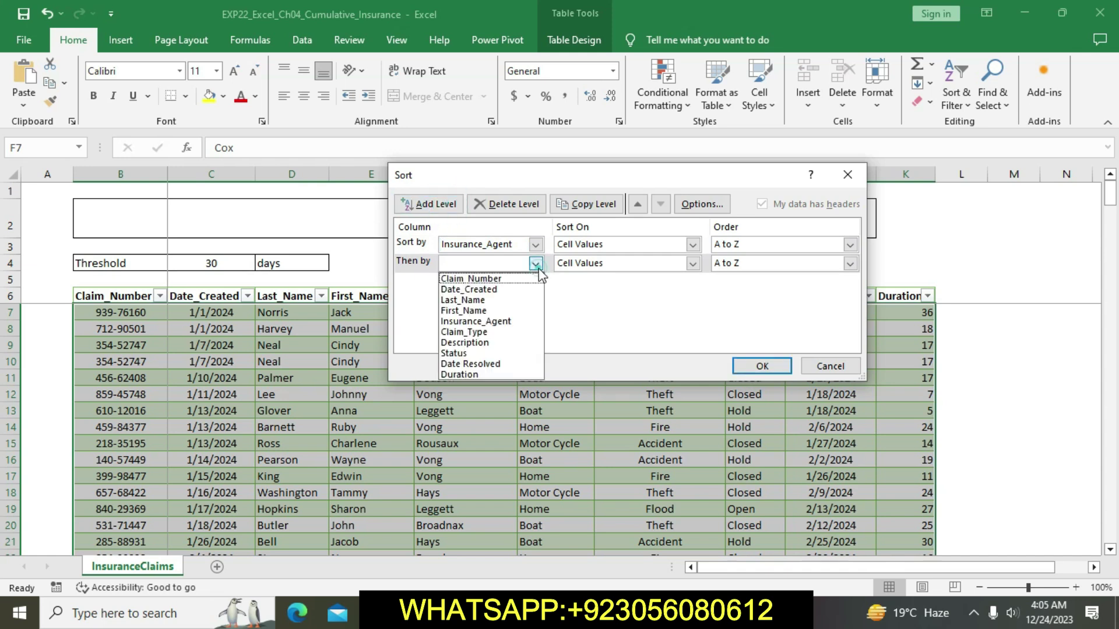
click(478, 342)
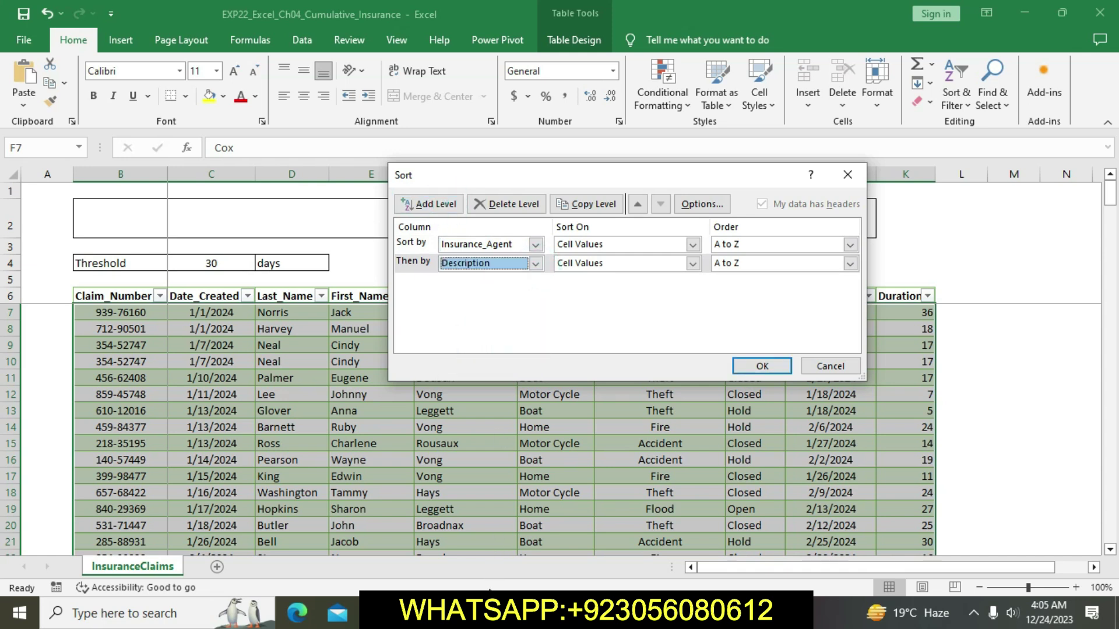
- Recheck step 8 in Word and set the Description level's order in Excel to the custom list Natural Disaster, Flood, Fire, Theft, Accident
key(alt+Tab)
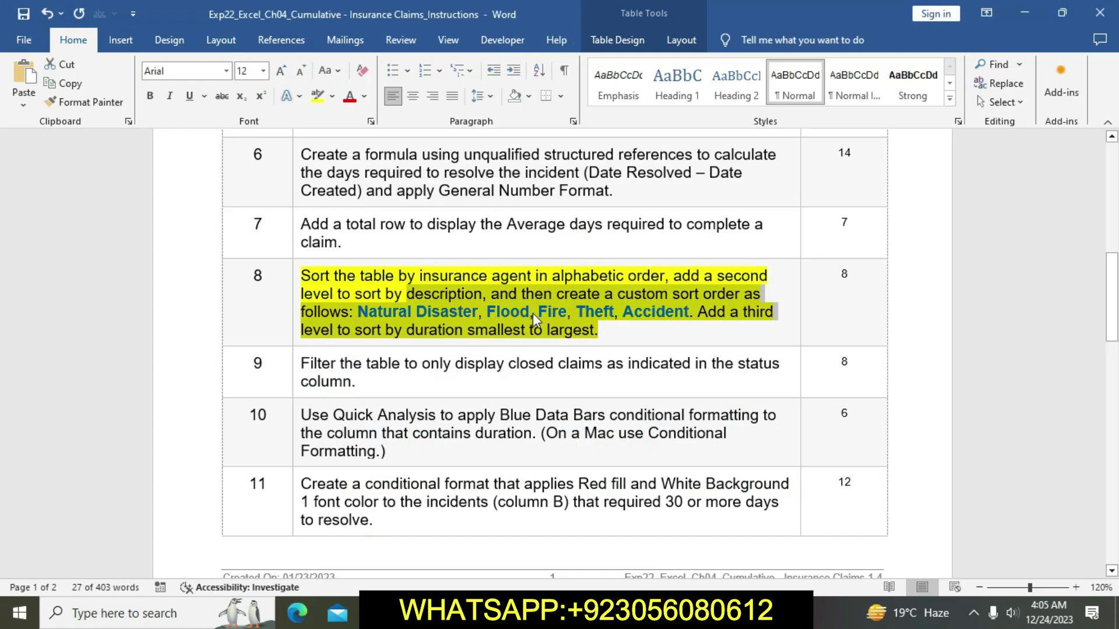
key(alt+Tab)
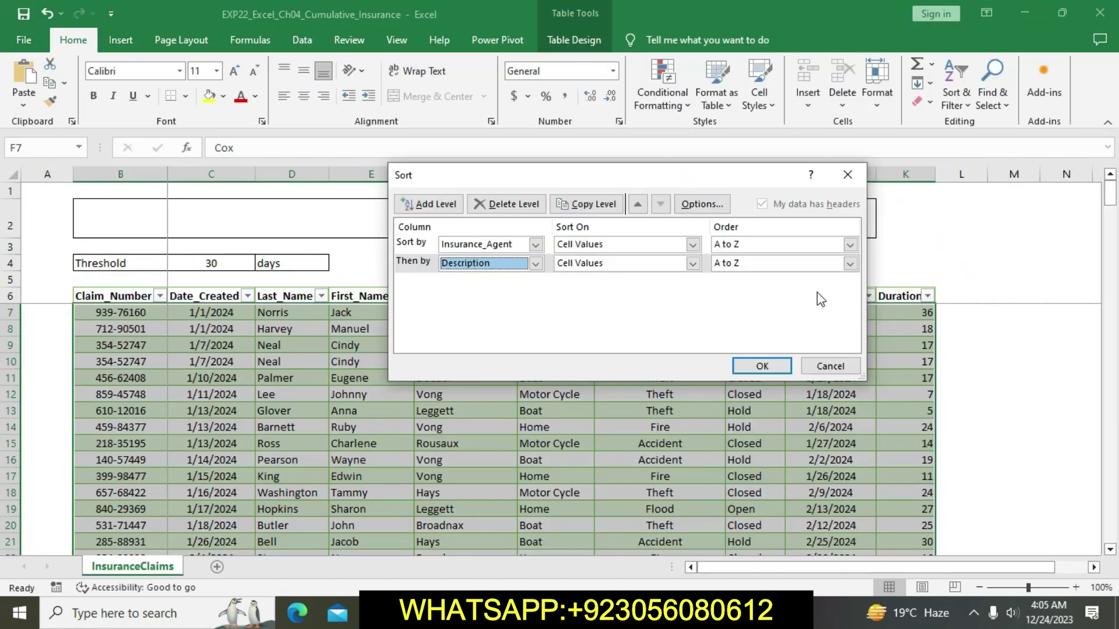
click(849, 263)
click(798, 302)
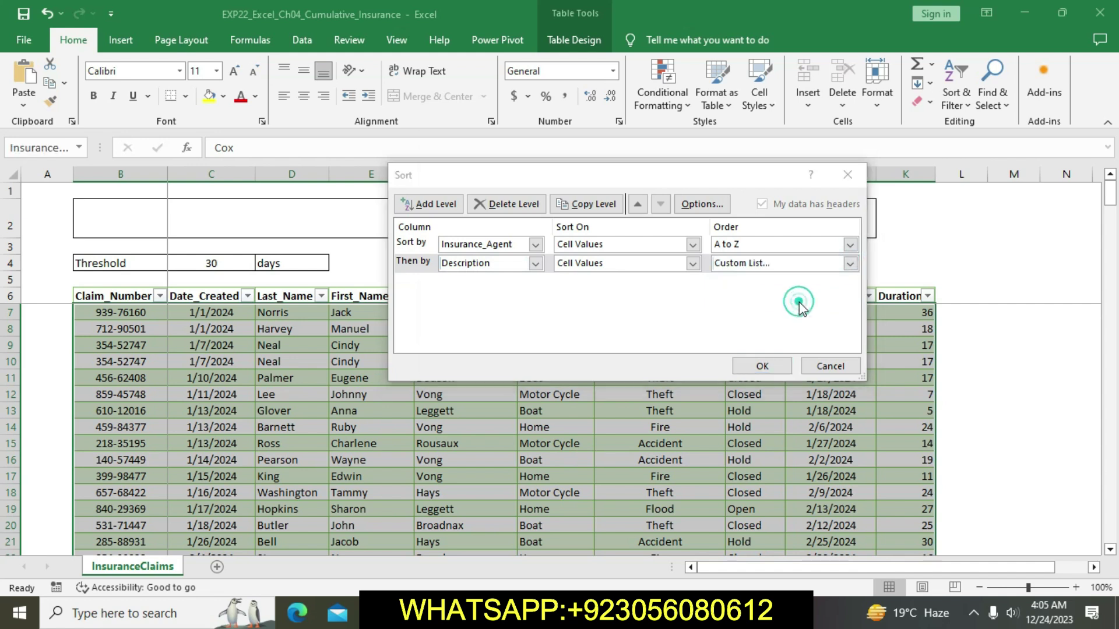
click(486, 248)
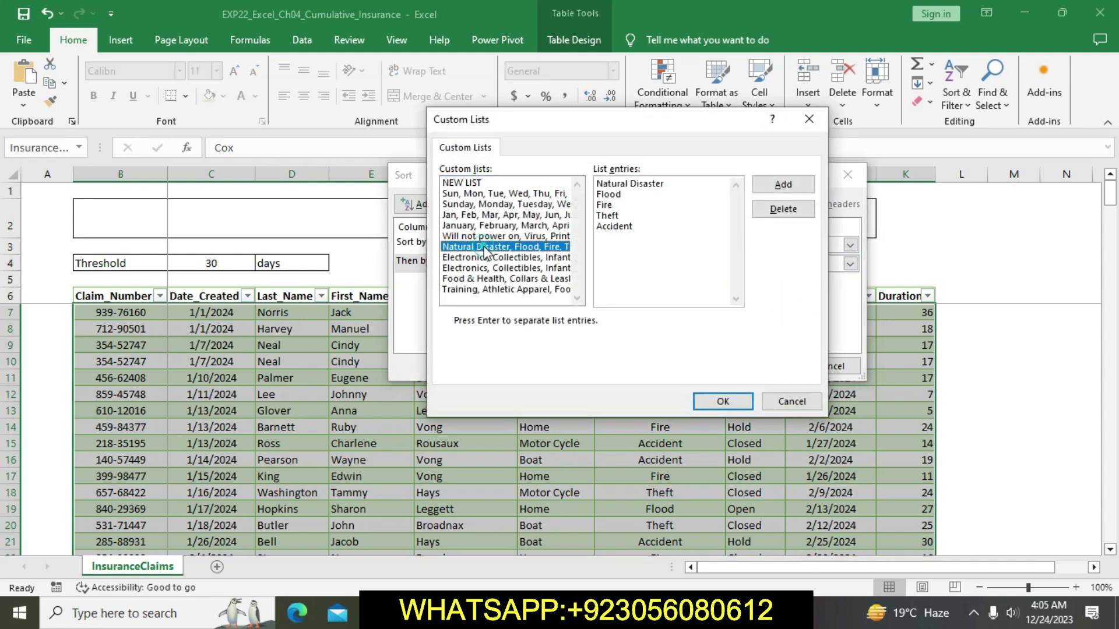
click(708, 406)
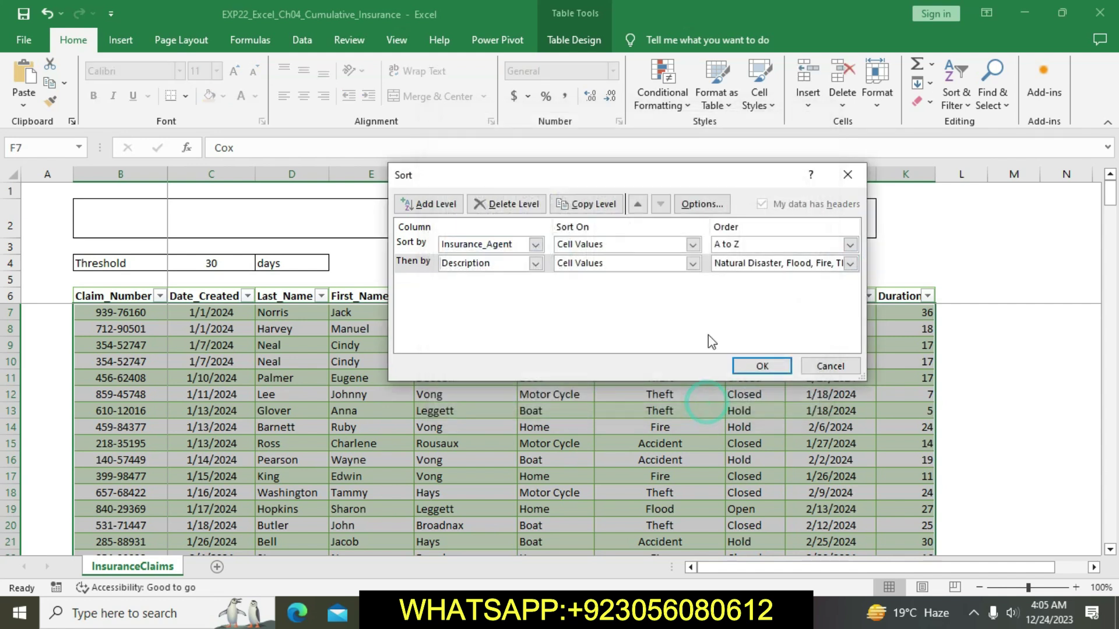
- Check step 8 in Word, add Duration, Smallest to Largest, as the third sort level in Excel, and apply the sort
click(507, 614)
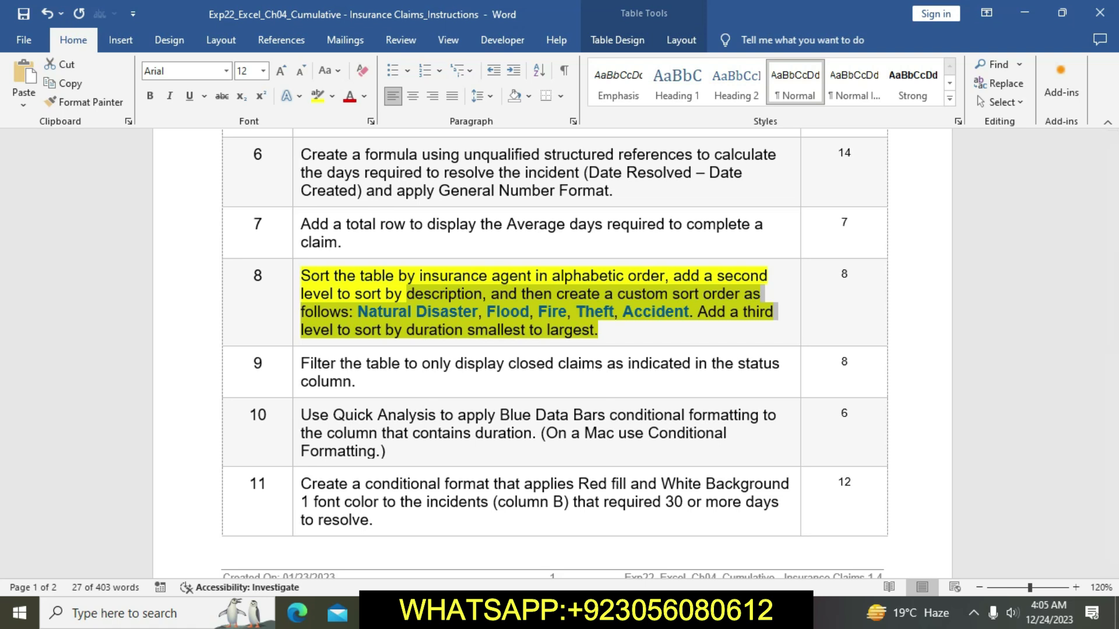
click(496, 613)
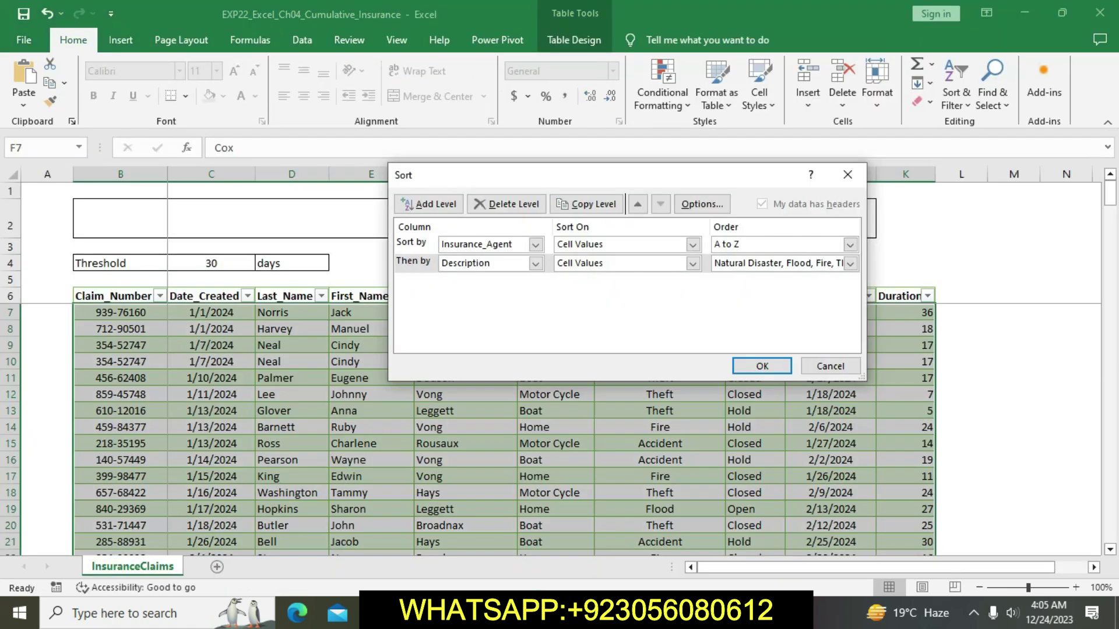
click(429, 204)
click(535, 282)
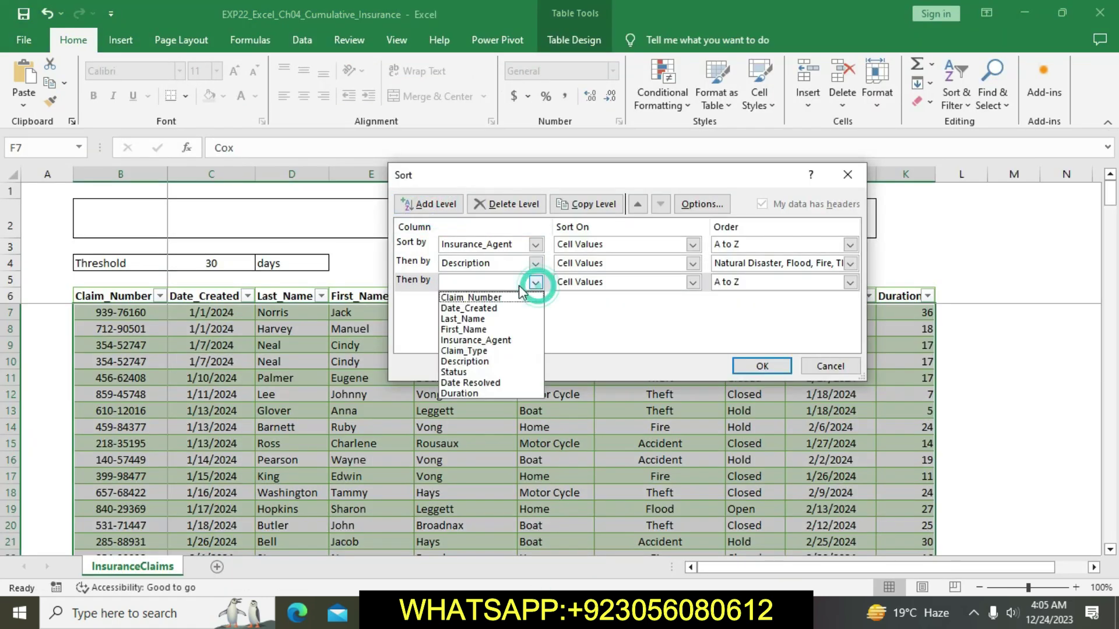
click(481, 393)
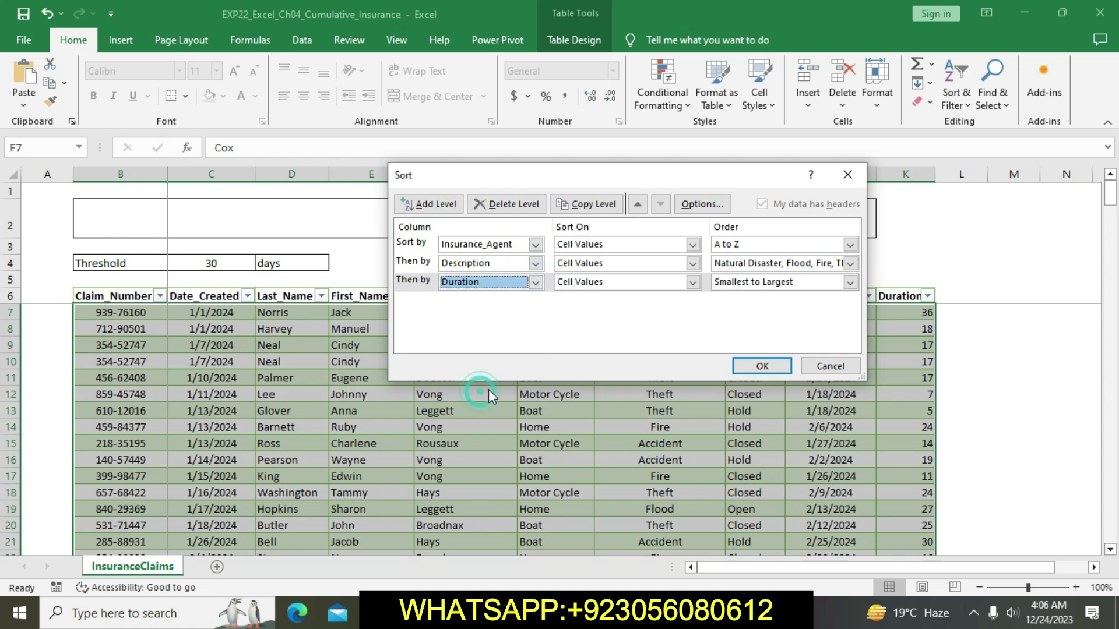
click(762, 366)
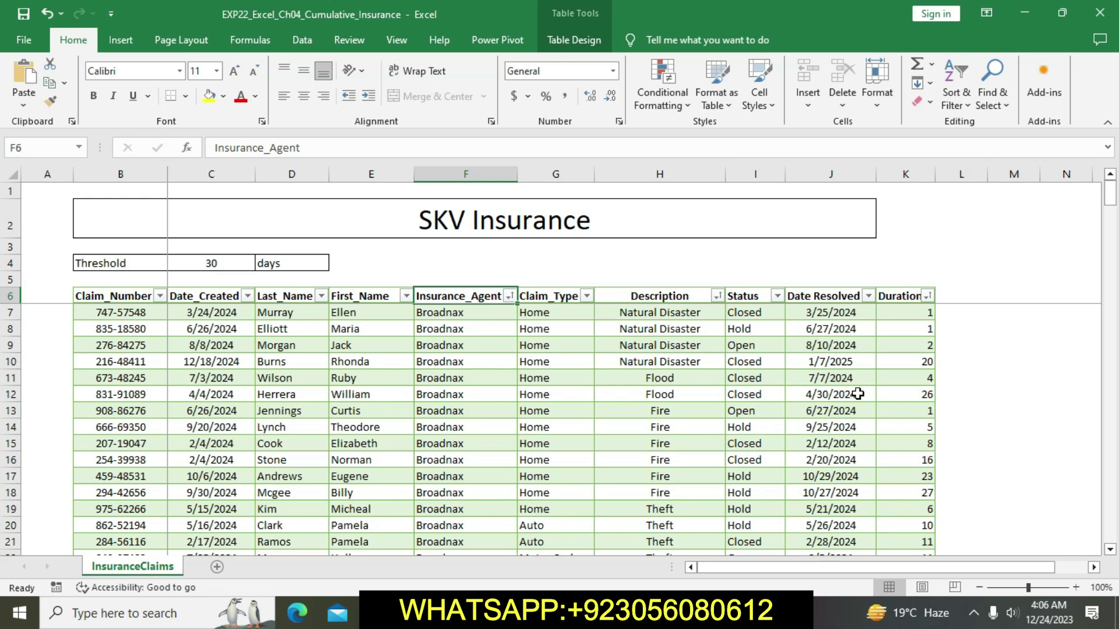
- Switch to the Word instructions, move the yellow highlight from step 8 to step 9, and select the words "only display closed claims"
key(alt+Tab)
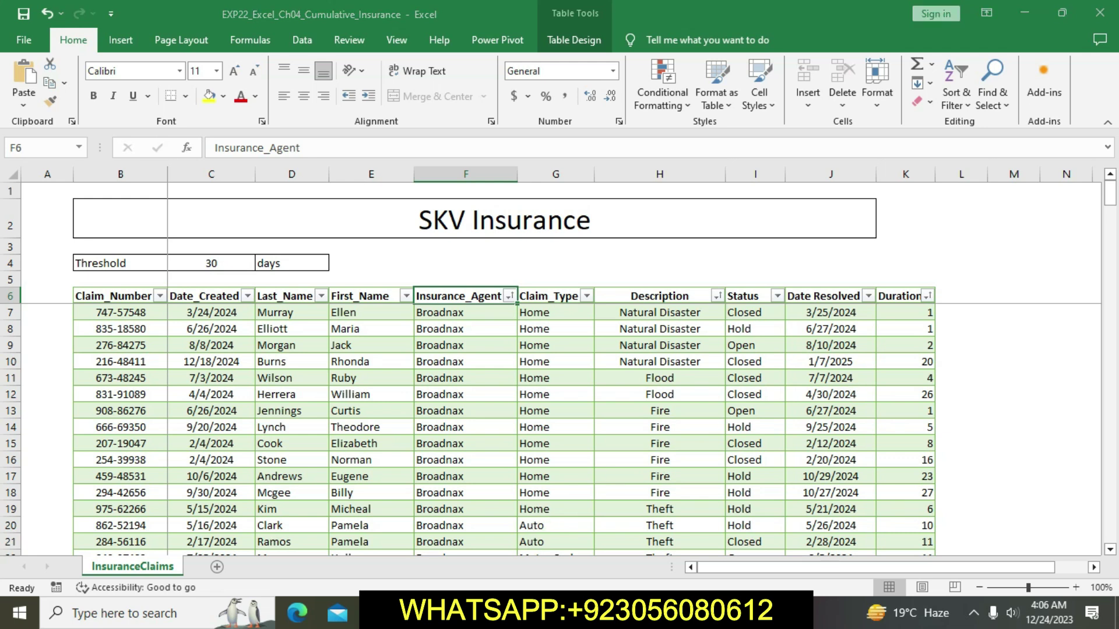
click(527, 308)
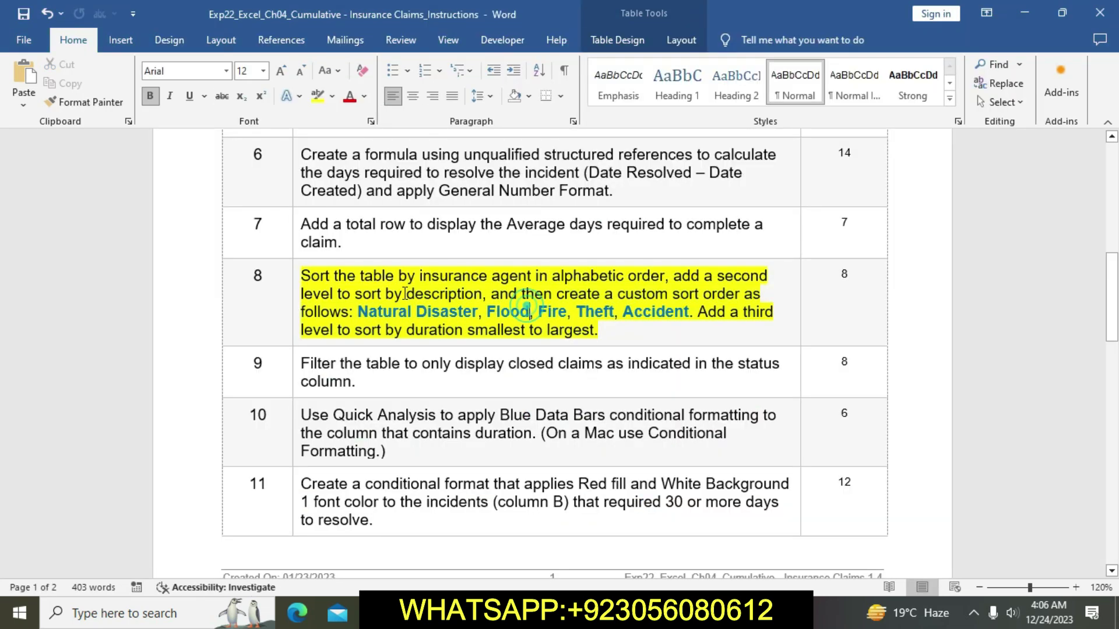
click(297, 280)
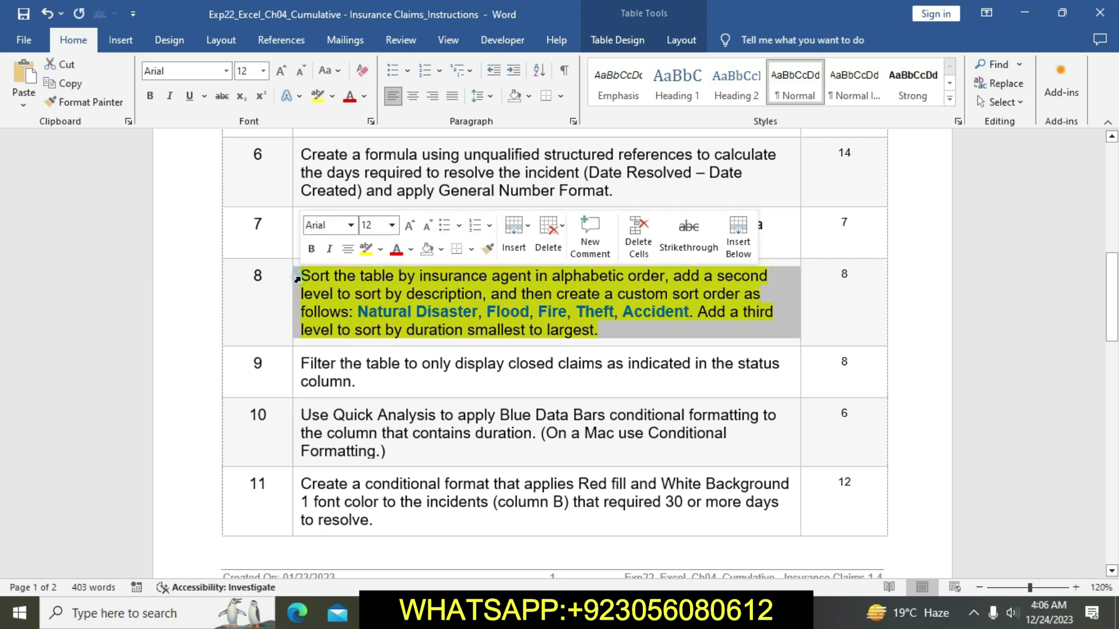
click(366, 250)
click(439, 383)
scroll(439, 383, down, 2)
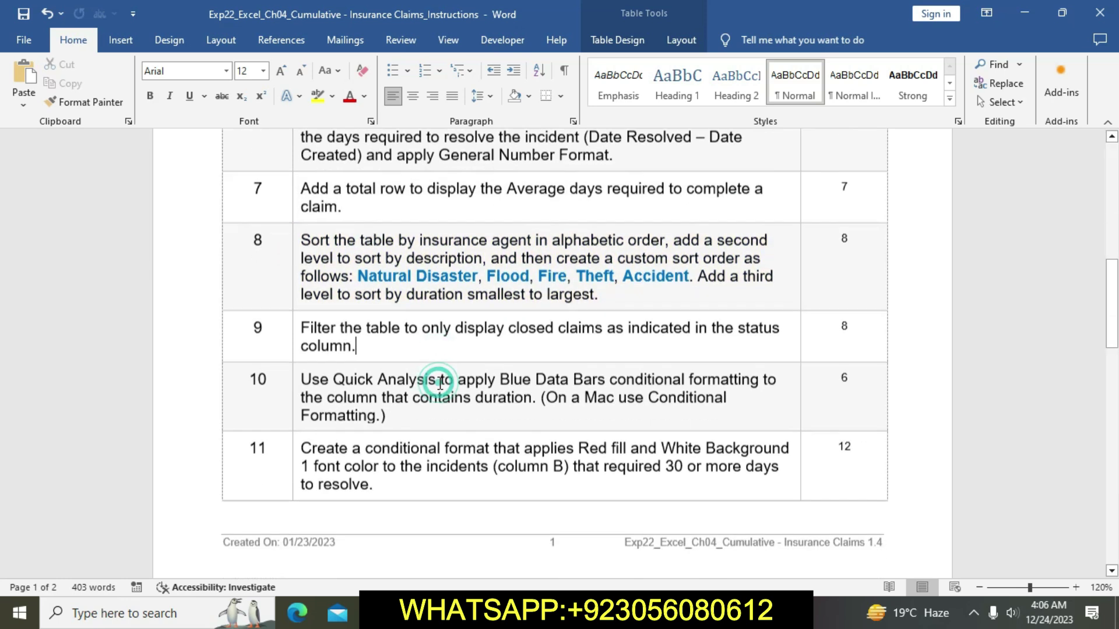
click(296, 282)
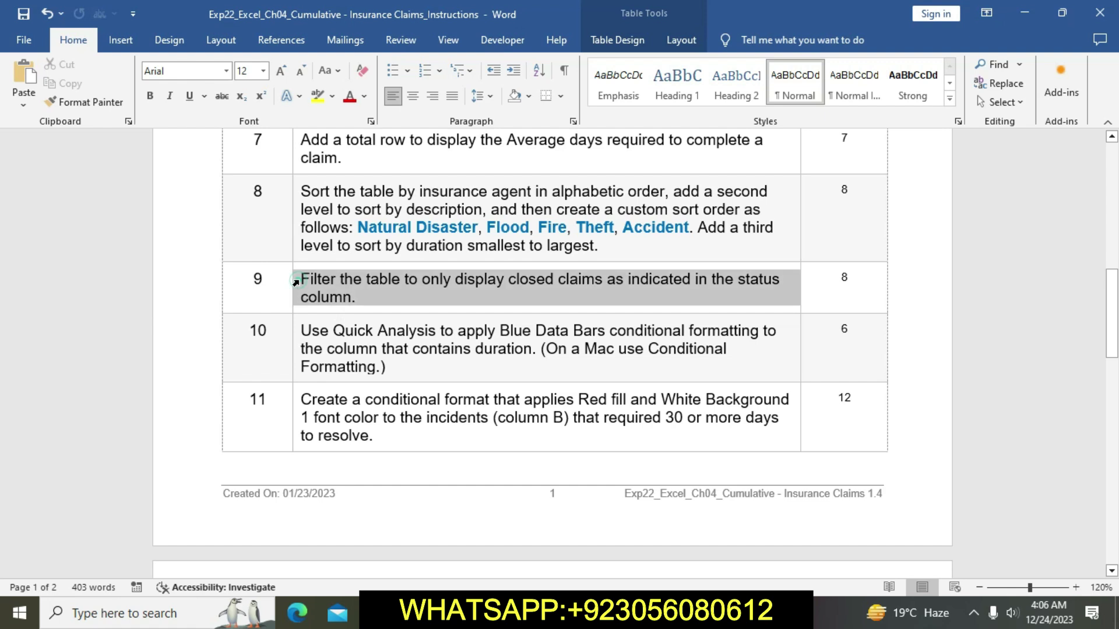
click(366, 257)
click(383, 288)
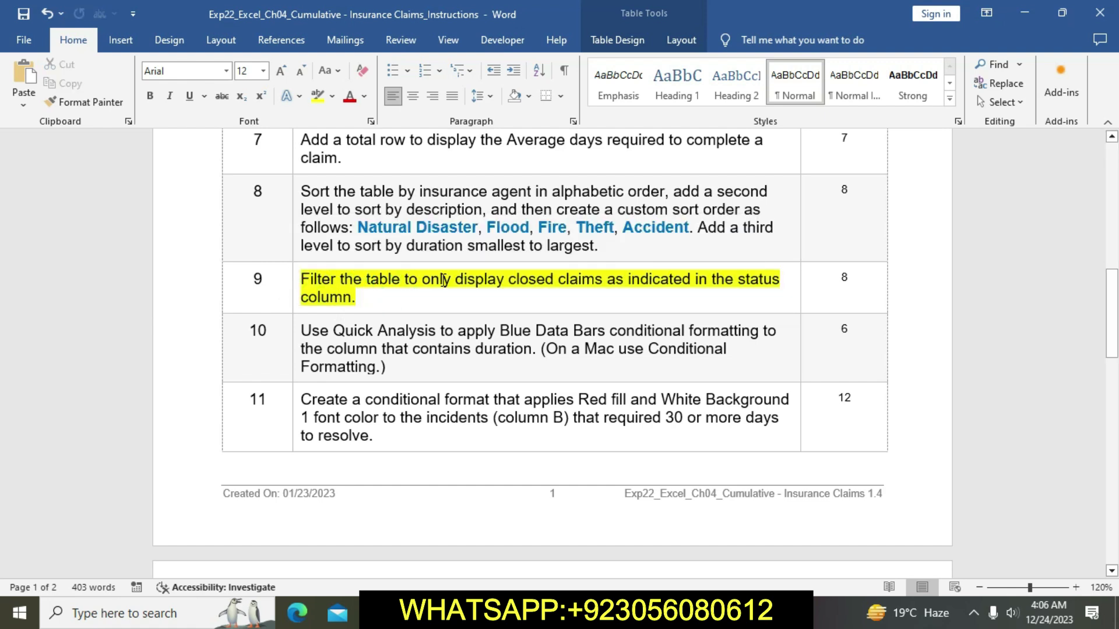
drag(430, 279, 599, 279)
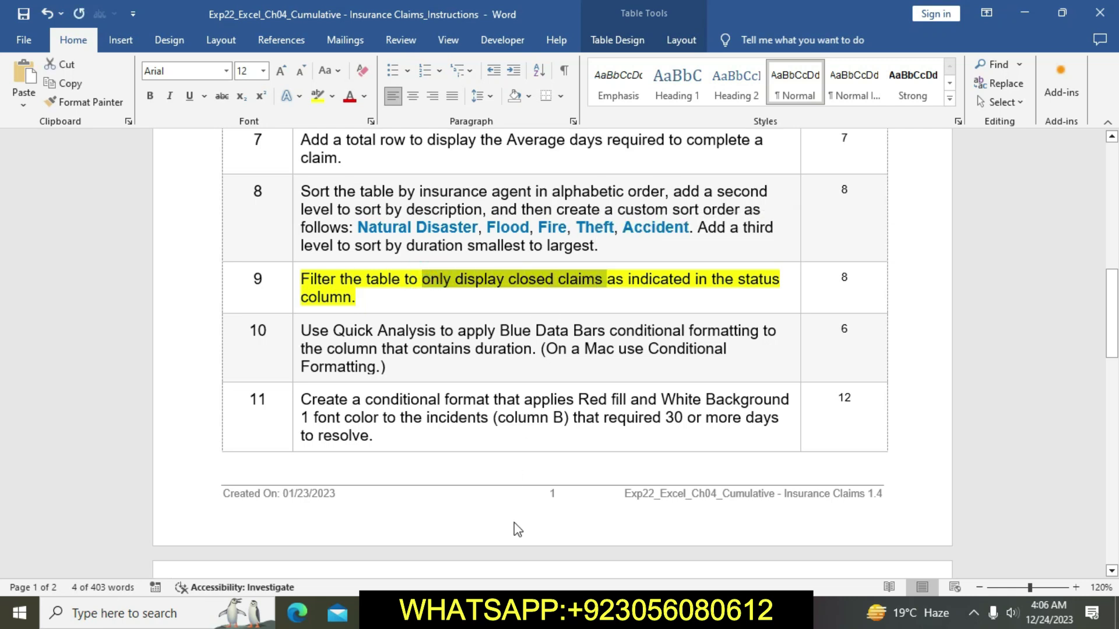
- Switch to Excel and filter the Status column of the InsuranceClaims table to show only Closed claims
click(531, 612)
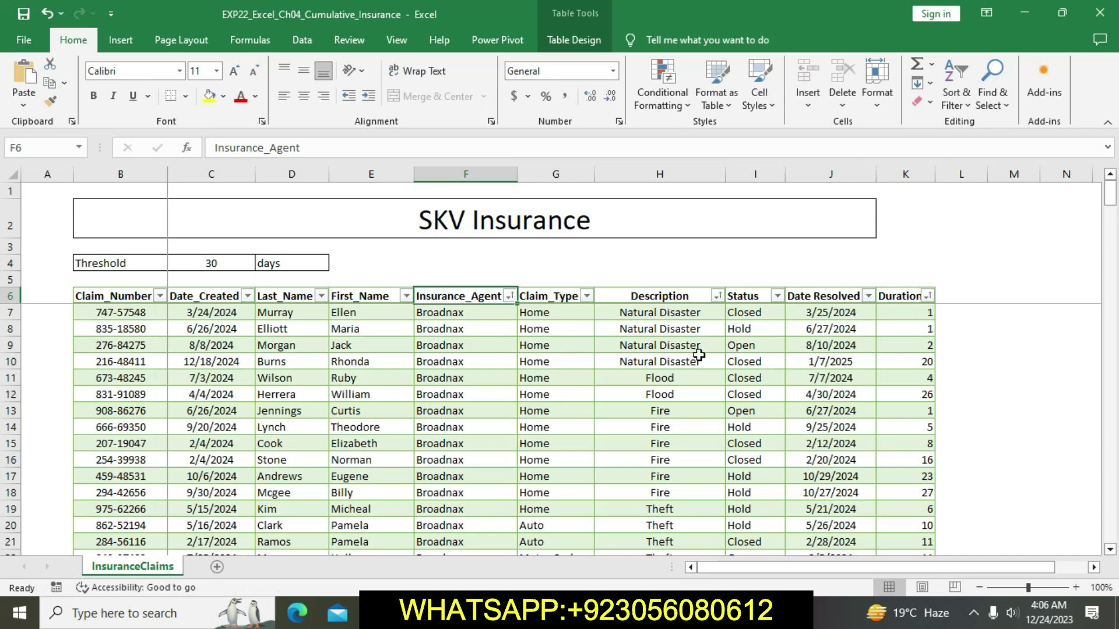
click(777, 297)
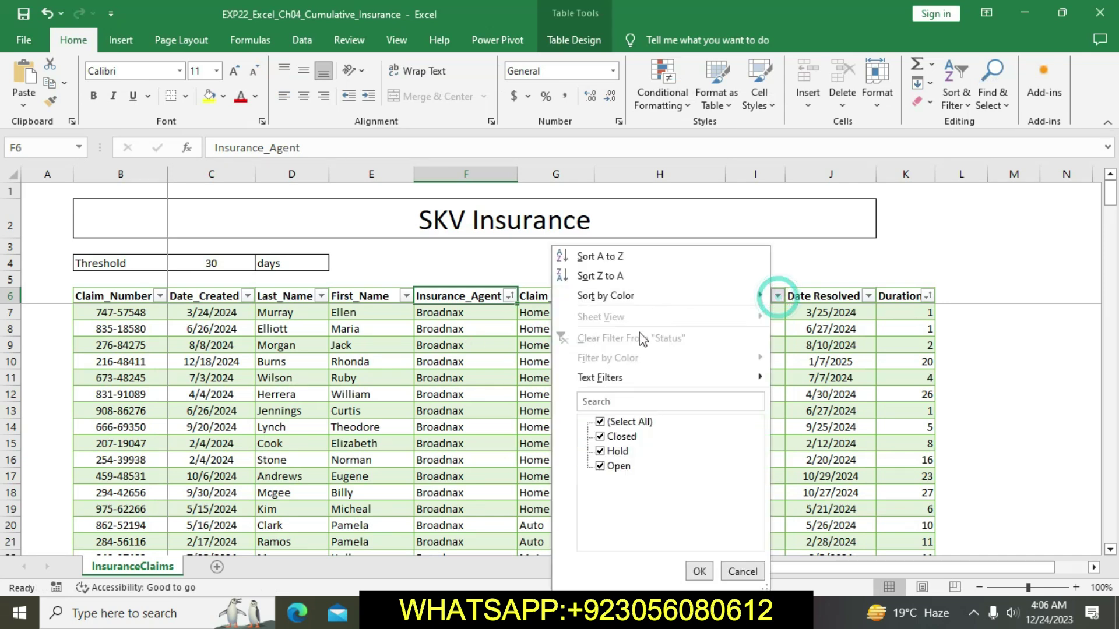
click(600, 422)
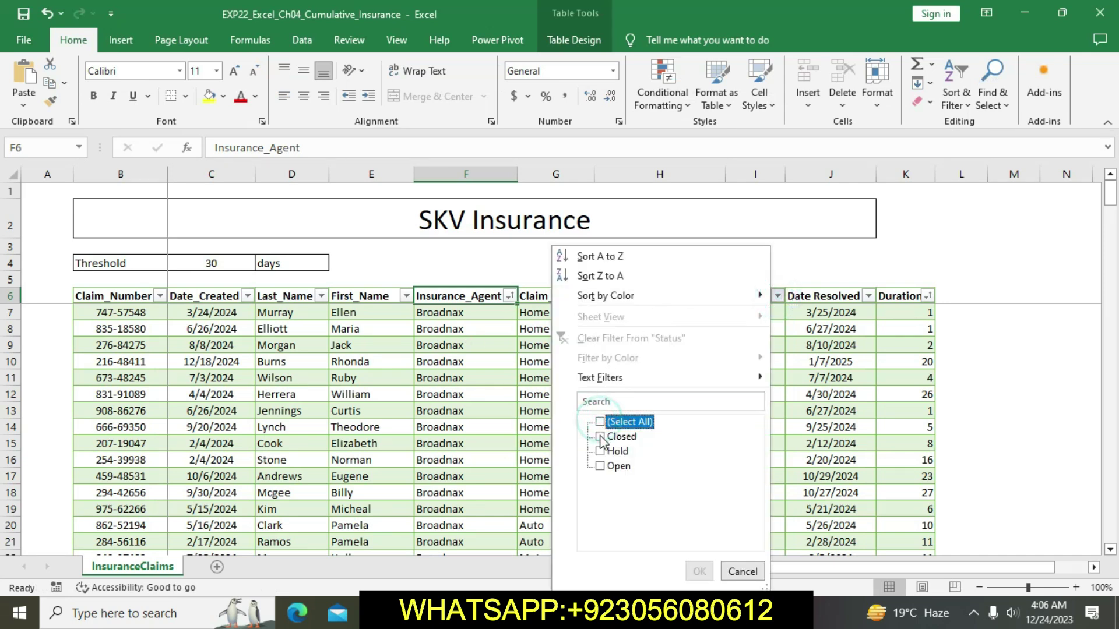
click(600, 437)
click(700, 572)
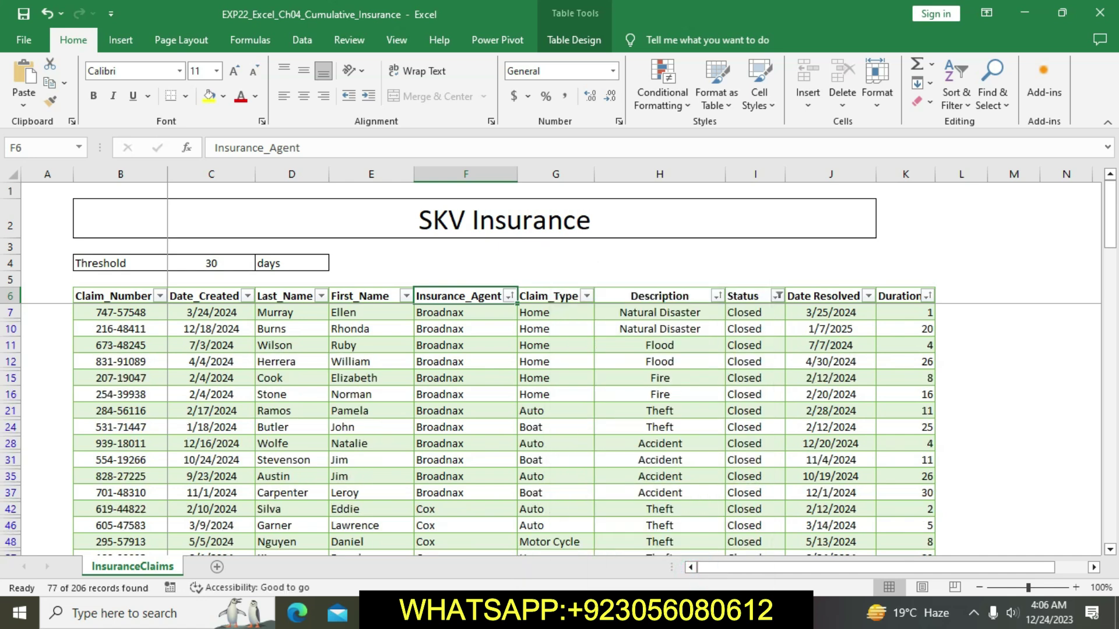
- Switch to the Word instructions, move the yellow highlight from step 9 to step 10, and select the step 10 text
key(alt+Tab)
click(479, 293)
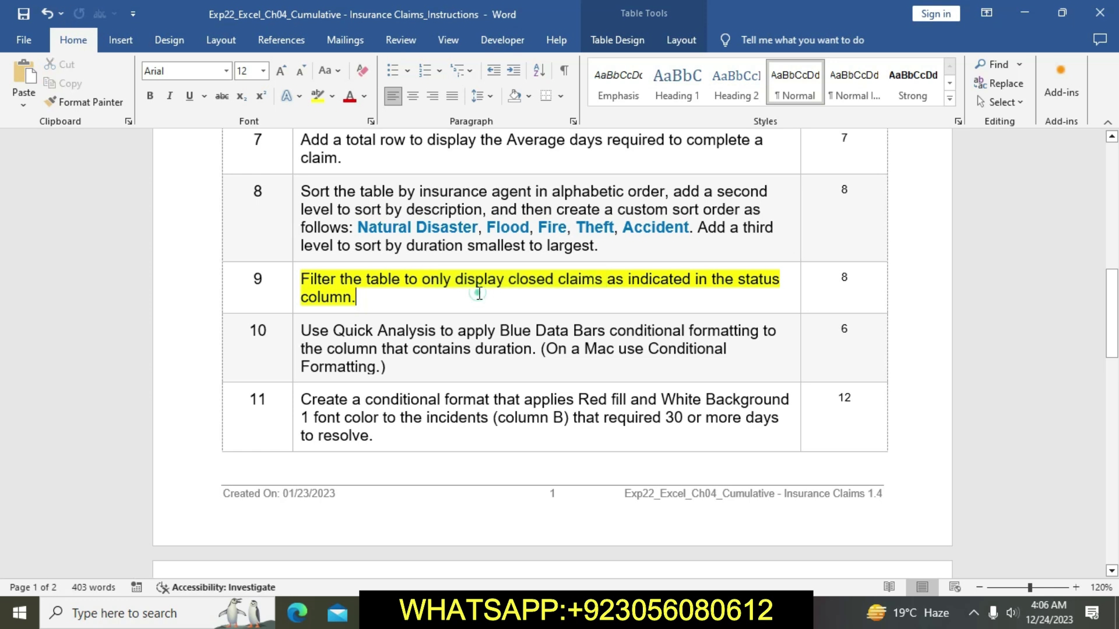
click(293, 281)
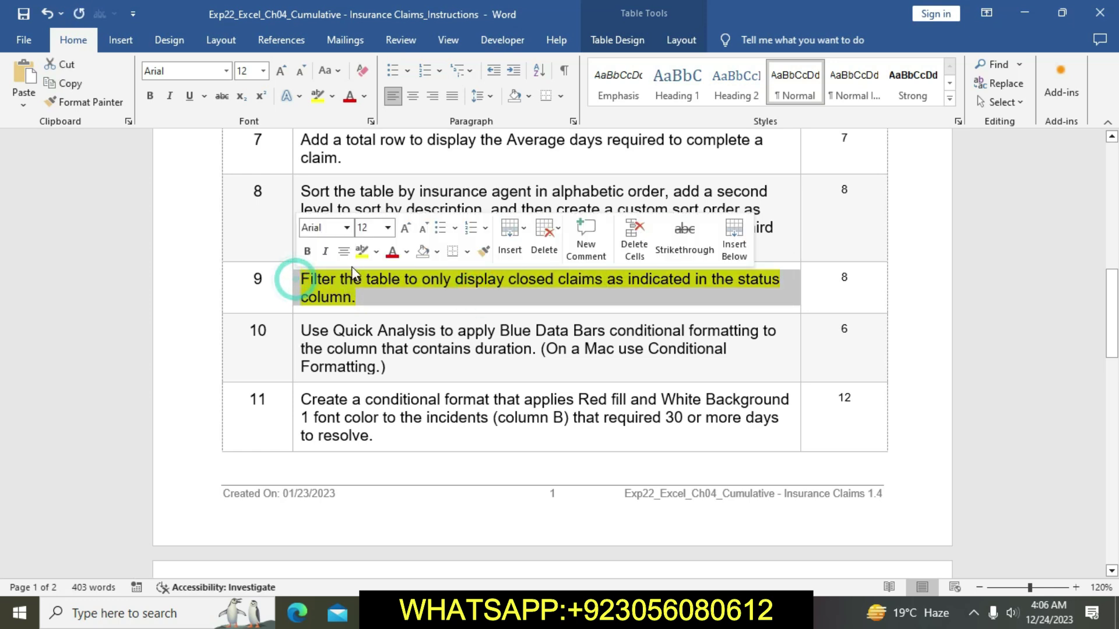
click(362, 251)
click(385, 346)
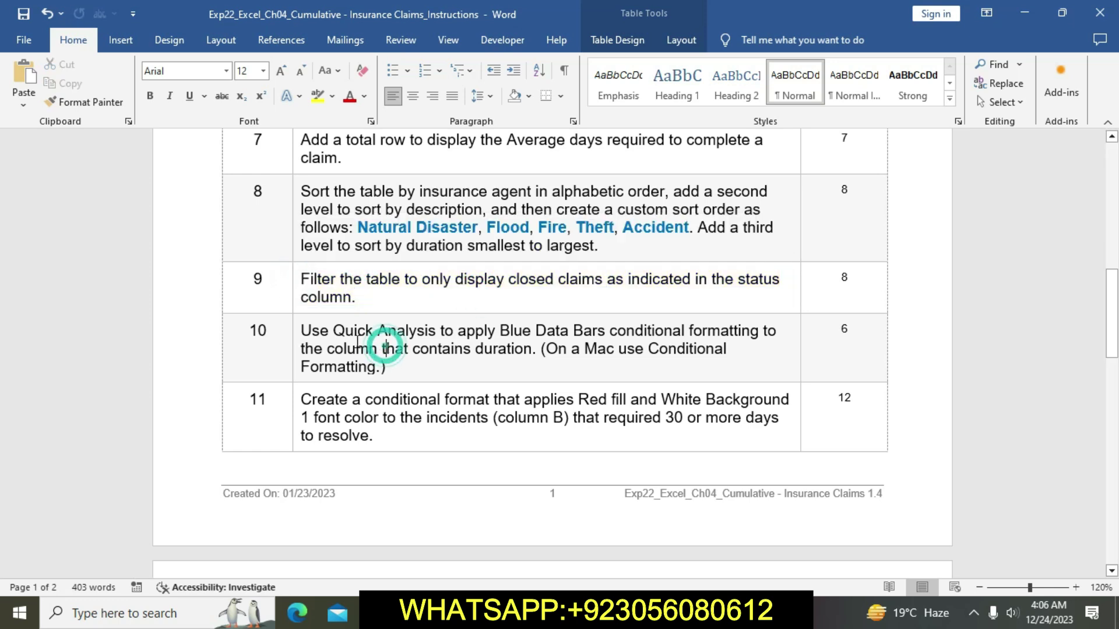
click(297, 329)
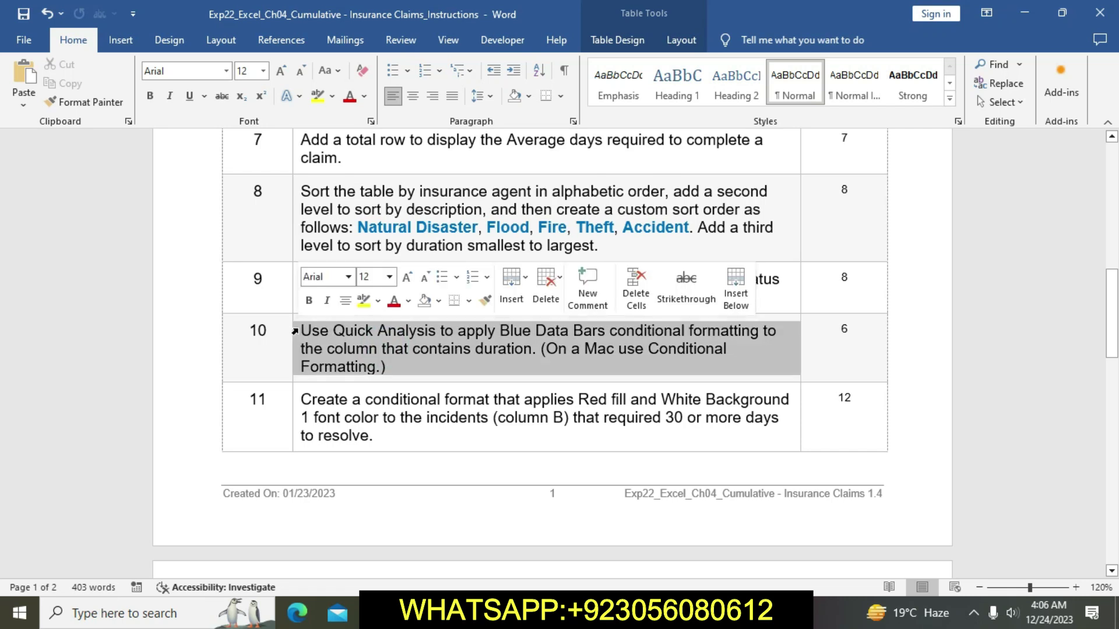
click(363, 303)
click(394, 369)
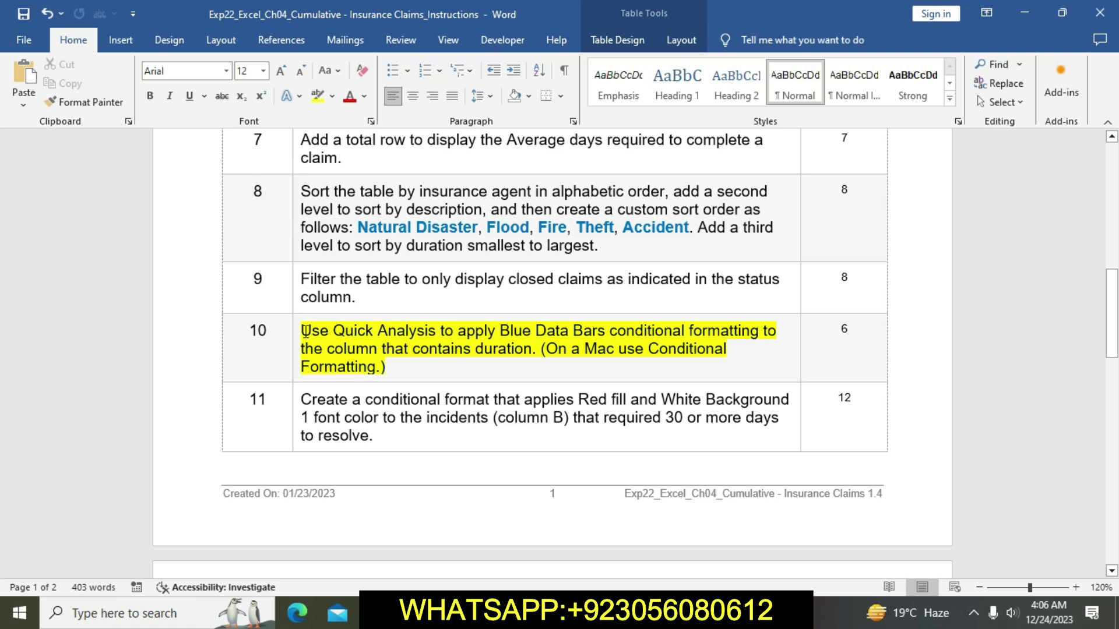
drag(305, 331, 524, 368)
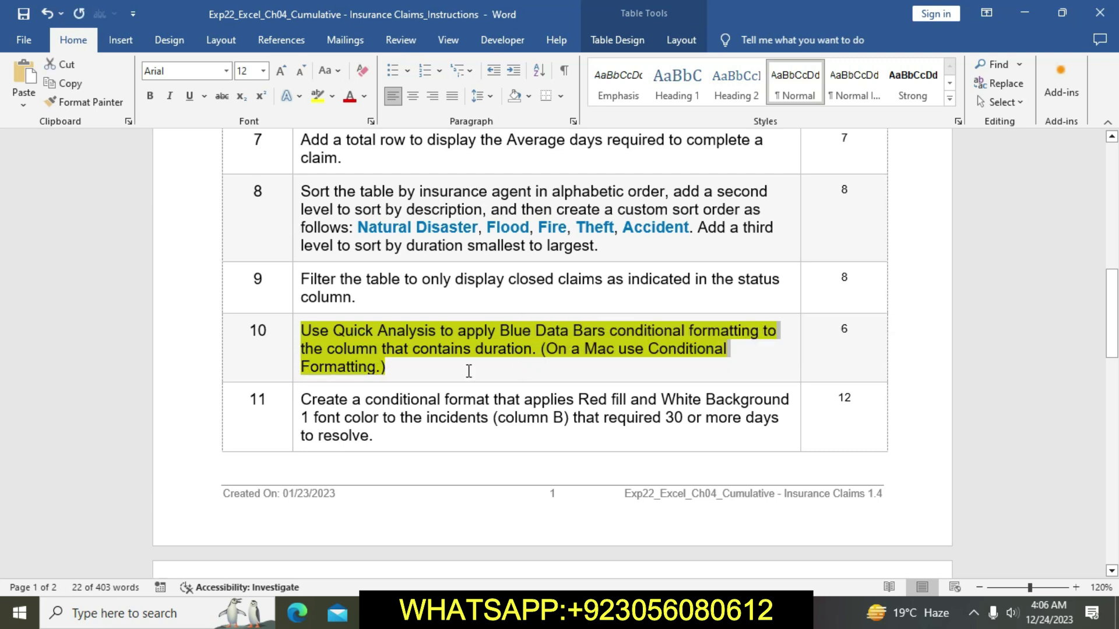
- Switch to Excel and use Quick Analysis to apply Data Bars to the Duration values in K7:K212, excluding the total row
key(alt+Tab)
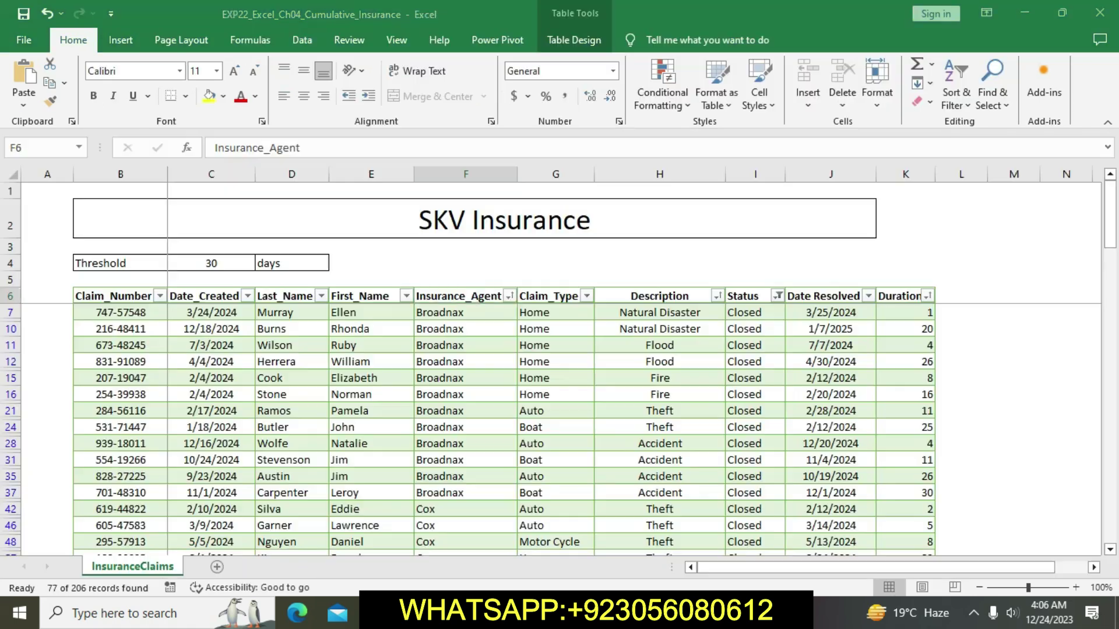
drag(912, 313, 905, 510)
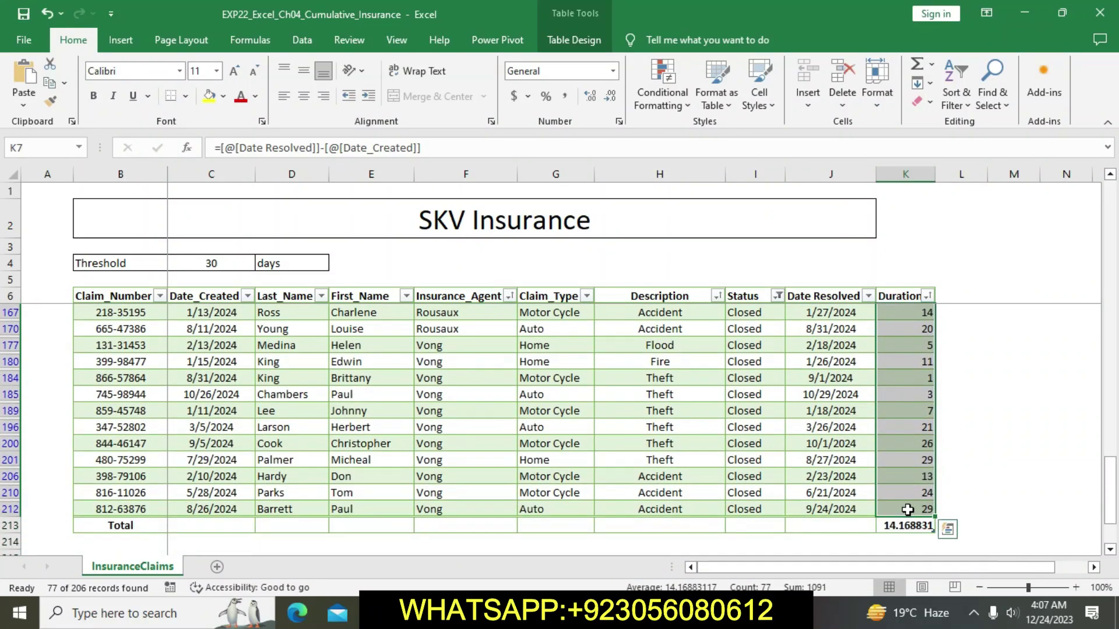
click(947, 529)
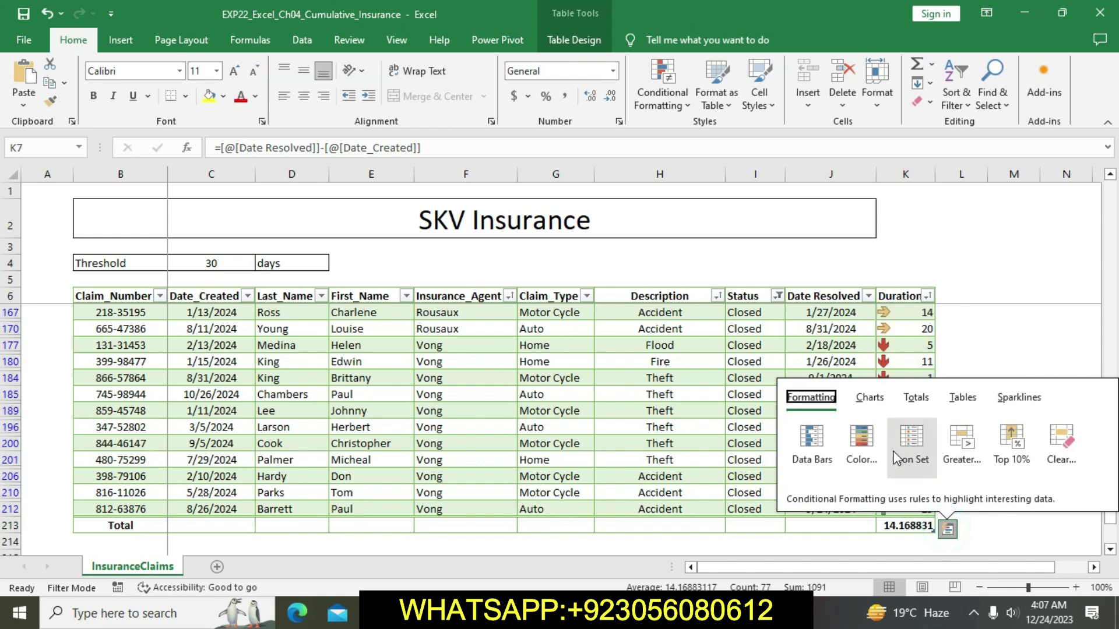
click(809, 443)
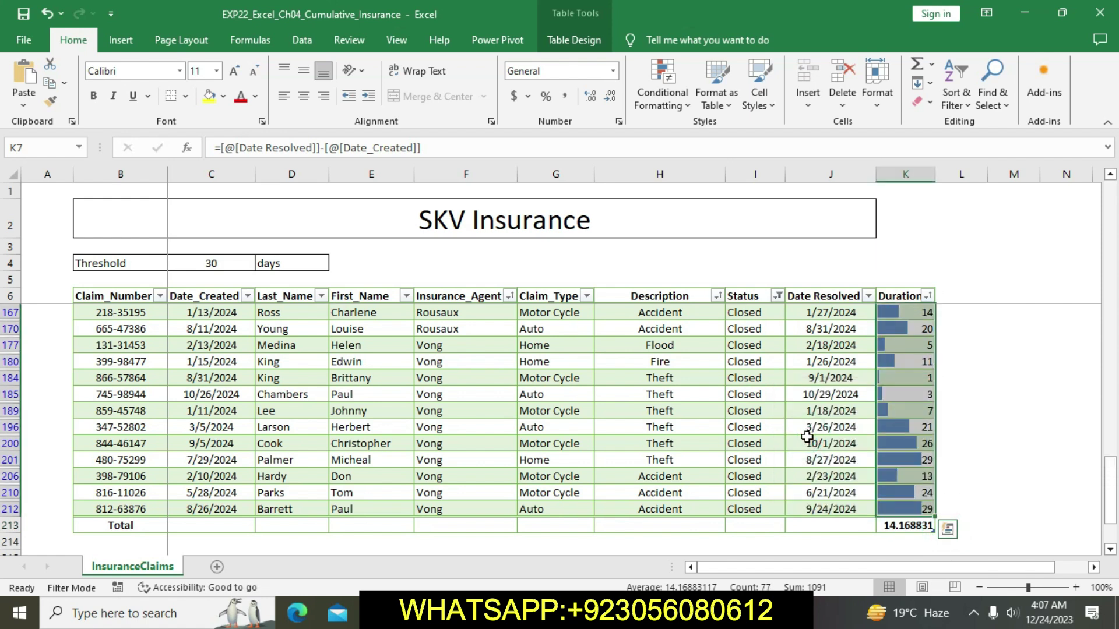
click(1019, 458)
scroll(1021, 455, up, 10)
scroll(1022, 456, up, 10)
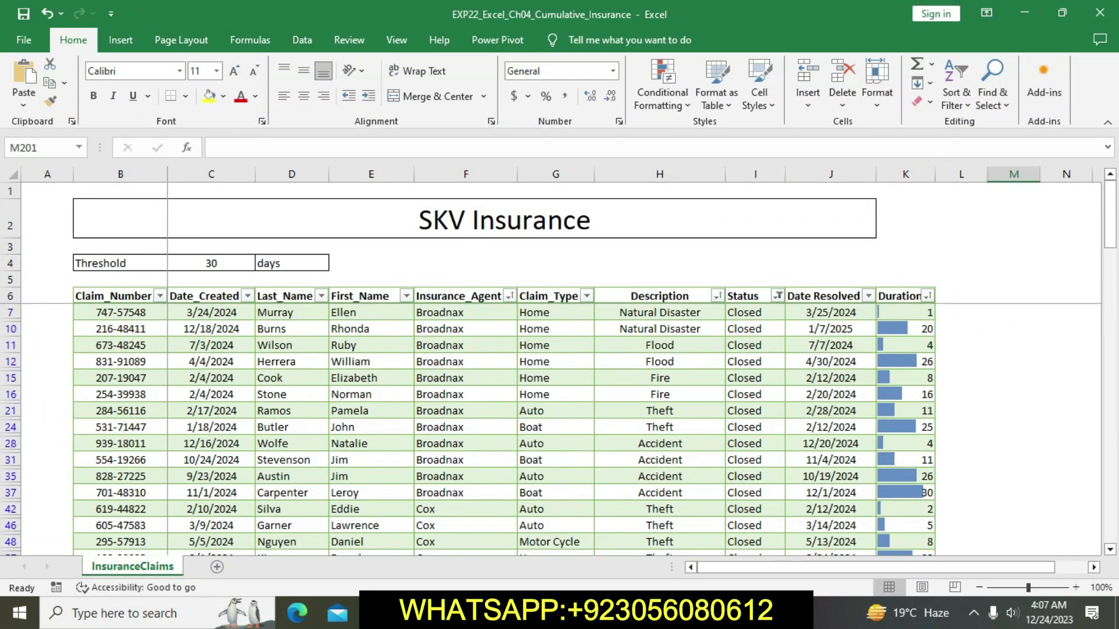
- Switch to the Word instructions, move the yellow highlight from step 10 to step 11, and select the step 11 text
key(alt+Tab)
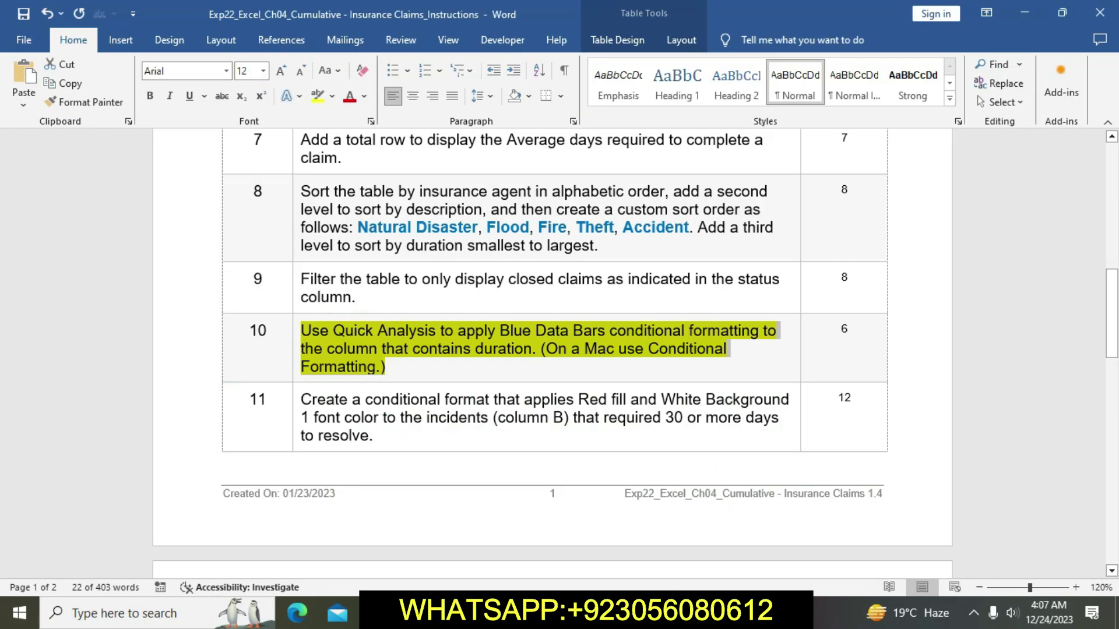
click(554, 359)
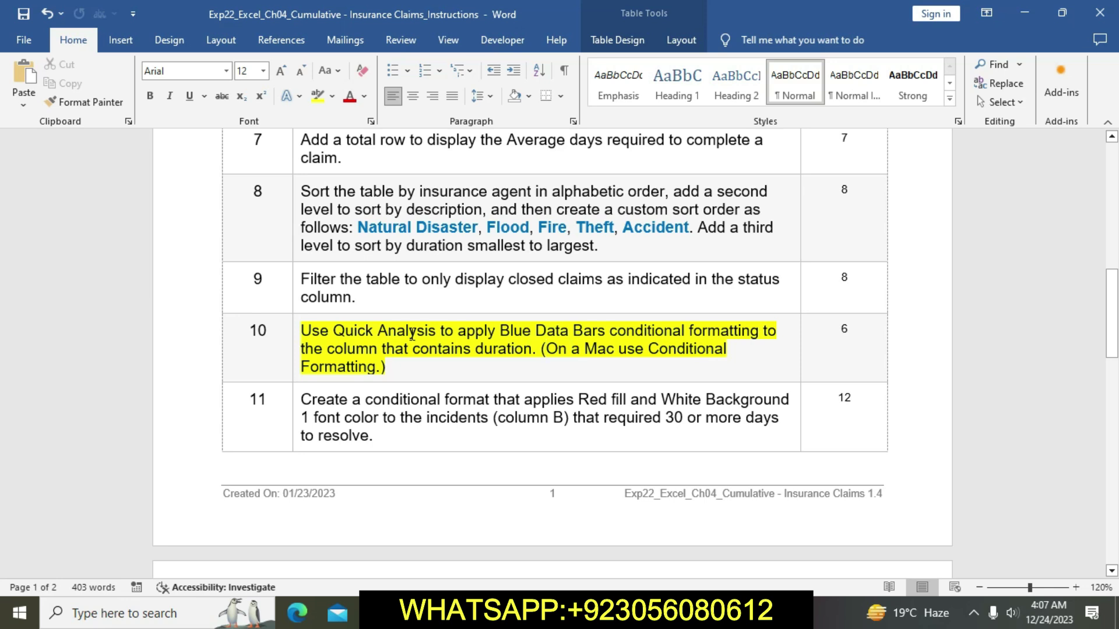
click(297, 336)
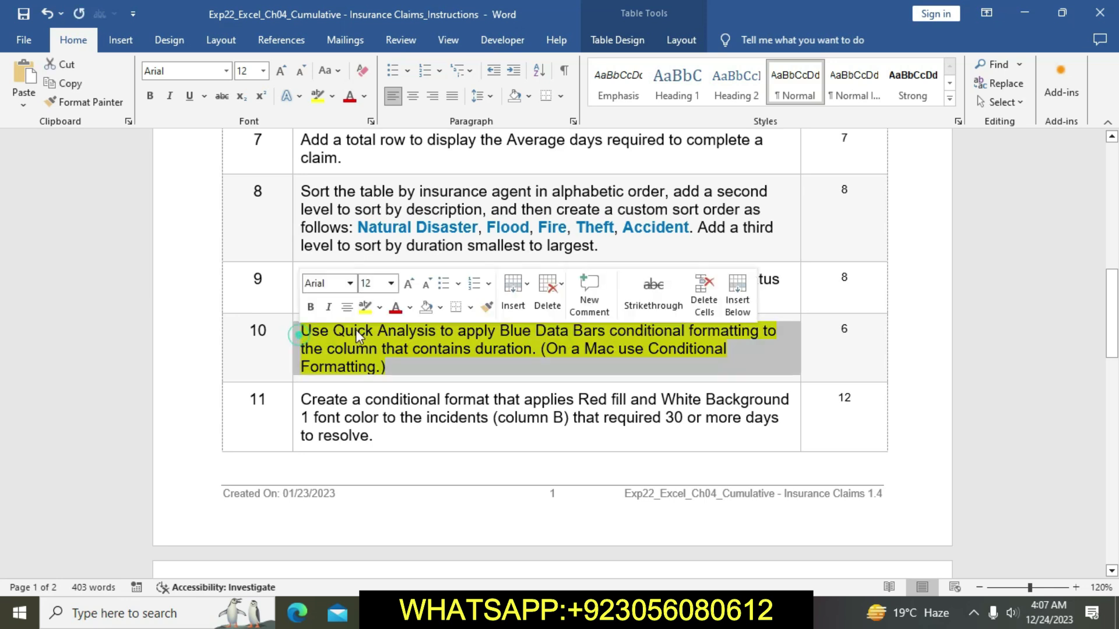
click(364, 311)
click(413, 418)
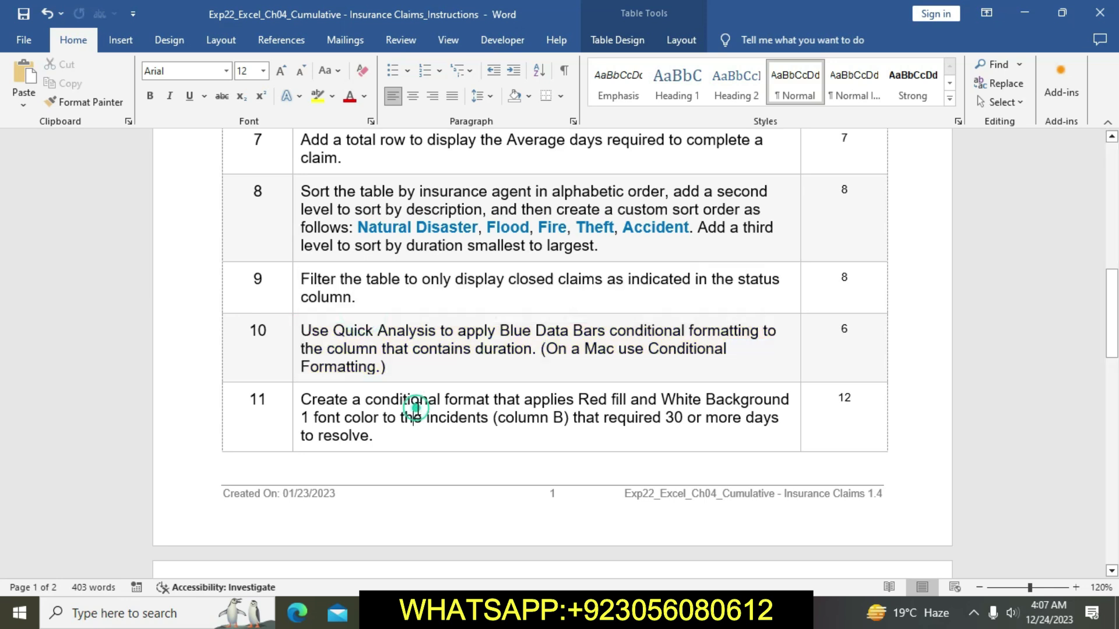
scroll(418, 409, down, 1)
click(294, 351)
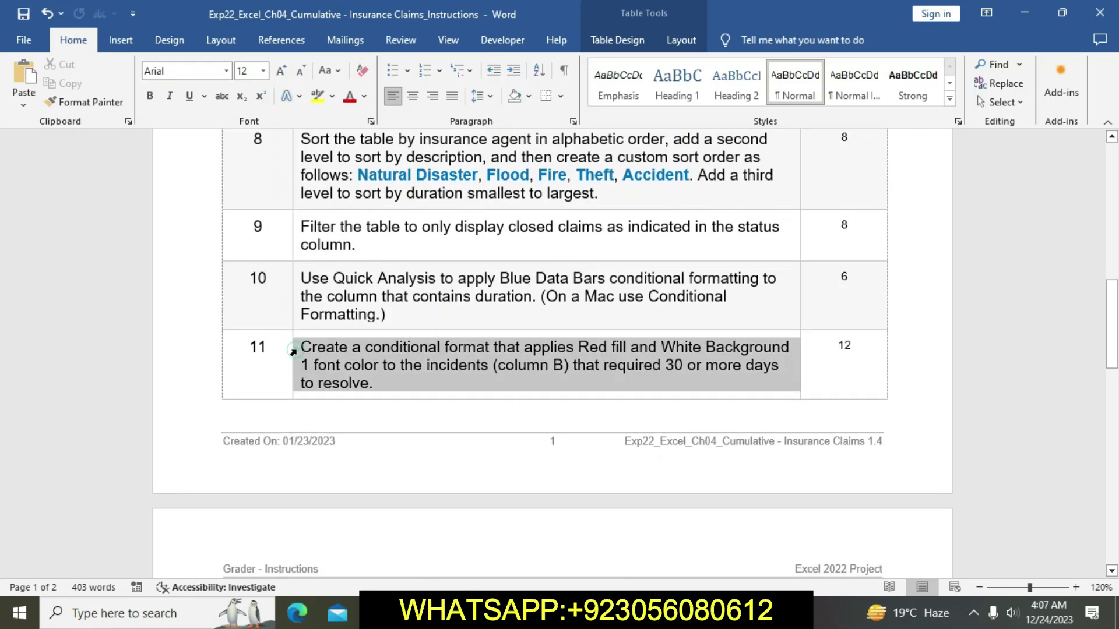
click(361, 324)
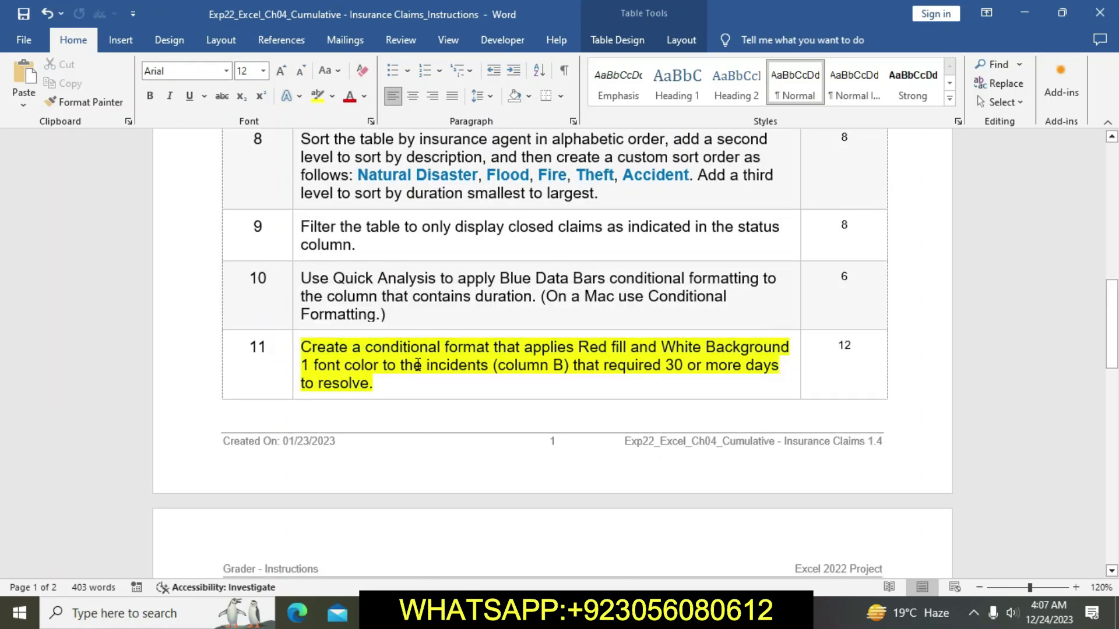
drag(306, 347, 677, 396)
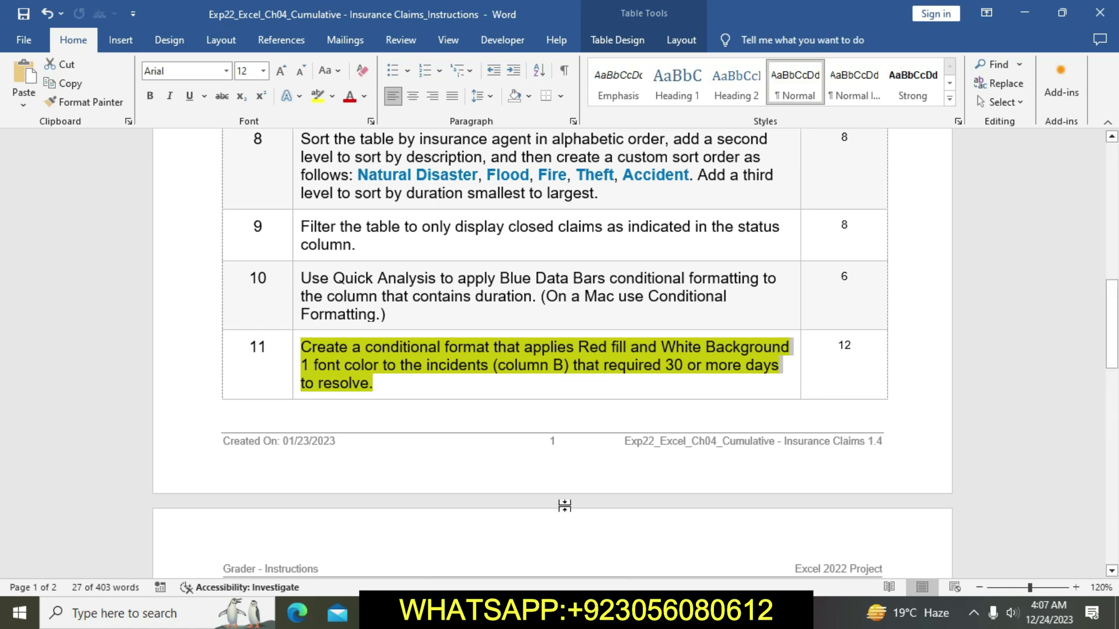
- Switch to Excel and start a formula-based conditional formatting rule, =K7>=30, for the Claim_Number cells B7:B212
key(alt+Tab)
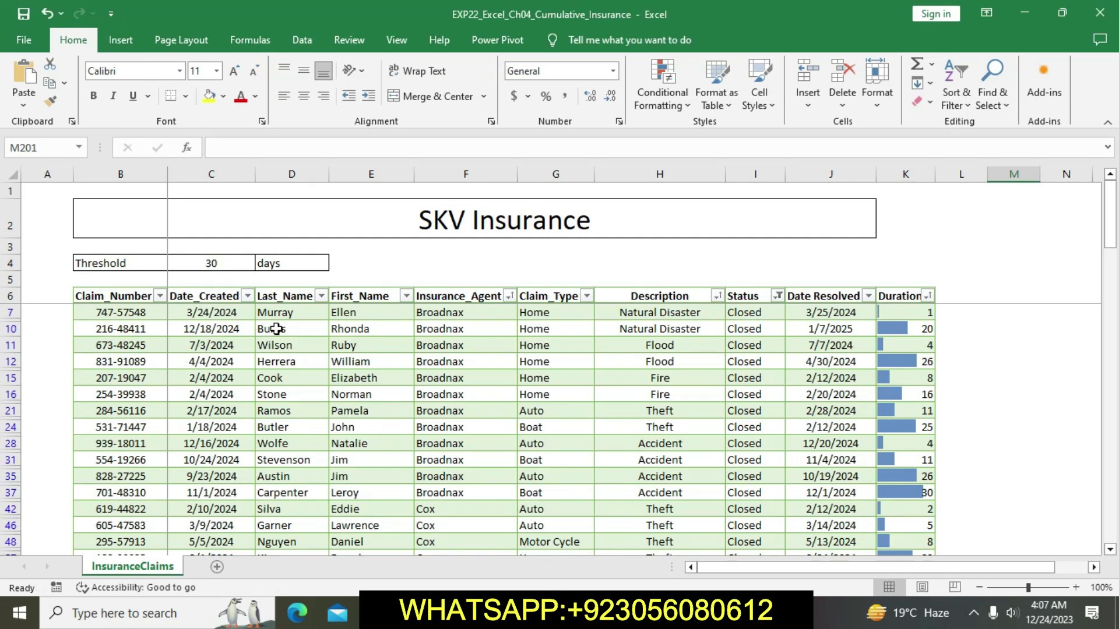
drag(143, 315, 152, 512)
click(687, 110)
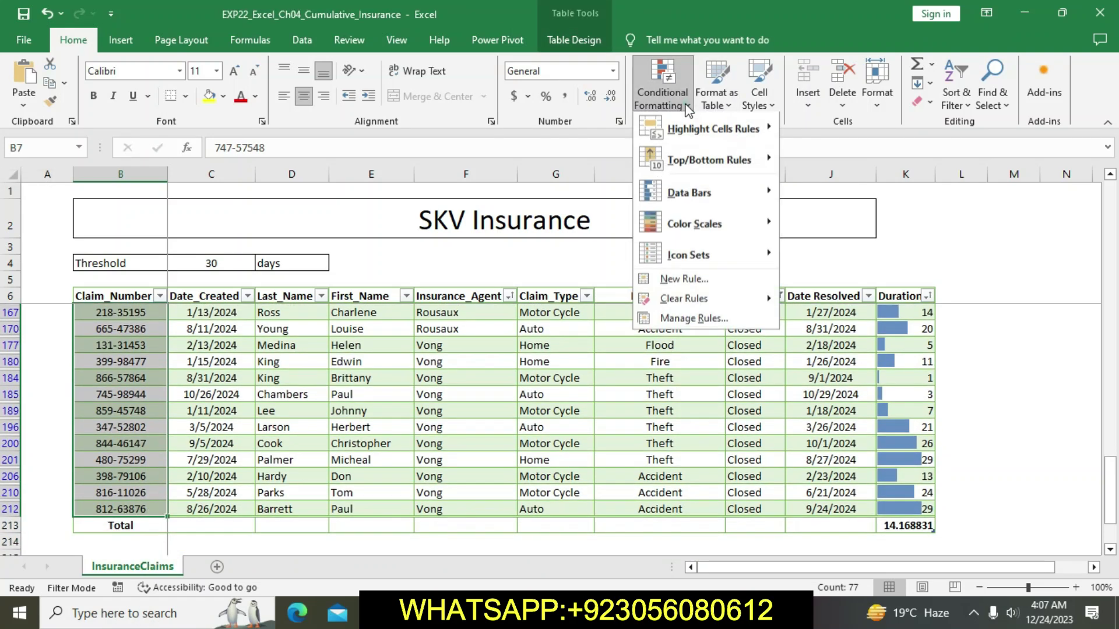
click(694, 275)
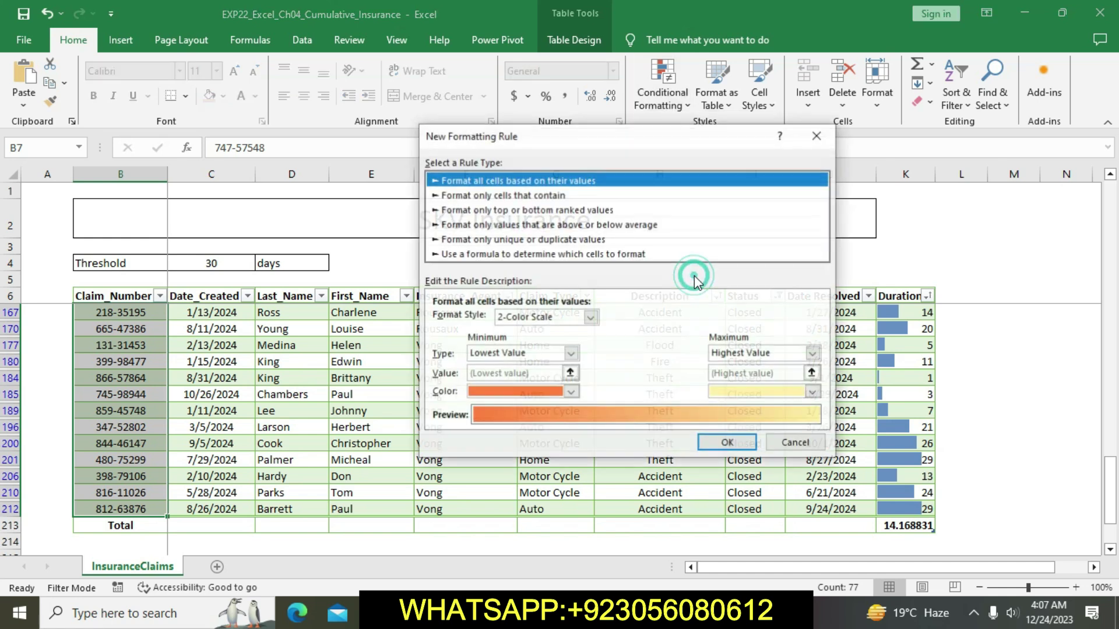
click(523, 256)
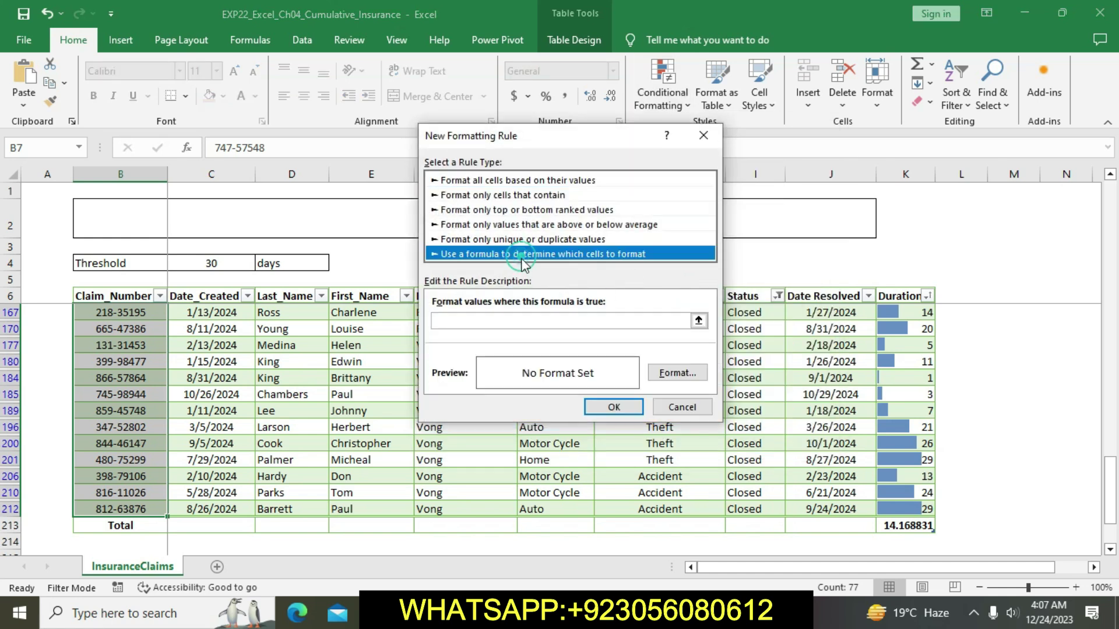
click(517, 321)
text(=)
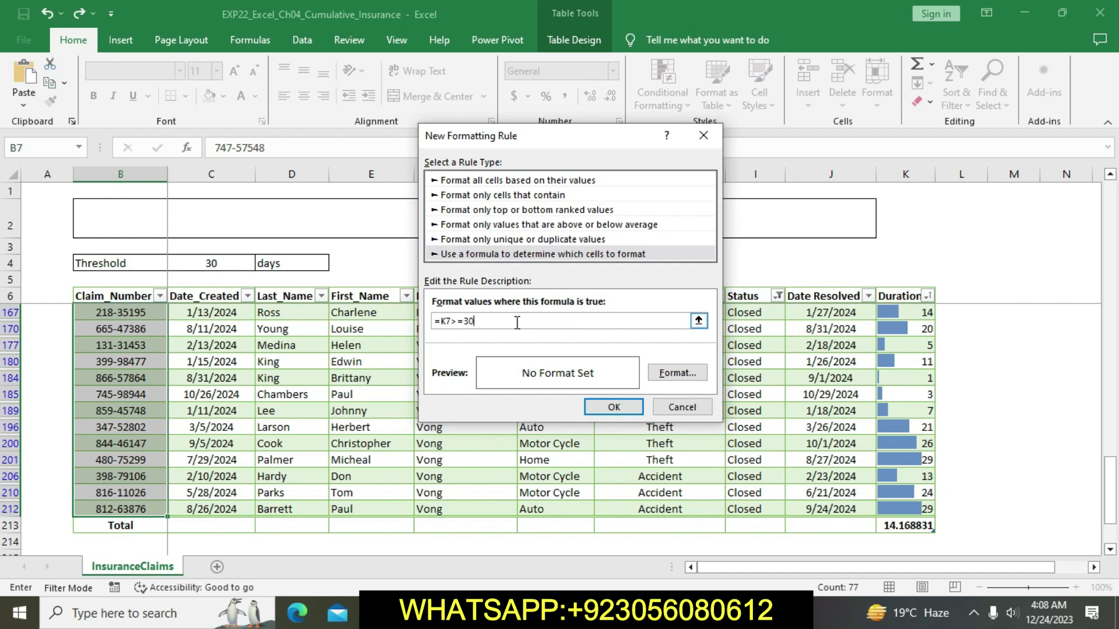
- Set the new rule's fill to red in Excel, checking step 11 in Word for the required fill and font colors
click(673, 373)
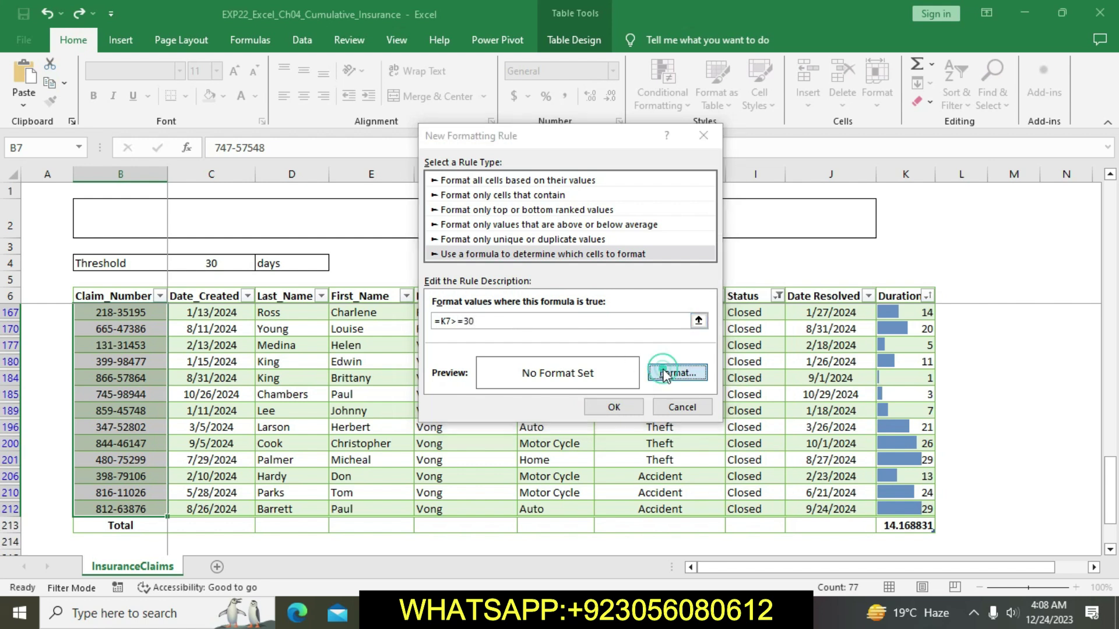
click(515, 611)
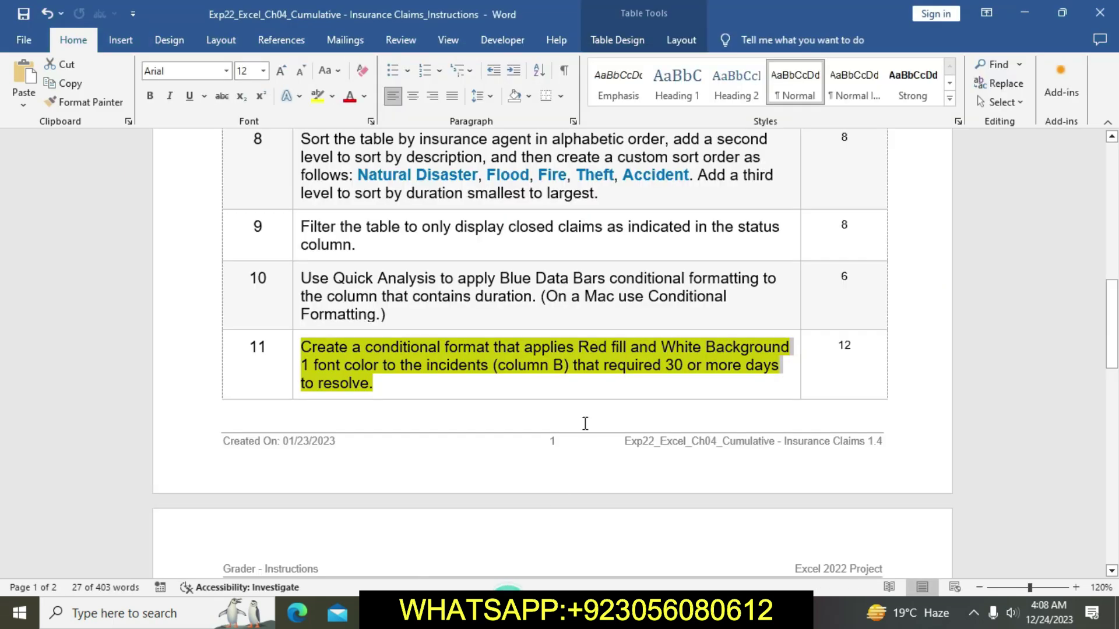
click(547, 611)
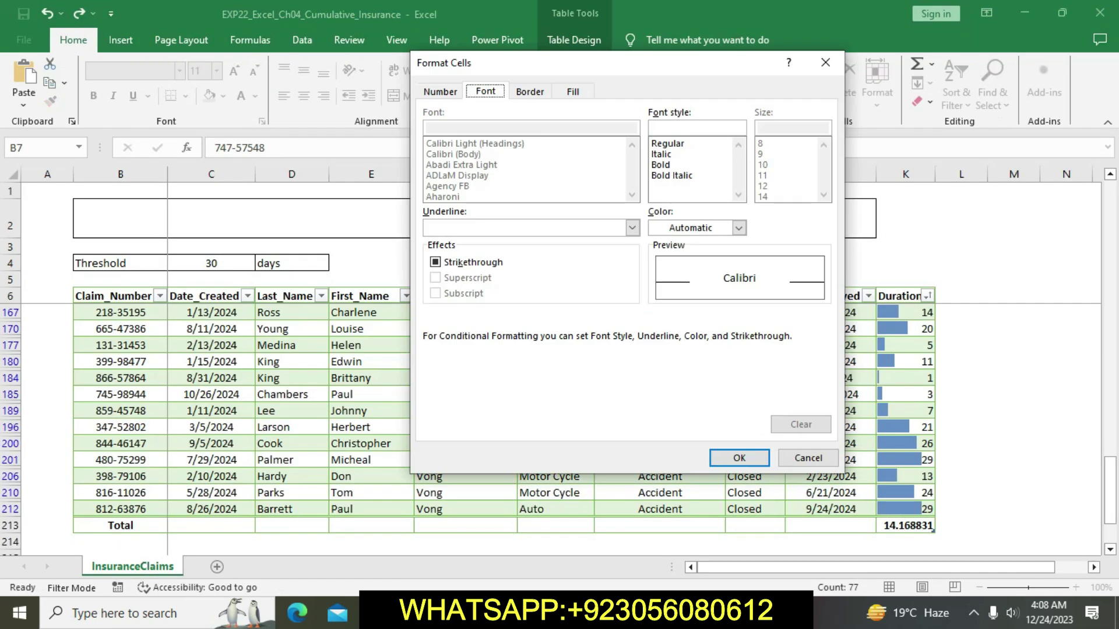
click(574, 91)
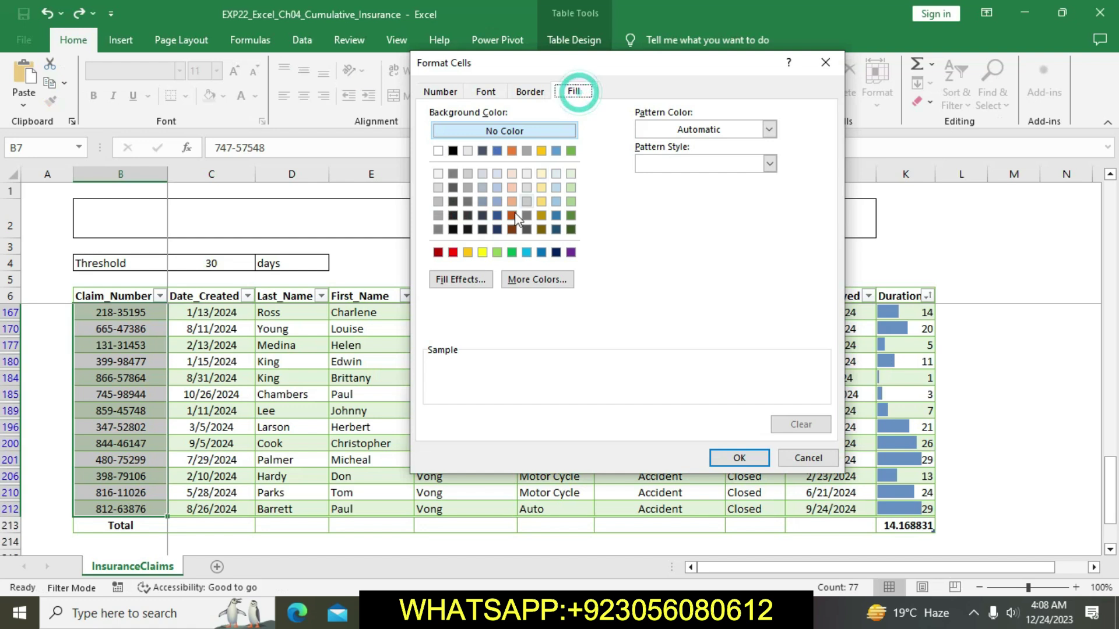
click(453, 252)
click(515, 611)
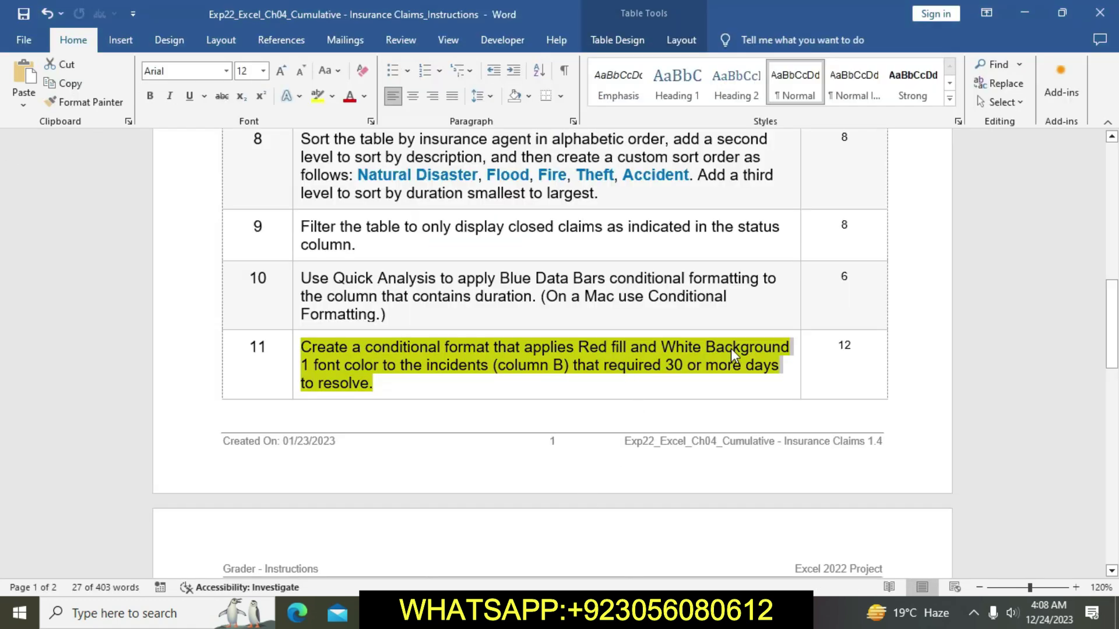
click(548, 610)
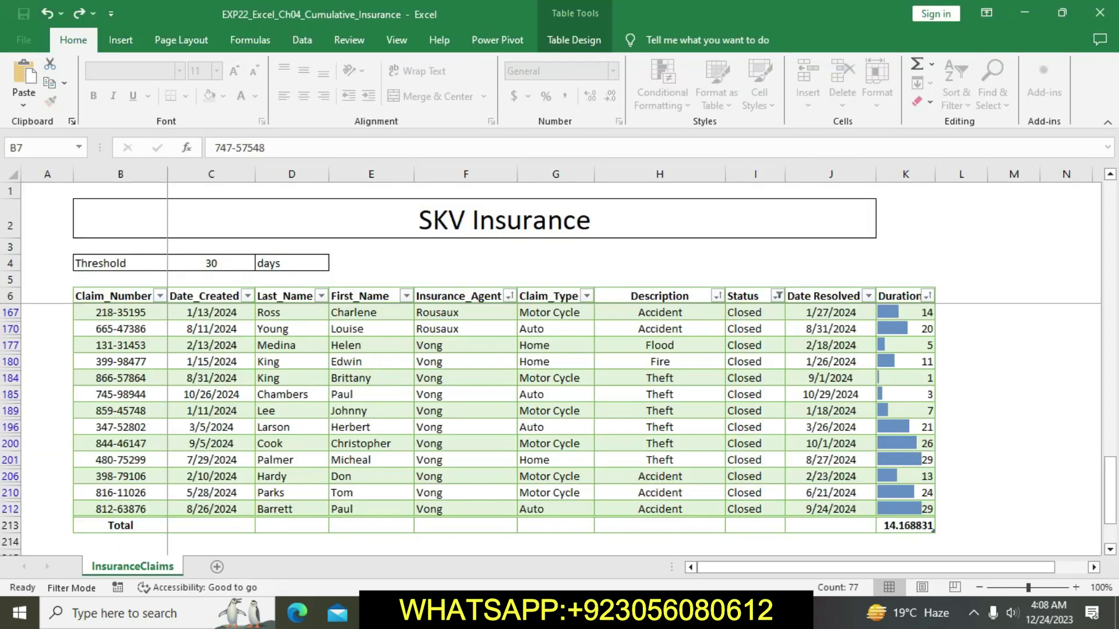
- Set the rule's font color to White, Background 1, and apply the rule to the claim numbers
click(491, 96)
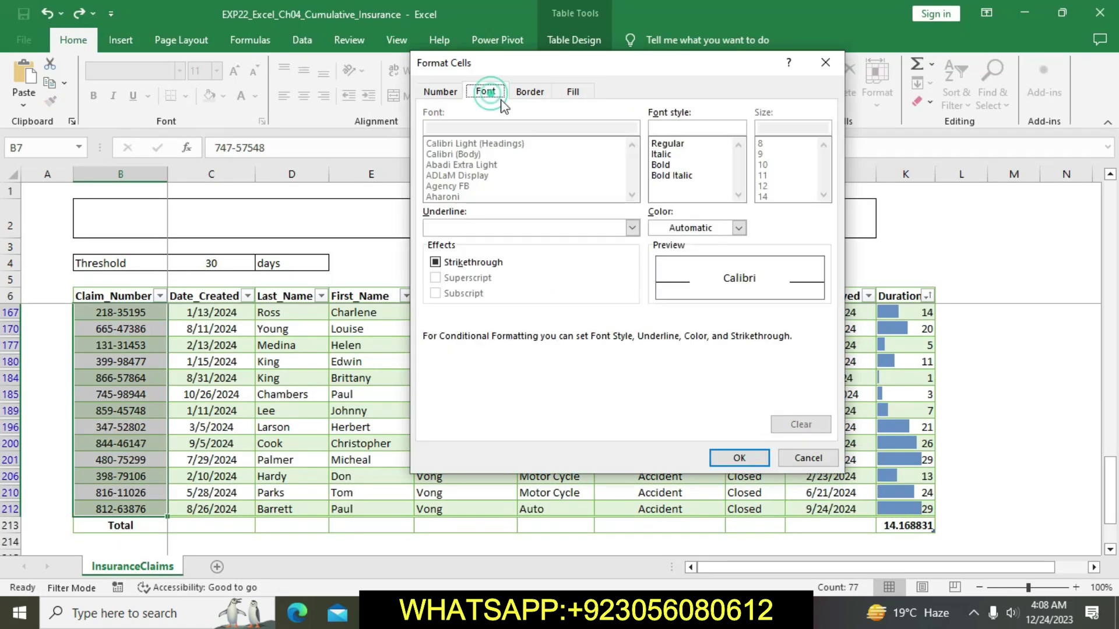
click(739, 228)
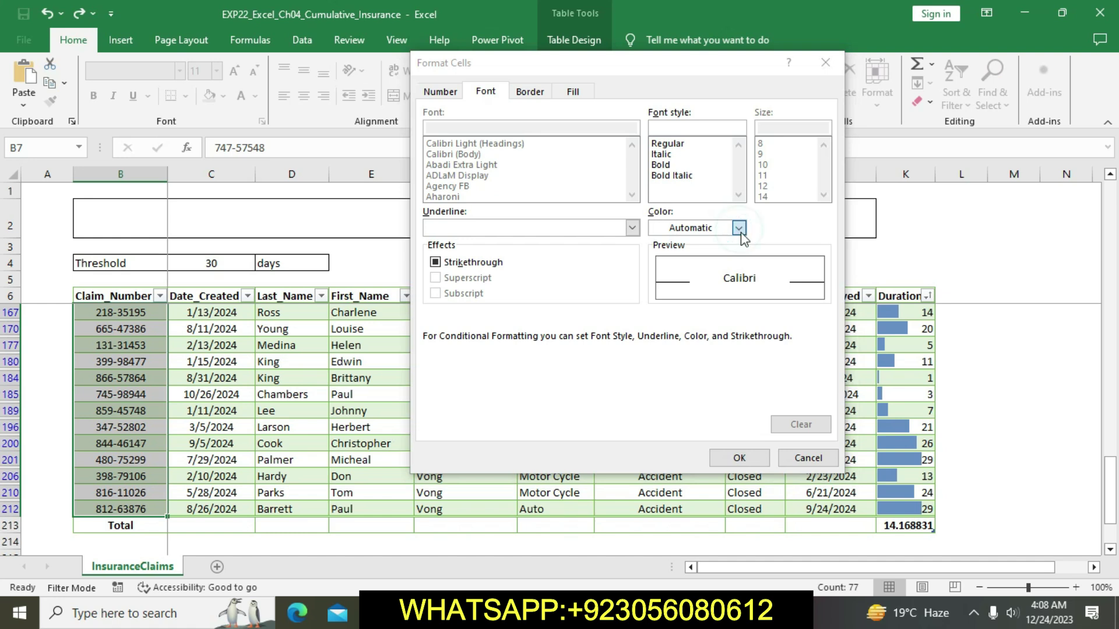
click(753, 456)
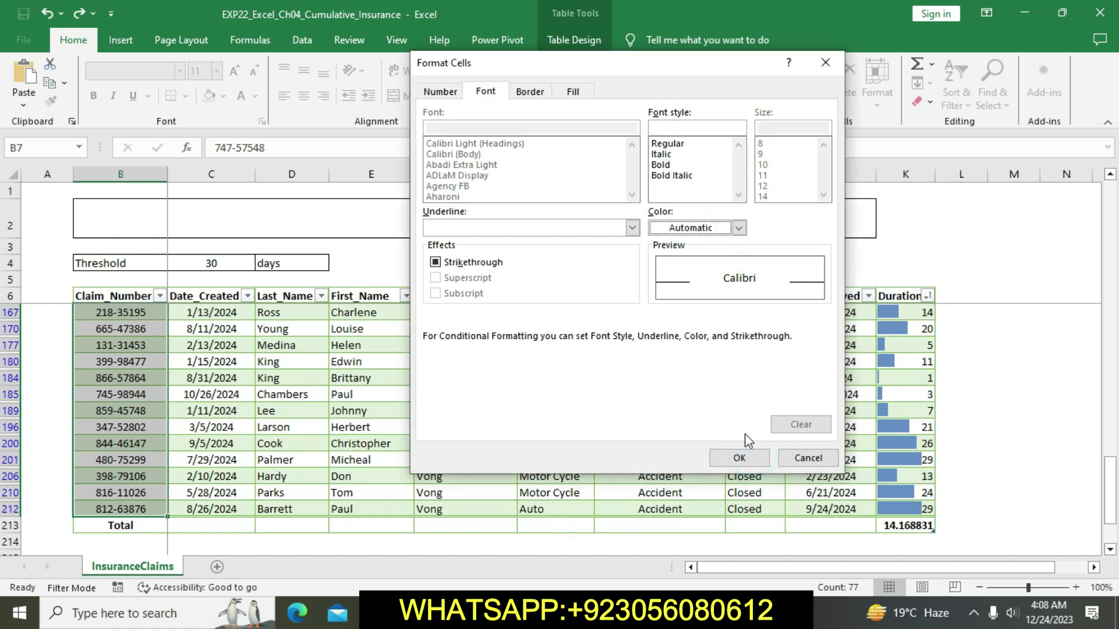
click(726, 460)
click(681, 375)
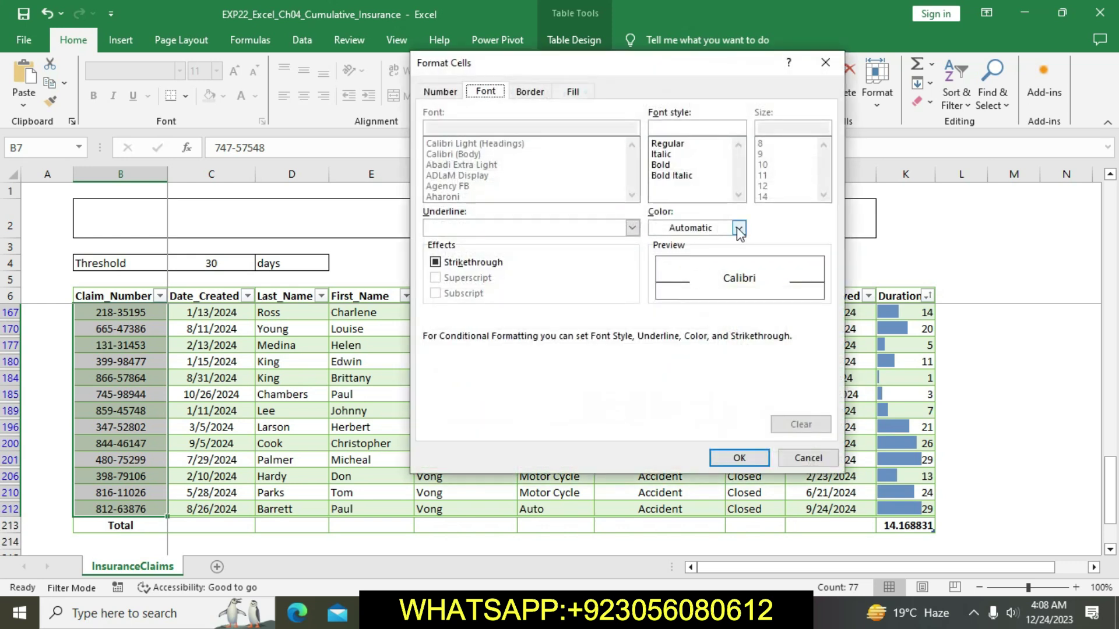
click(739, 229)
click(660, 282)
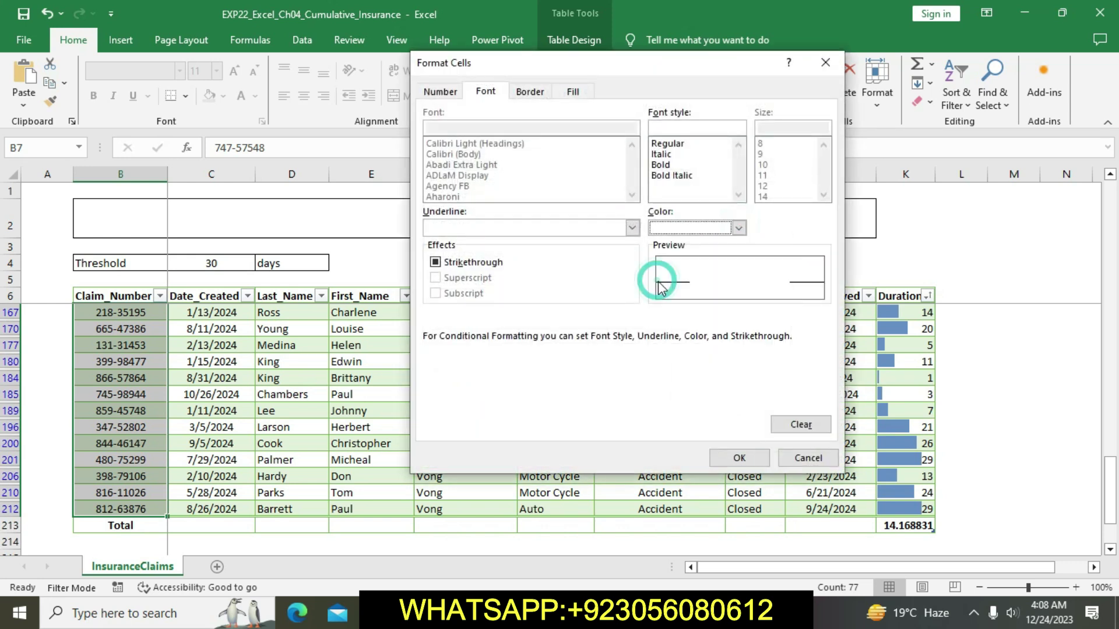
click(733, 458)
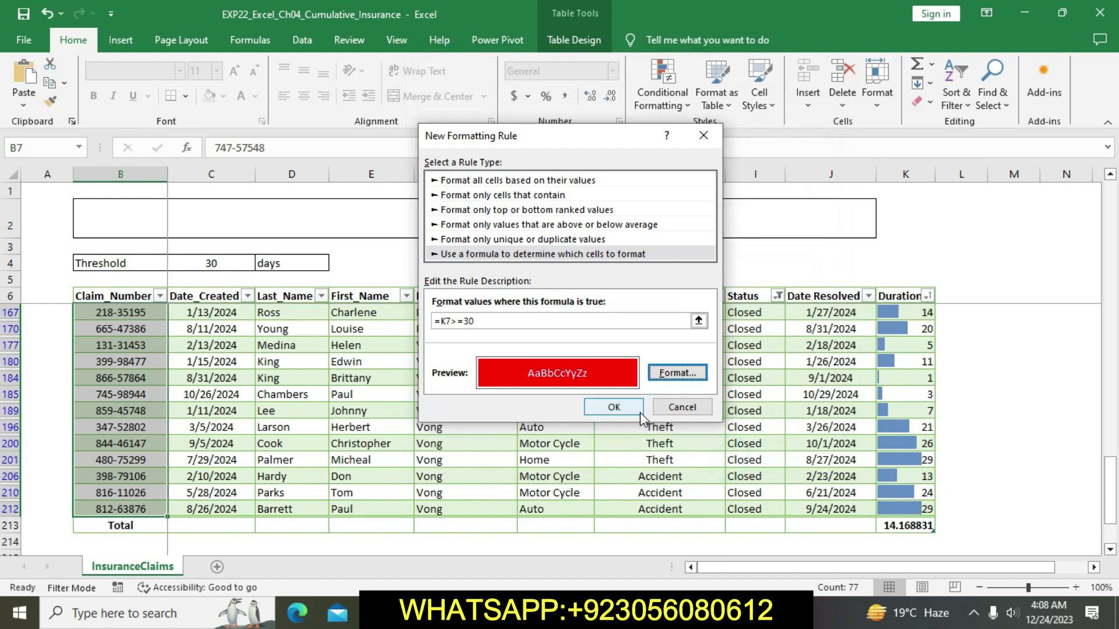
click(627, 403)
scroll(517, 399, up, 6)
scroll(517, 399, up, 12)
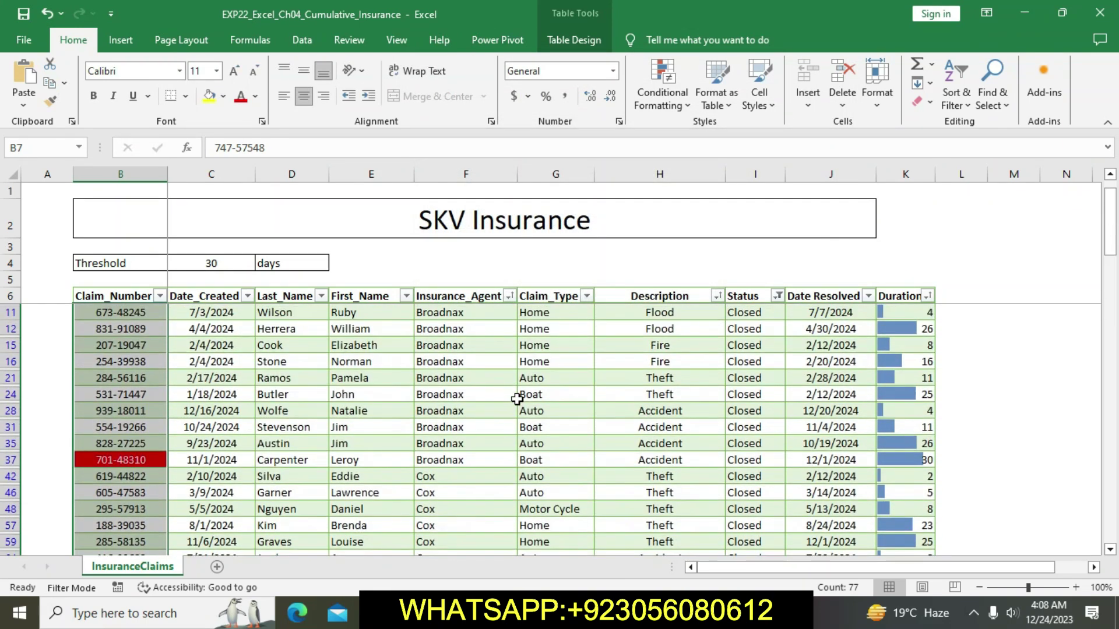
click(611, 513)
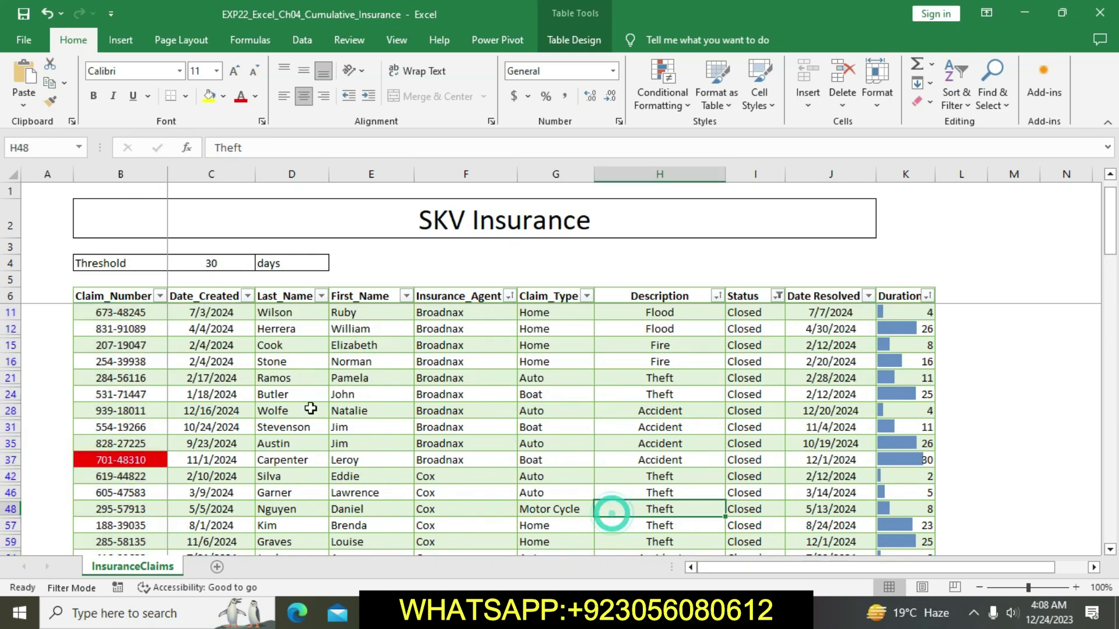
- Switch to the Word instructions and remove the yellow highlight from step 11
key(alt+Tab)
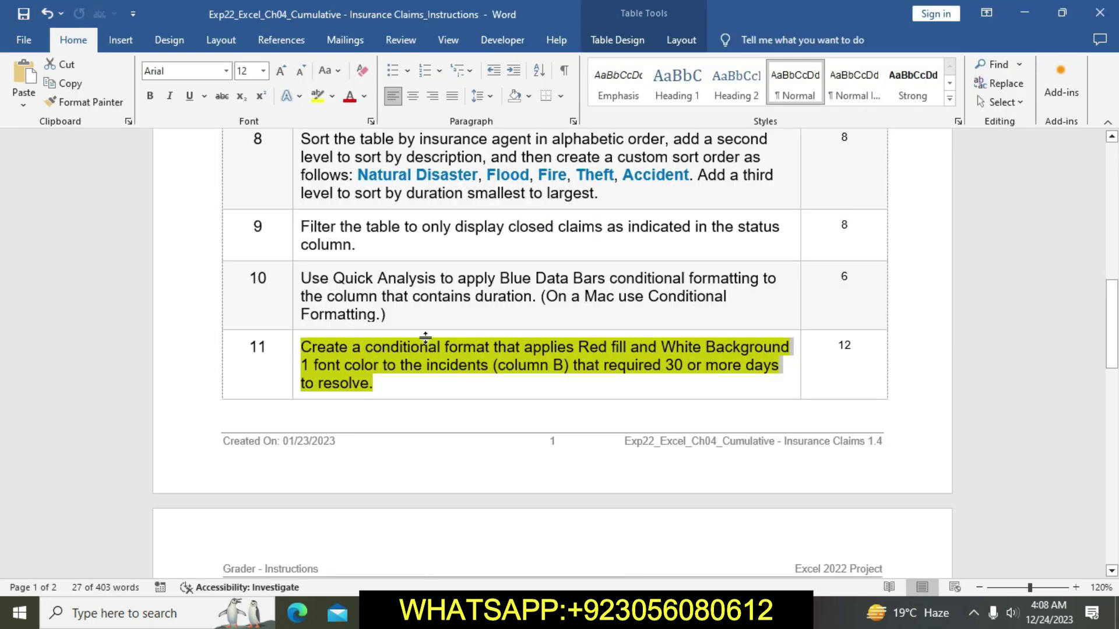
click(527, 347)
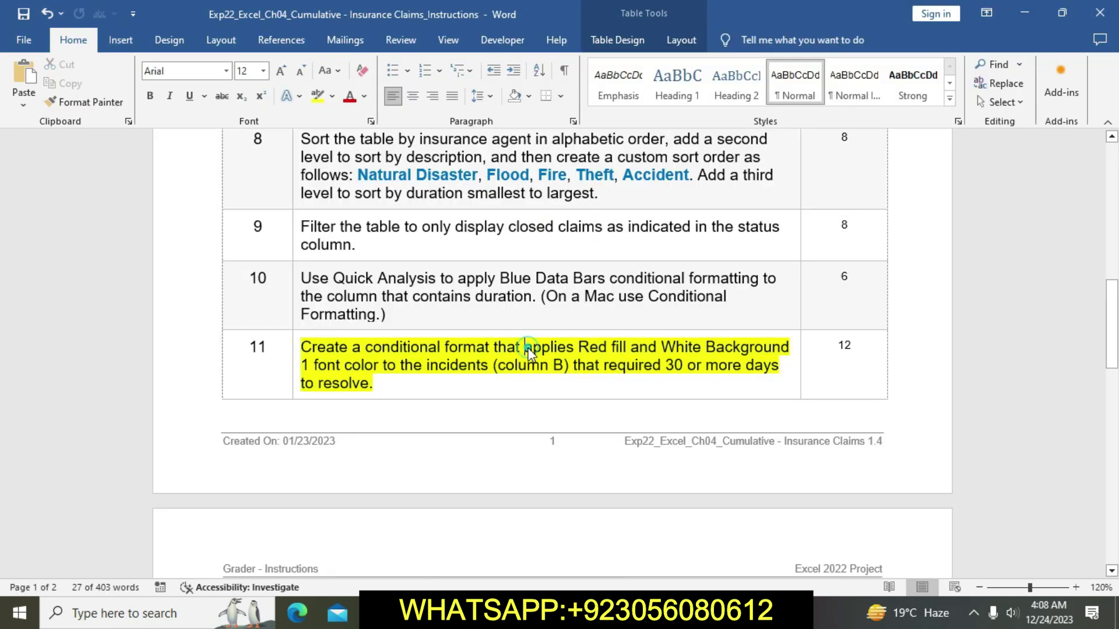
click(294, 349)
click(359, 327)
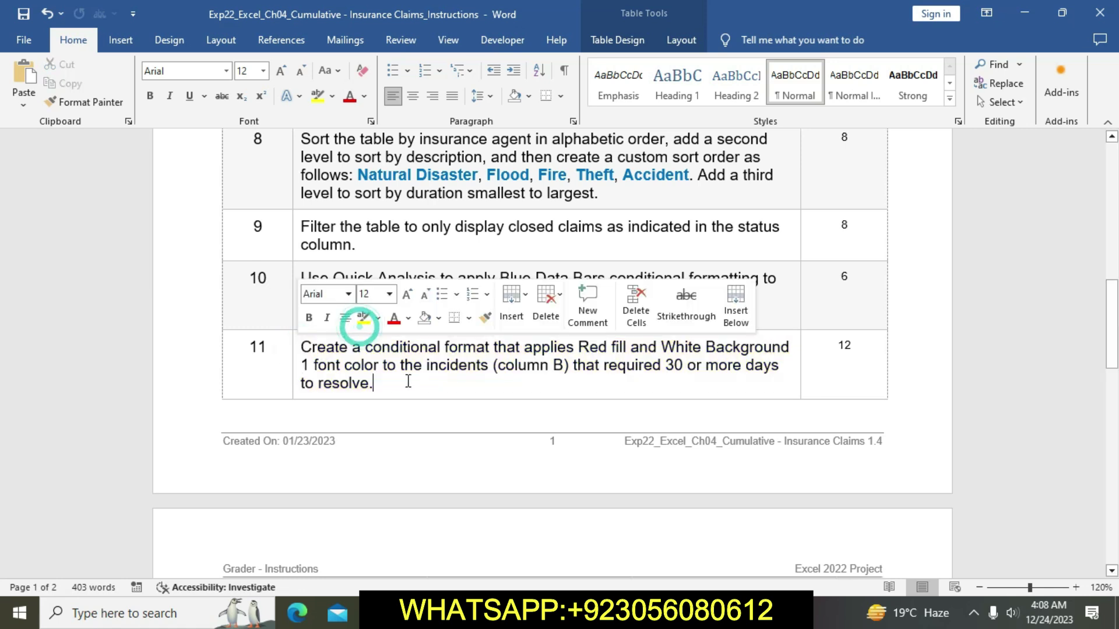